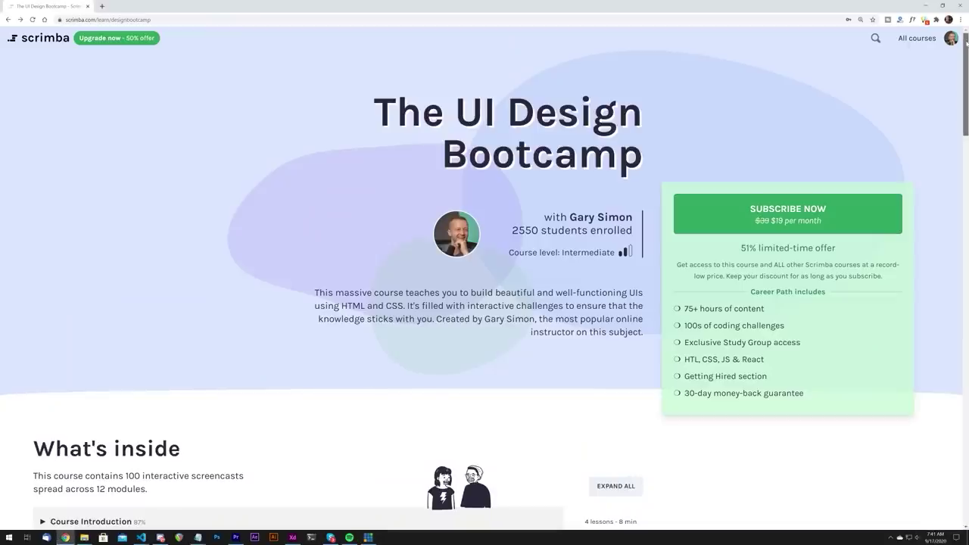
Step: Skim ahead in the Defining the HTML lesson to the testimonials code, then return to the course page
left_click_drag(967, 43, 966, 132)
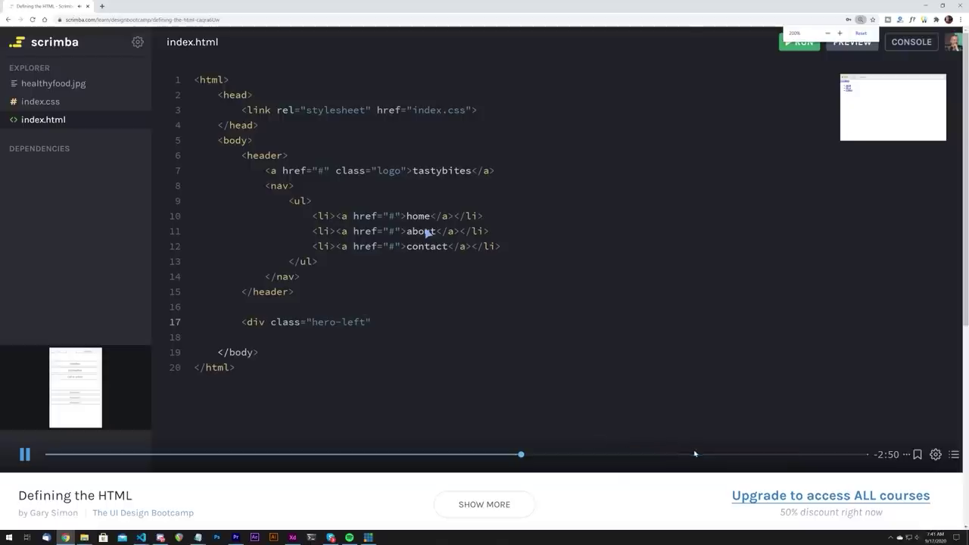
left_click(647, 457)
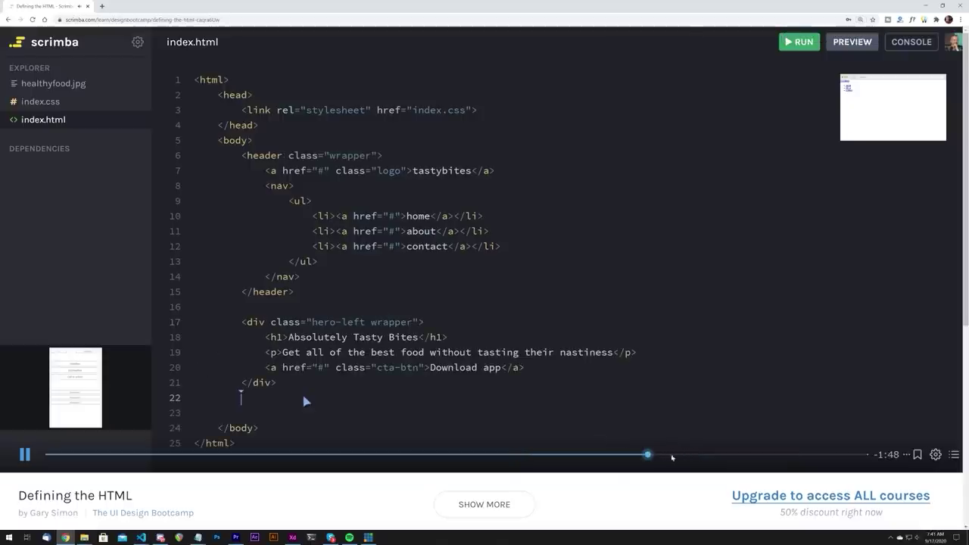
left_click(739, 456)
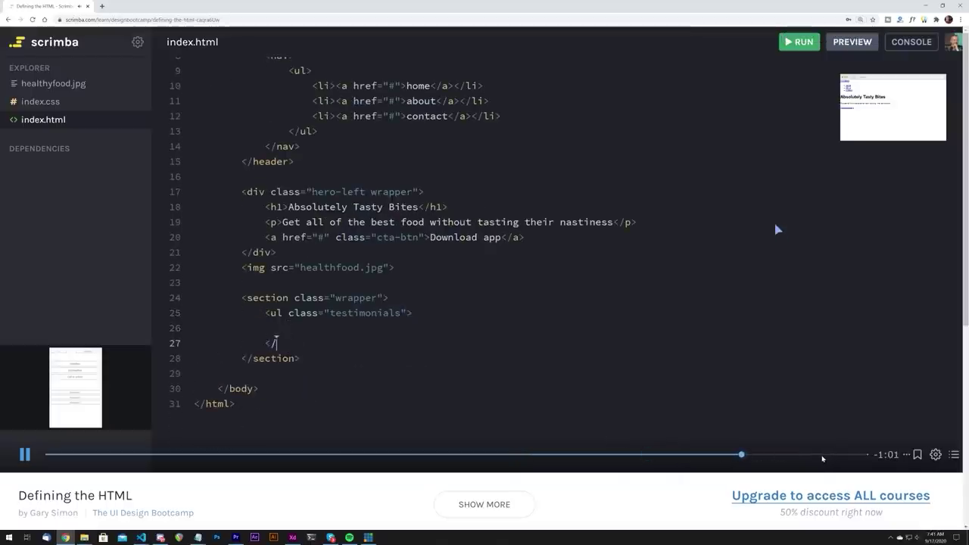
left_click(823, 454)
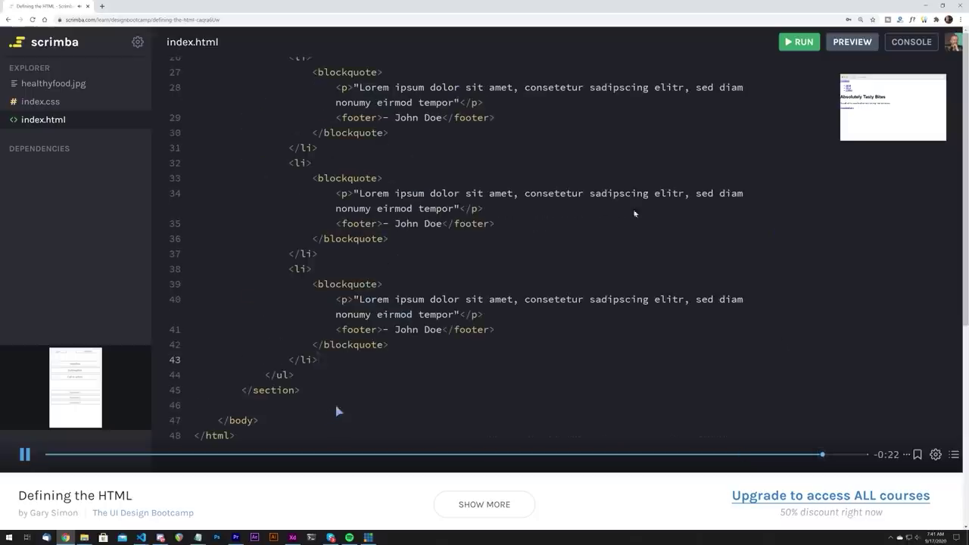
key("alt+Left")
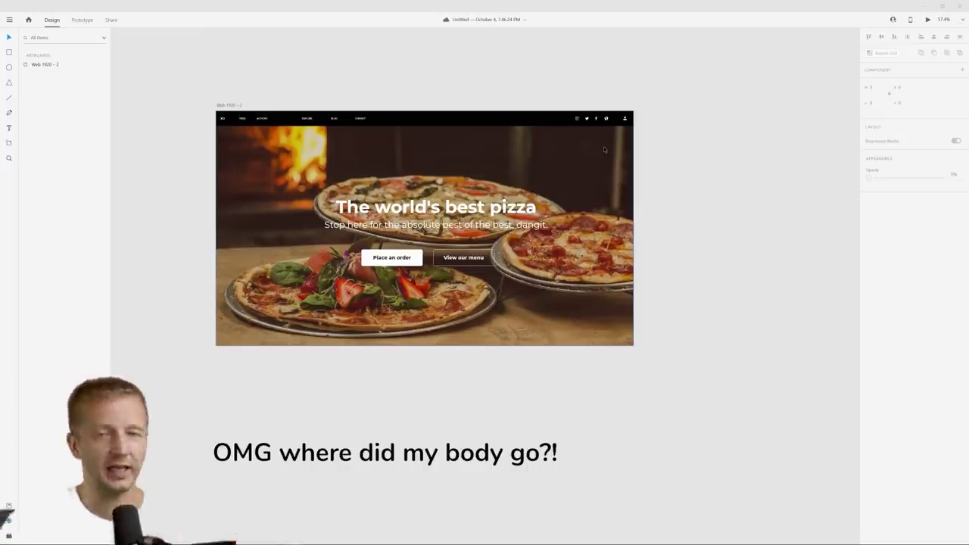
left_click(577, 197)
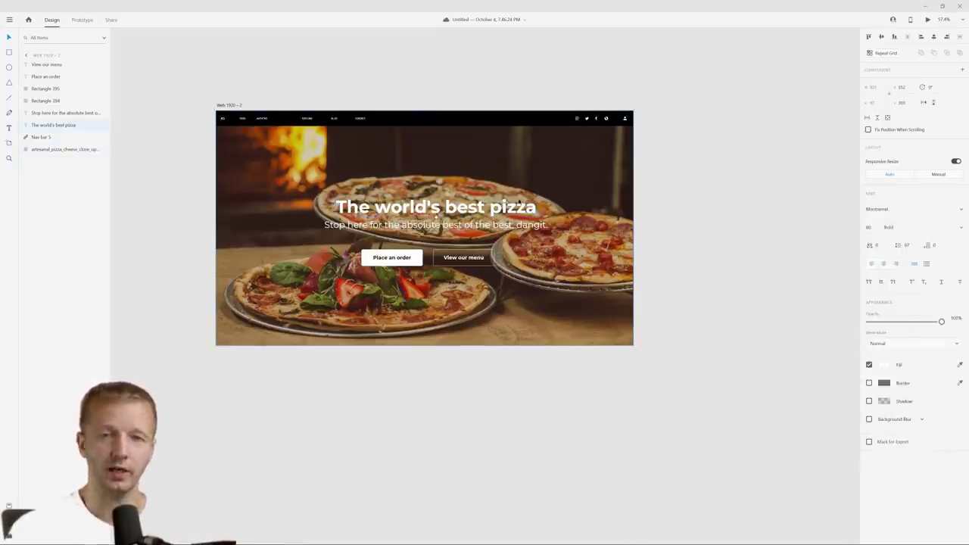
Step: Duplicate the pizza hero artboard to create Web 1920 – 3
left_click(670, 193)
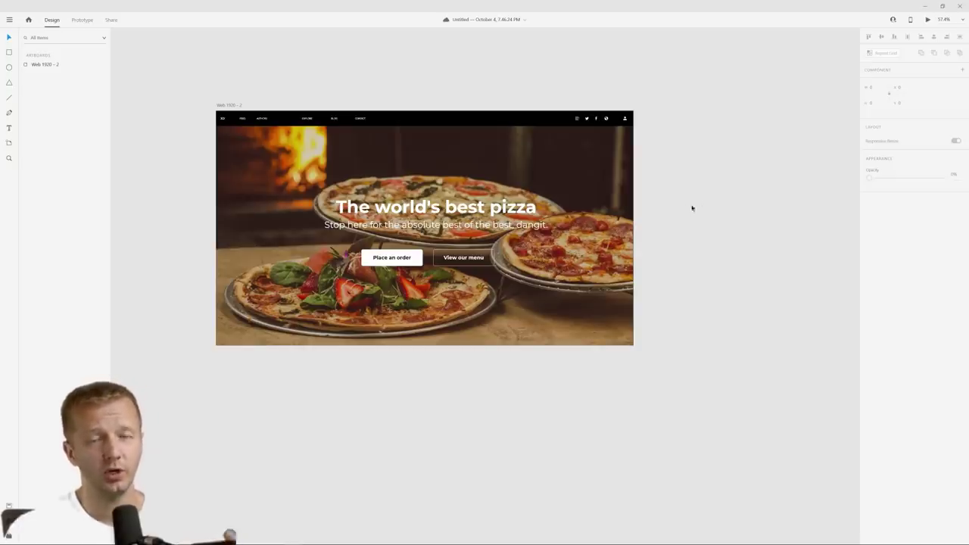
left_click(610, 182)
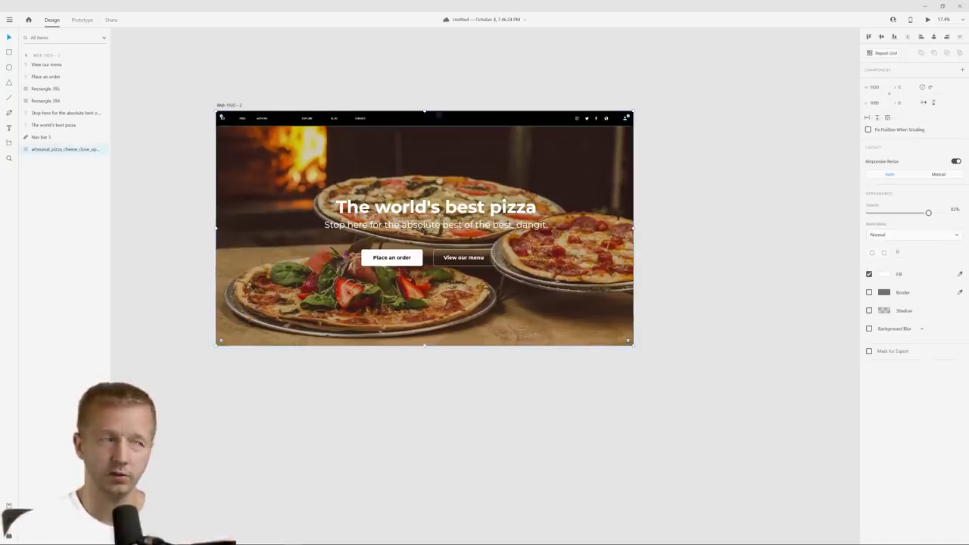
key("ctrl+d")
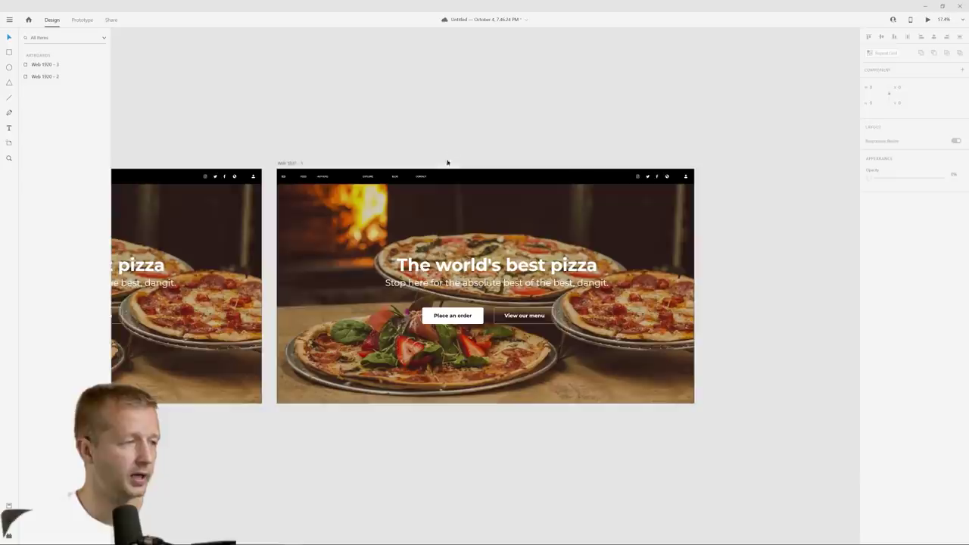
scroll(448, 162, "up", 3)
scroll(559, 180, "down", 1)
Step: Dim the copied artboard's pizza photo to about 33% opacity
left_click(636, 202)
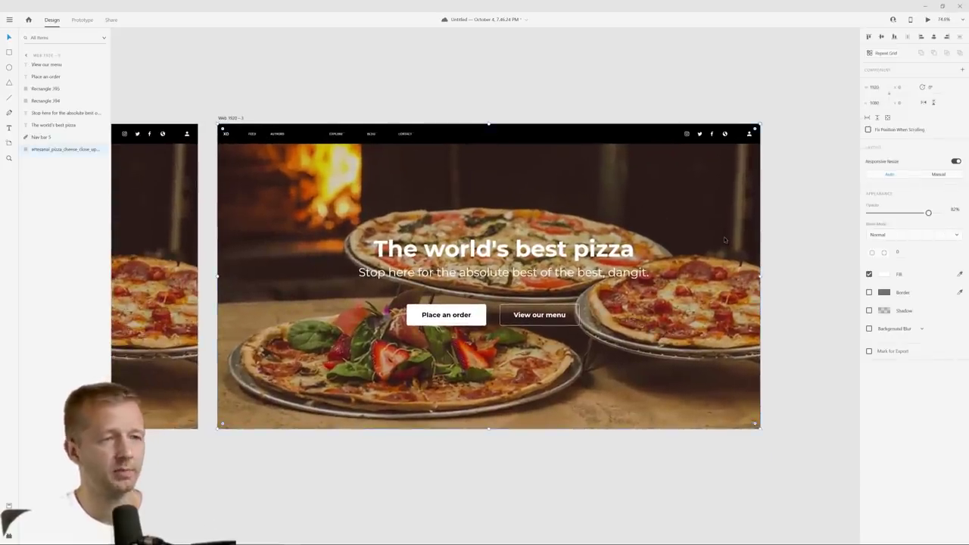
left_click_drag(931, 214, 896, 214)
scroll(484, 86, "left", 2)
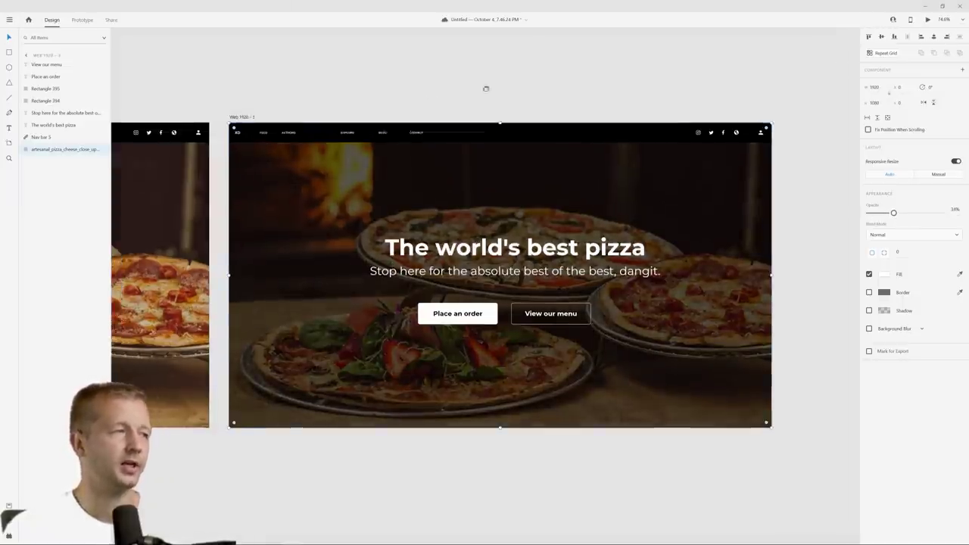
scroll(485, 86, "down", 3)
scroll(505, 97, "down", 2)
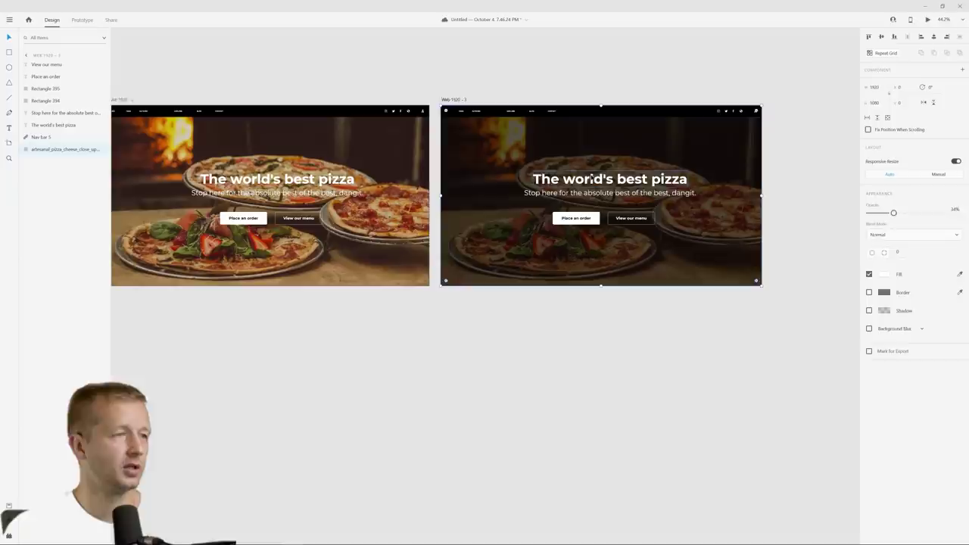
left_click(609, 195)
left_click(624, 331)
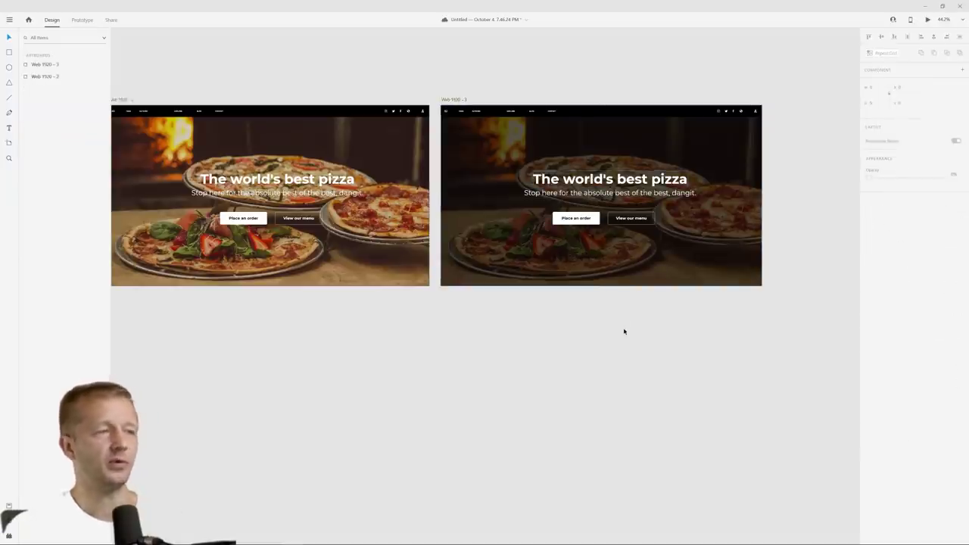
scroll(624, 331, "up", 4)
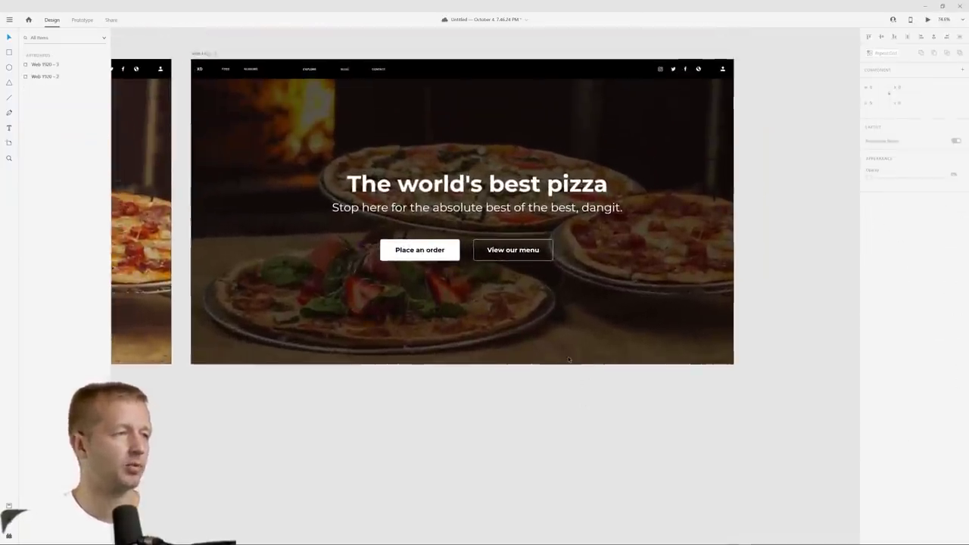
Step: Duplicate the dark hero artboard and fill its Place an order button yellow
scroll(569, 360, "down", 2)
left_click(295, 123)
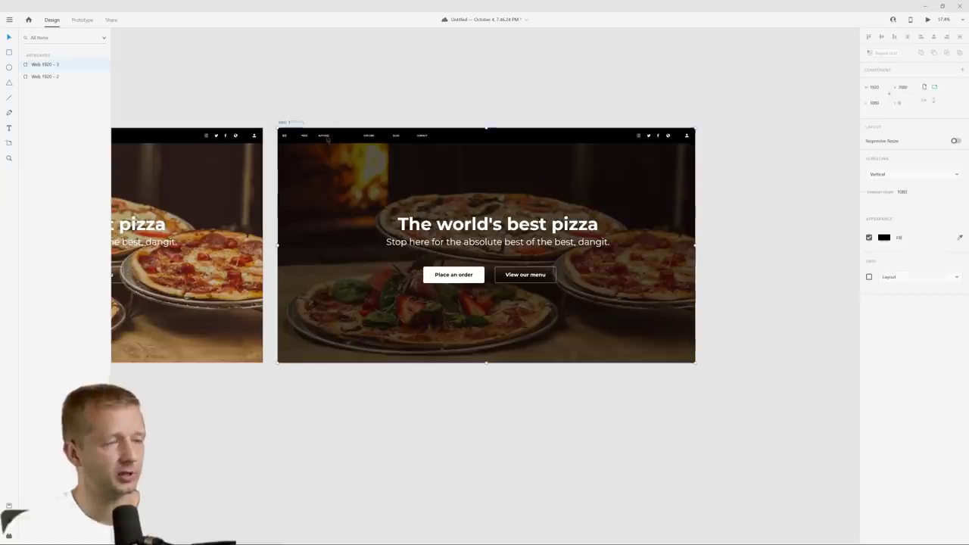
key("ctrl+d")
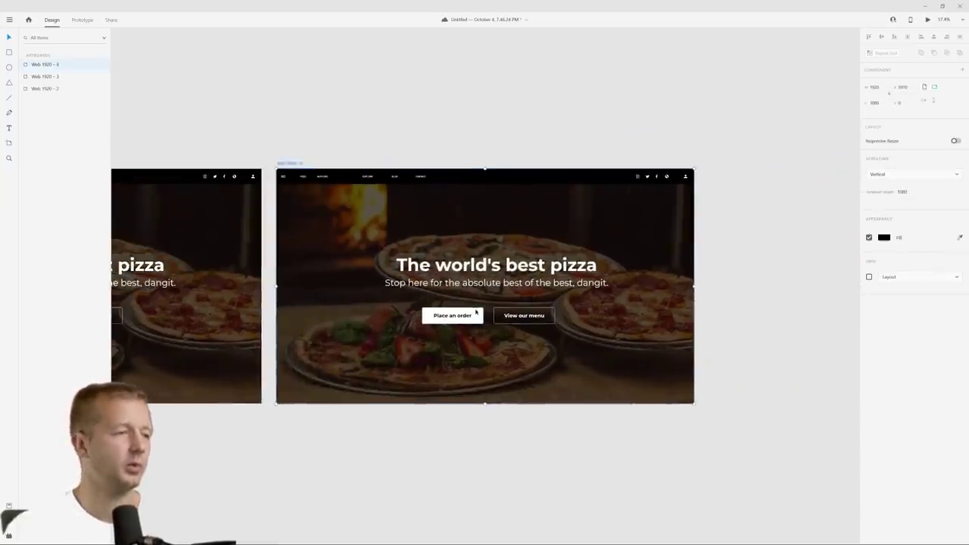
left_click(477, 313)
left_click(884, 275)
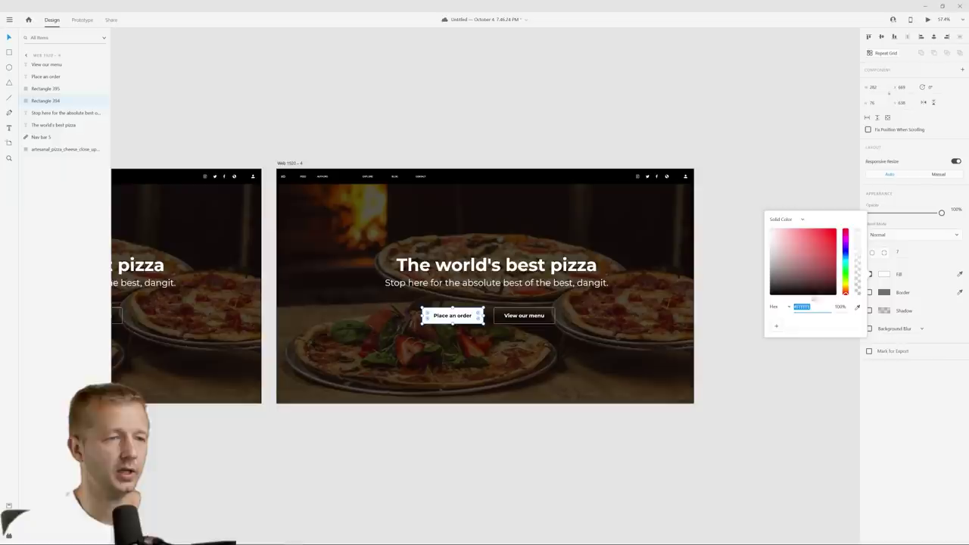
left_click(845, 288)
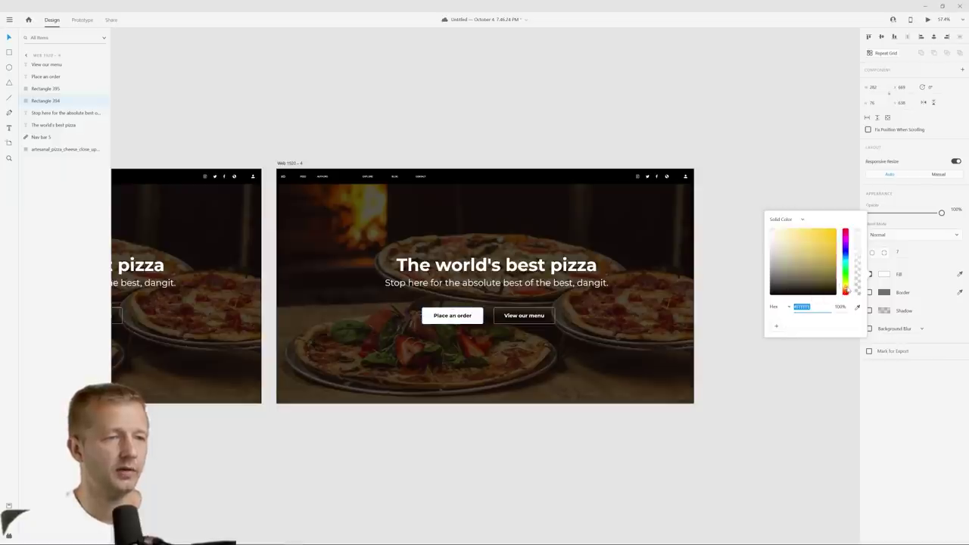
left_click(831, 243)
left_click(502, 103)
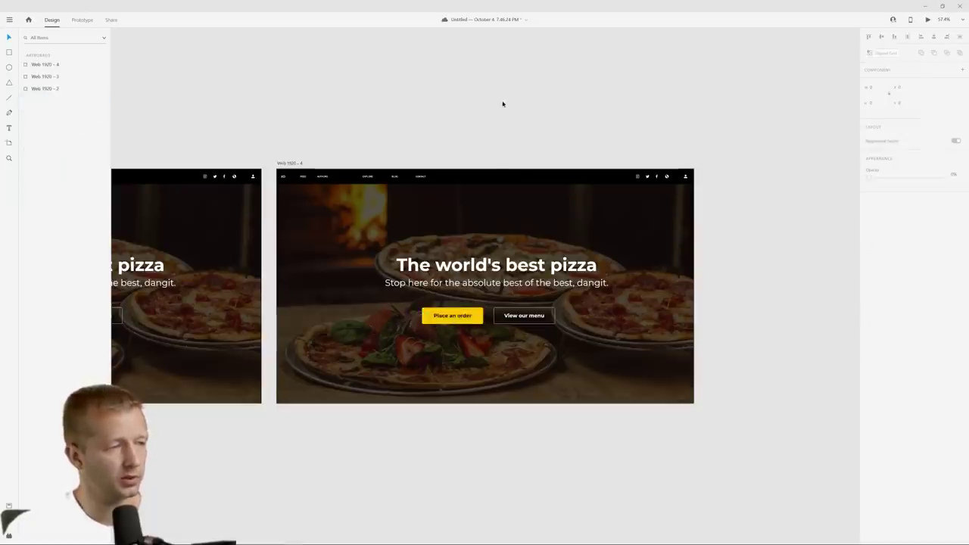
Step: Bring the original bright hero artboard into view and select its pizza photo
scroll(462, 237, "down", 5)
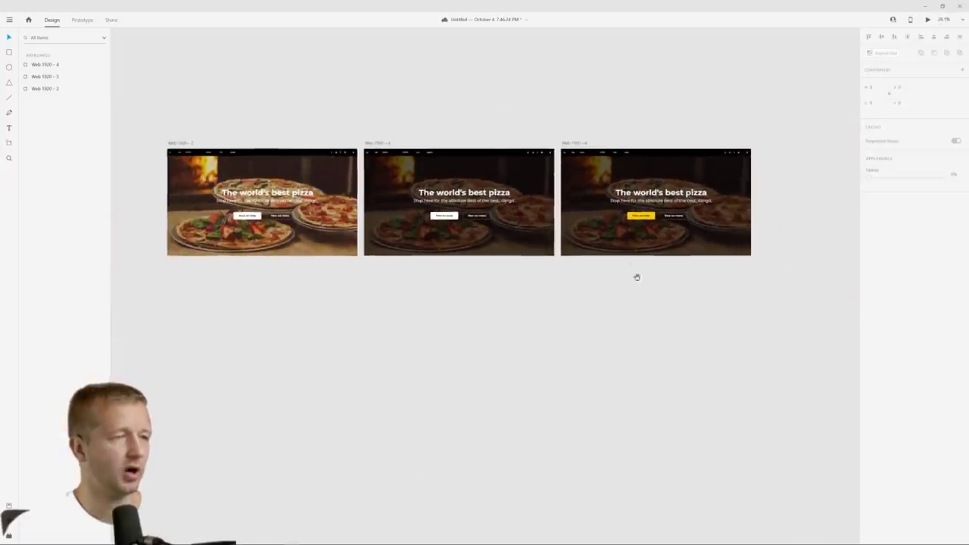
scroll(507, 340, "up", 5)
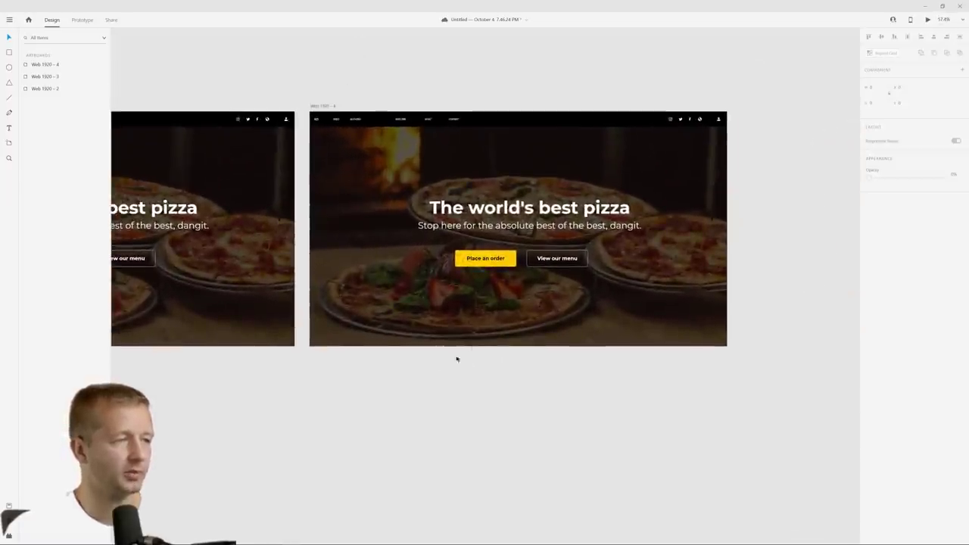
left_click_drag(360, 368, 749, 370)
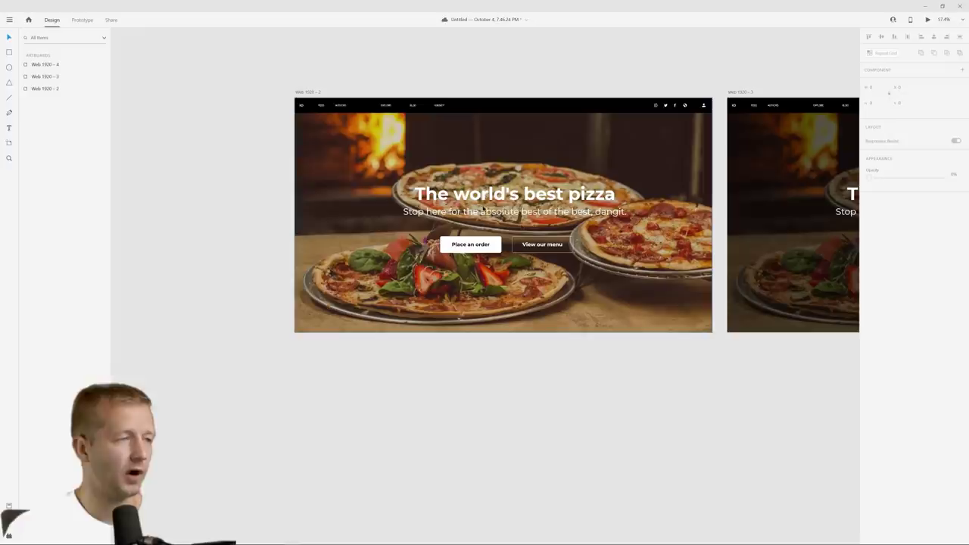
scroll(535, 234, "up", 2)
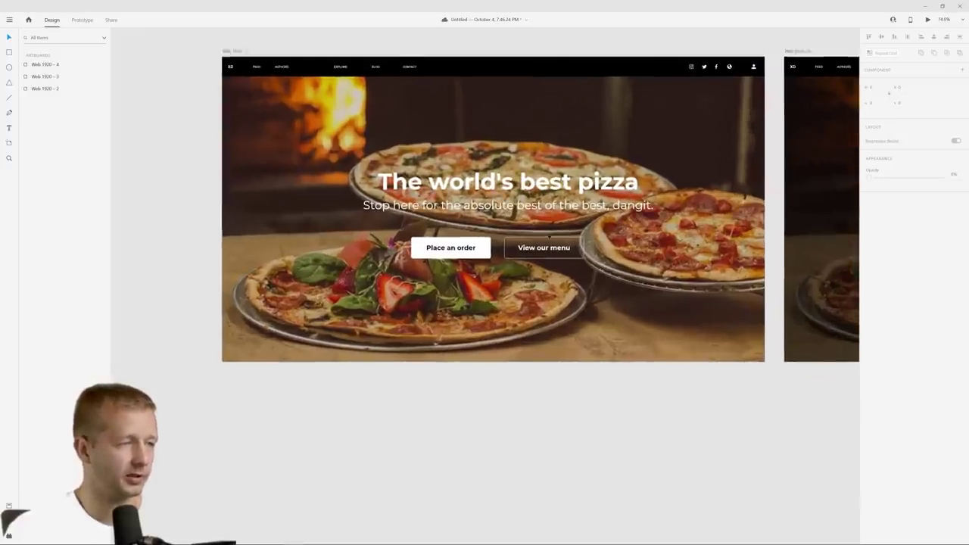
scroll(536, 235, "down", 2)
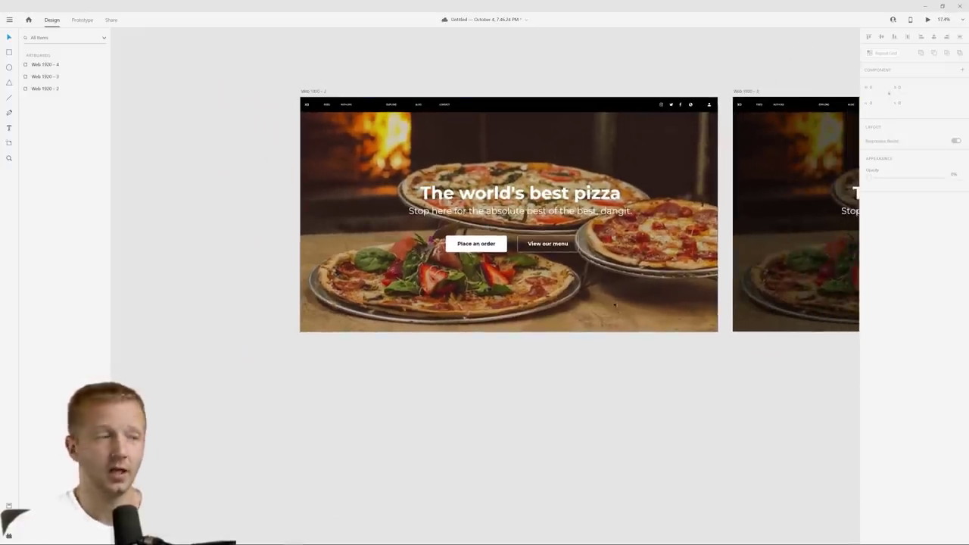
left_click(655, 270)
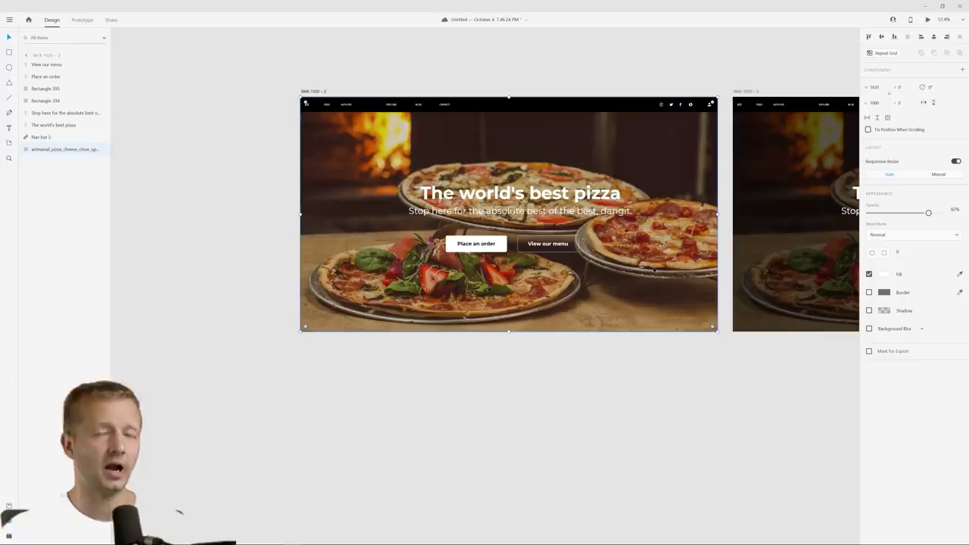
left_click(714, 391)
scroll(459, 392, "right", 5)
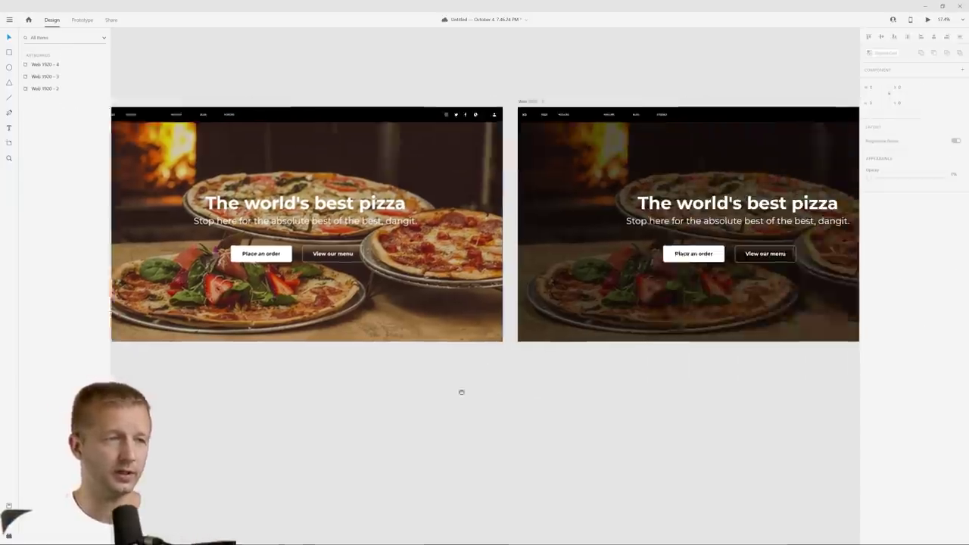
scroll(303, 391, "right", 1)
scroll(521, 396, "right", 10)
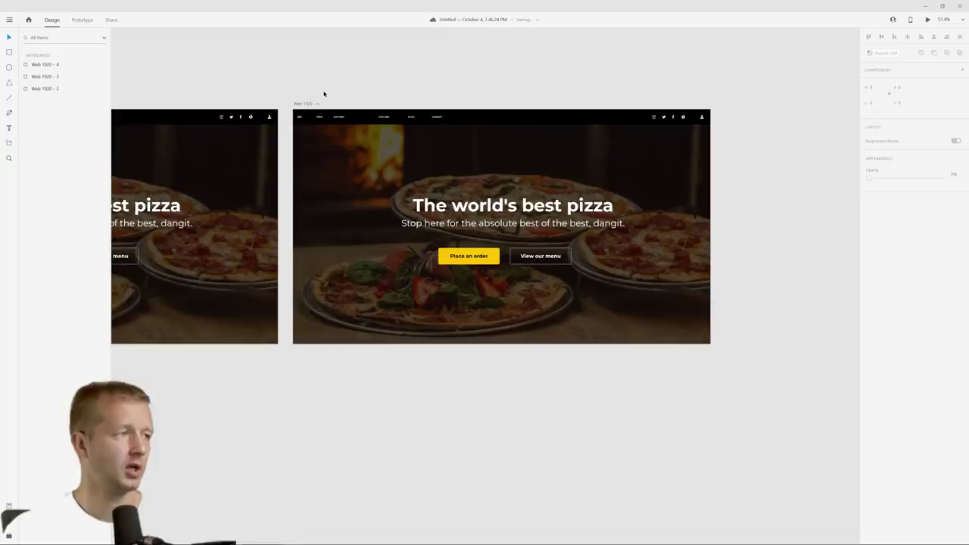
Step: Duplicate the yellow-button artboard Web 1920 – 4, keeping its pizza photo at 34% opacity
left_click(304, 104)
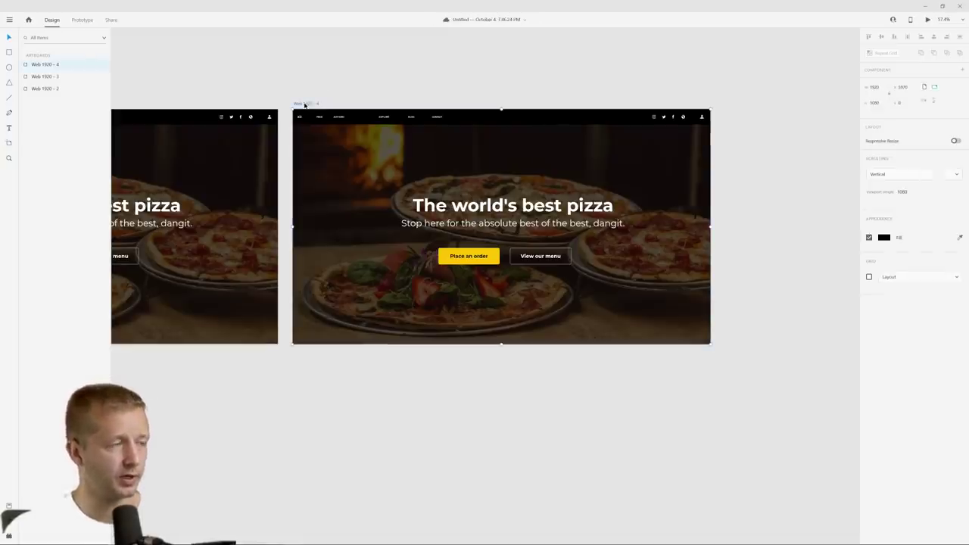
key("ctrl+d")
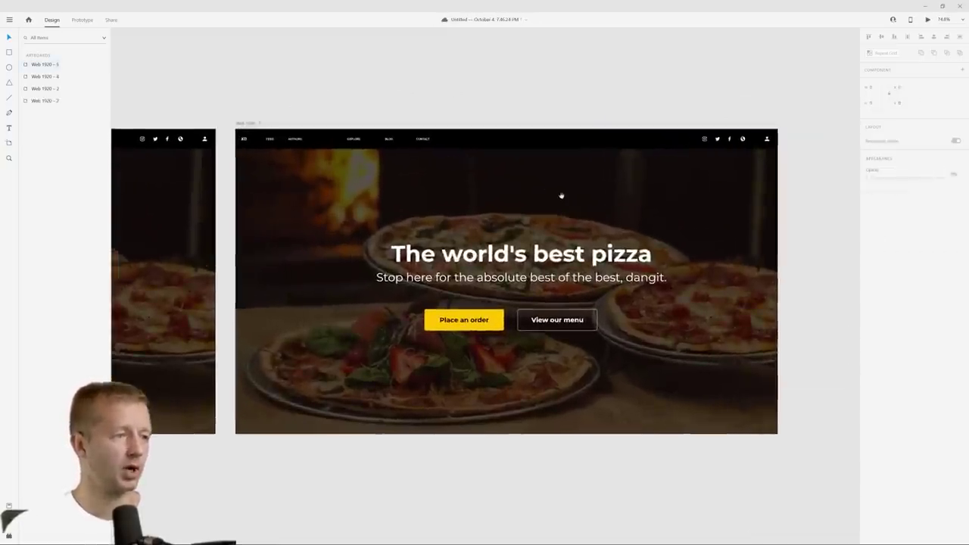
left_click(560, 195)
left_click_drag(728, 233, 709, 255)
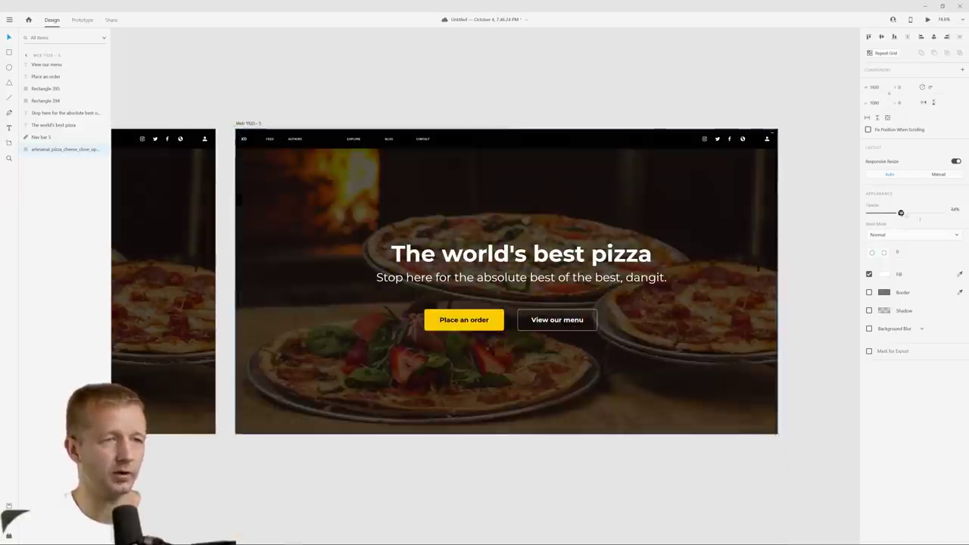
left_click_drag(893, 213, 947, 213)
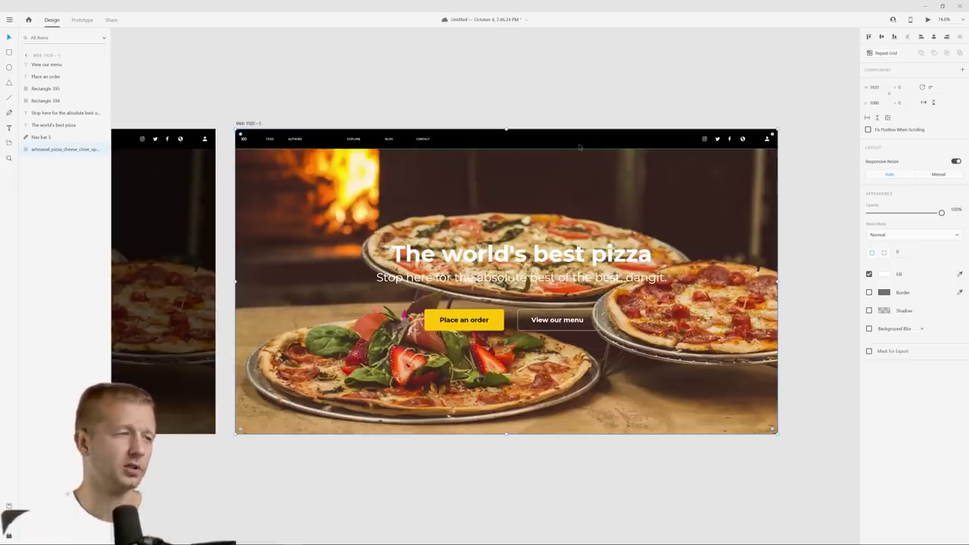
key("ctrl+z")
Step: Reselect the pizza photo and switch to the browser showing Unsplash
left_click(550, 81)
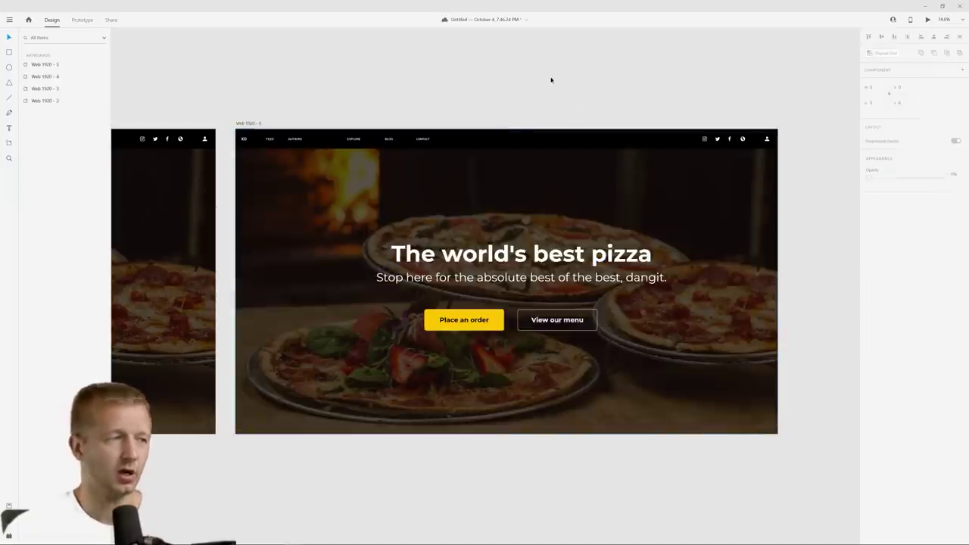
left_click(674, 200)
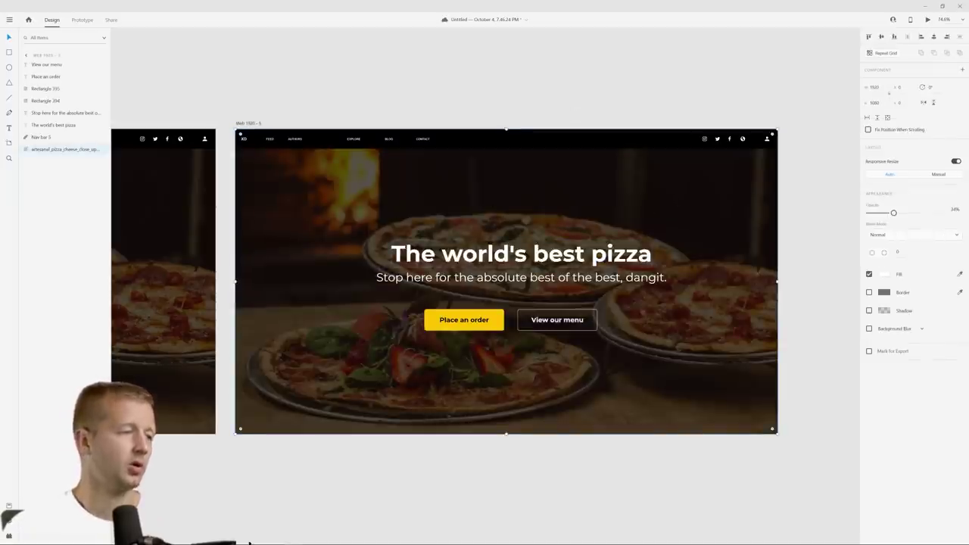
mouse_move(249, 542)
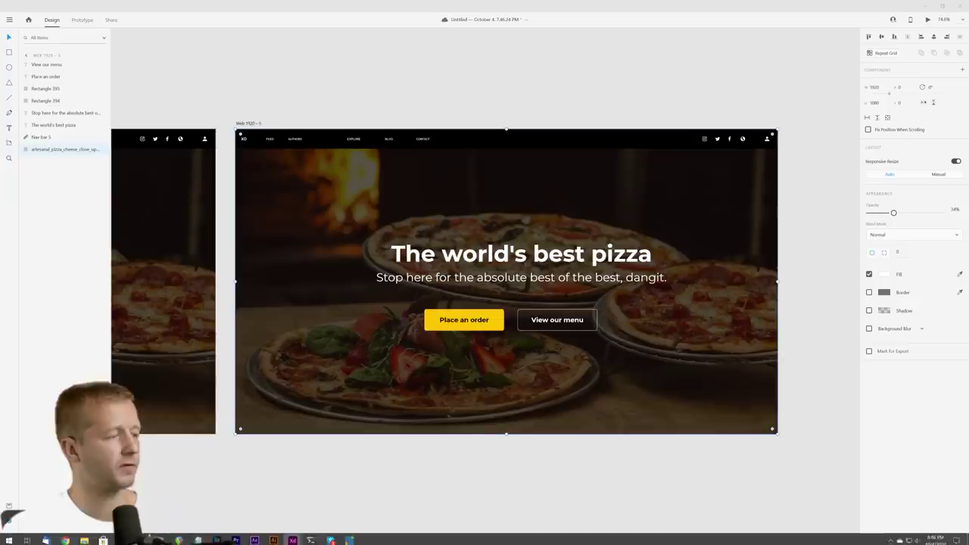
left_click(330, 540)
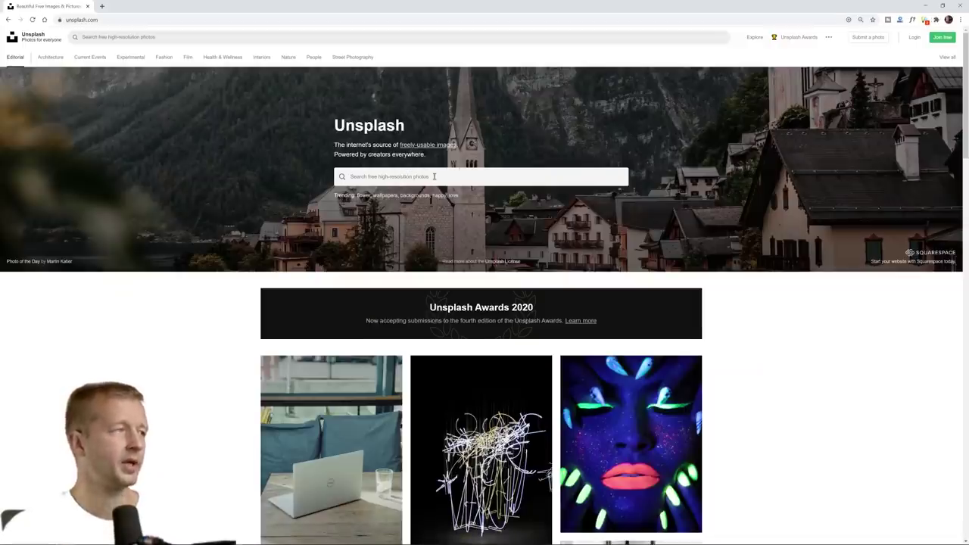
Step: Search Unsplash for 'pizza' and scroll through the photo results
left_click(512, 176)
type("pizza")
key("Return")
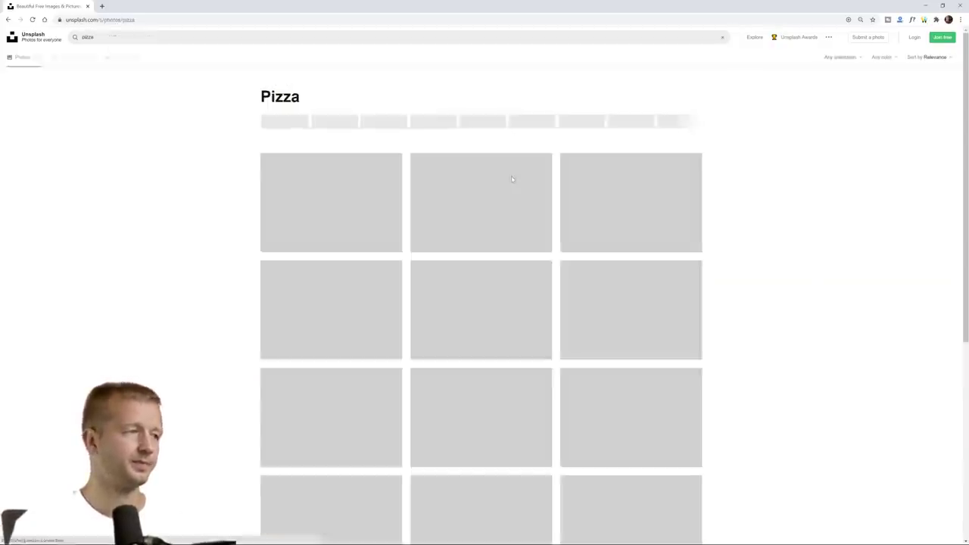
scroll(815, 233, "down", 5)
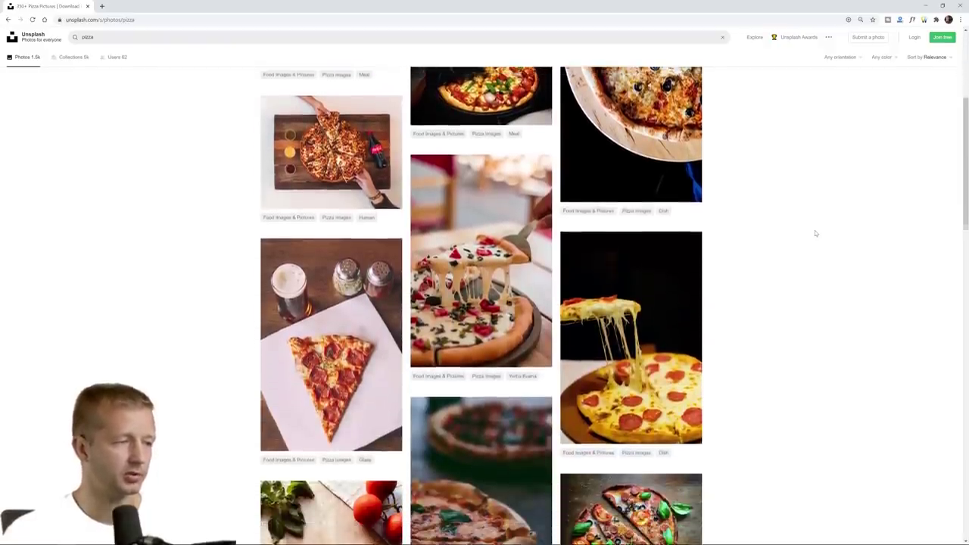
scroll(816, 234, "up", 3)
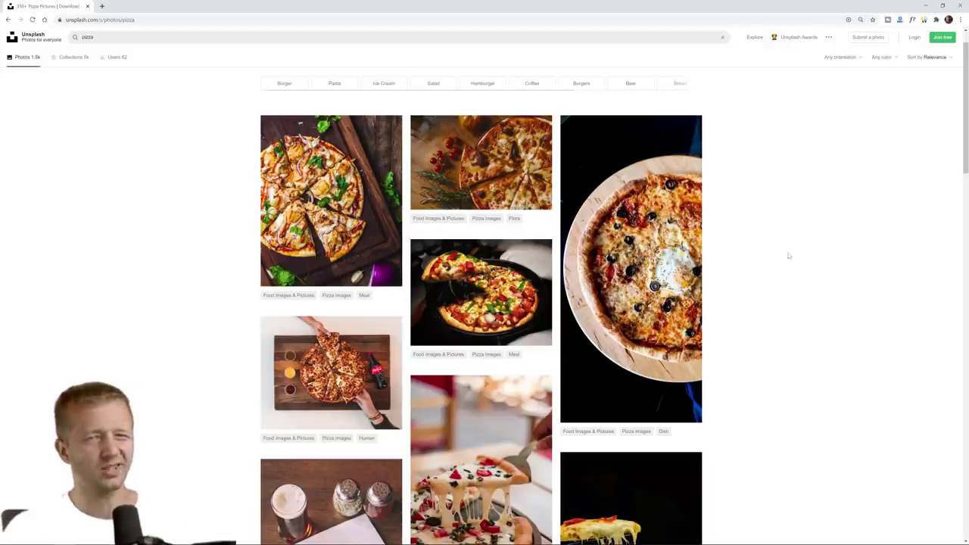
Step: Preview the pizza-on-wooden-board photo and the round pizza on dark background photo
scroll(174, 340, "down", 1)
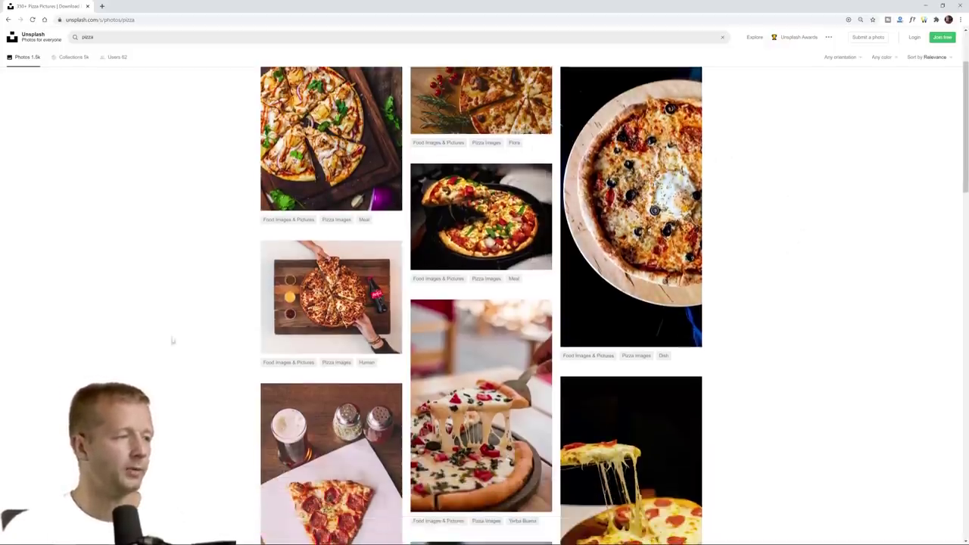
left_click(322, 292)
scroll(636, 300, "down", 1)
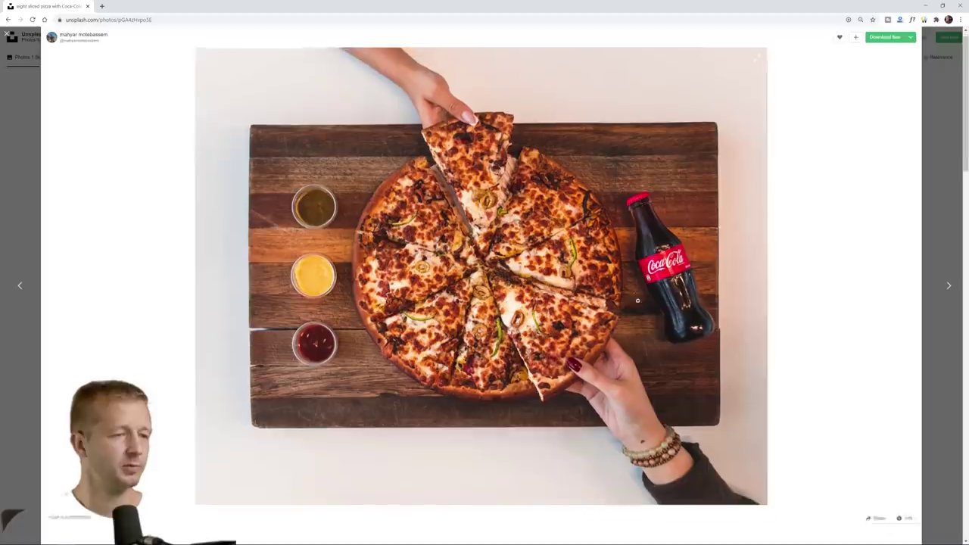
scroll(495, 80, "up", 1)
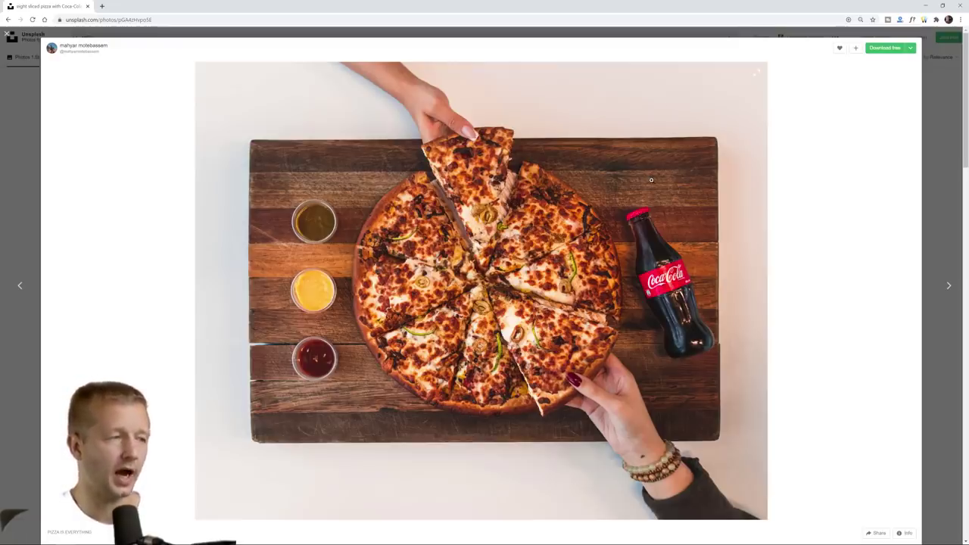
left_click(30, 153)
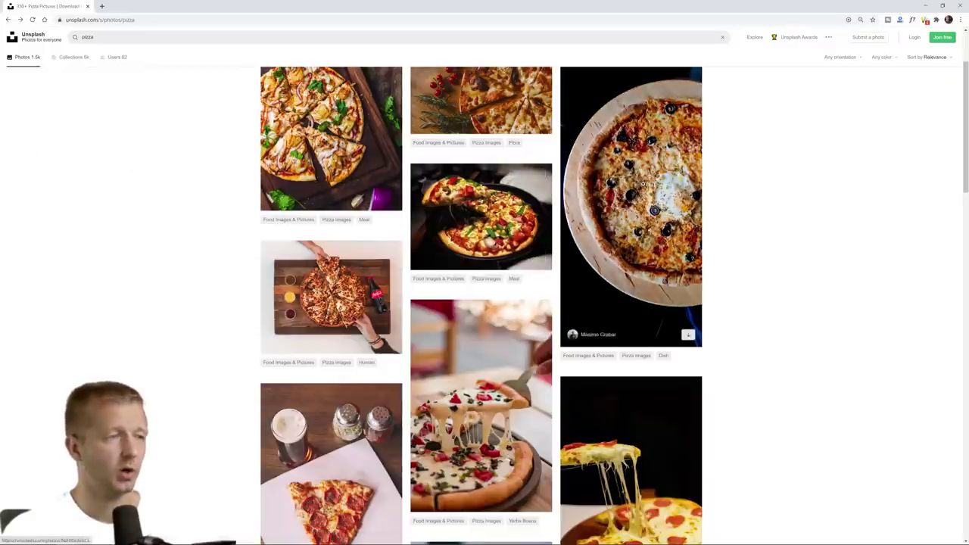
left_click(644, 184)
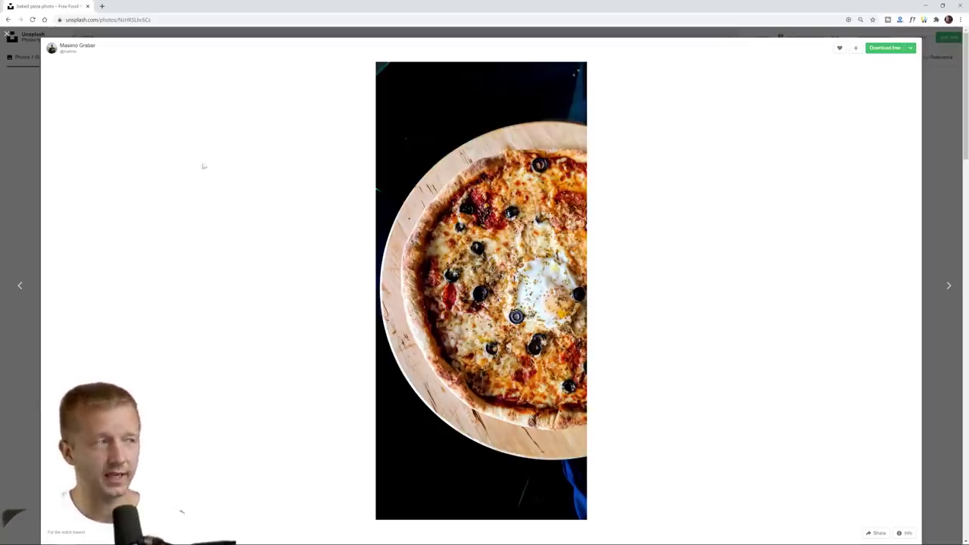
left_click(29, 186)
Step: Reopen the pizza-board photo with the Coca-Cola bottle and download it as a JPG
scroll(747, 350, "down", 8)
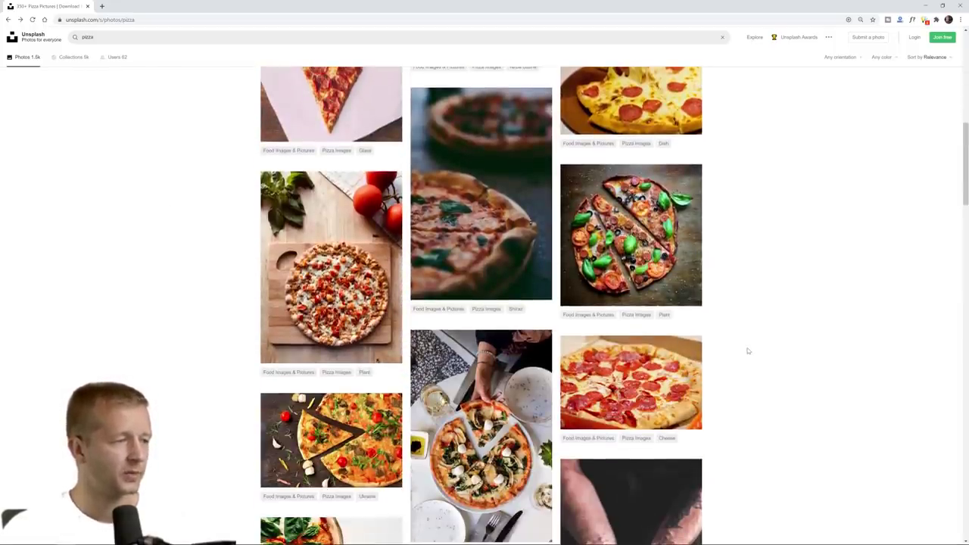
scroll(747, 351, "down", 5)
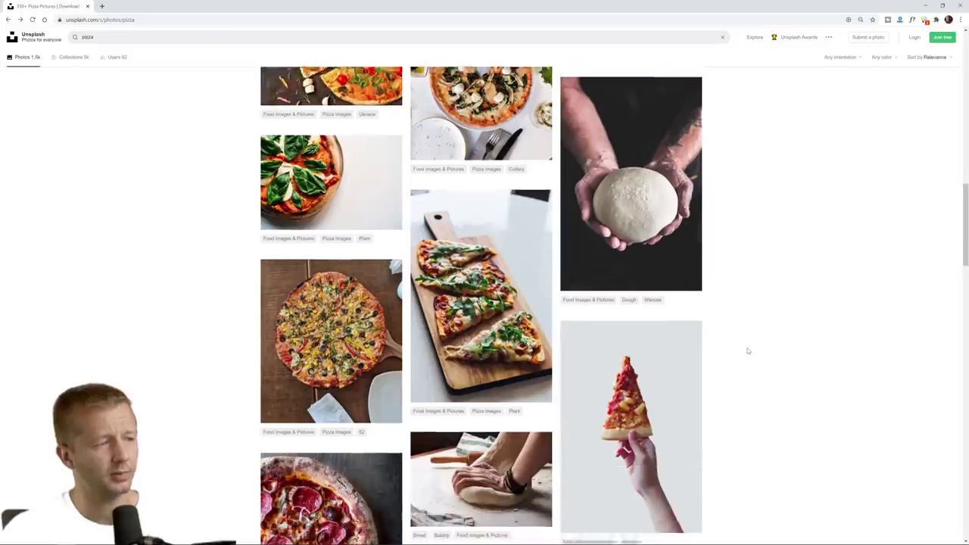
scroll(747, 351, "down", 1)
scroll(747, 351, "down", 2)
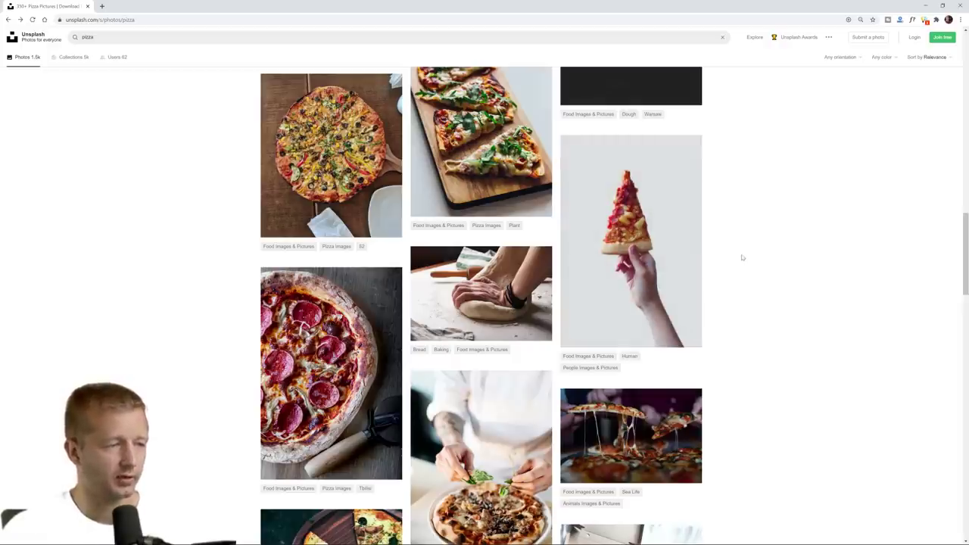
scroll(742, 259, "down", 3)
scroll(754, 276, "up", 20)
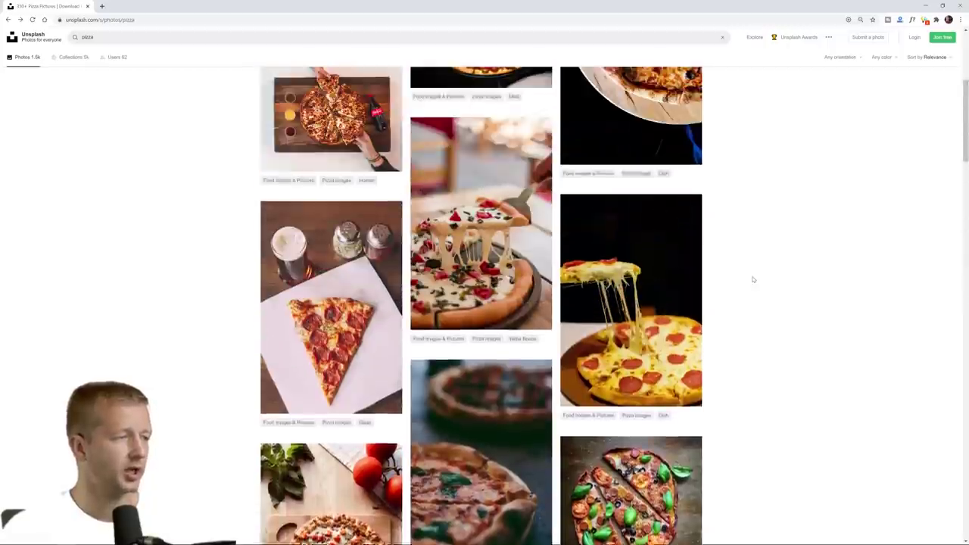
scroll(752, 279, "up", 2)
scroll(753, 277, "down", 3)
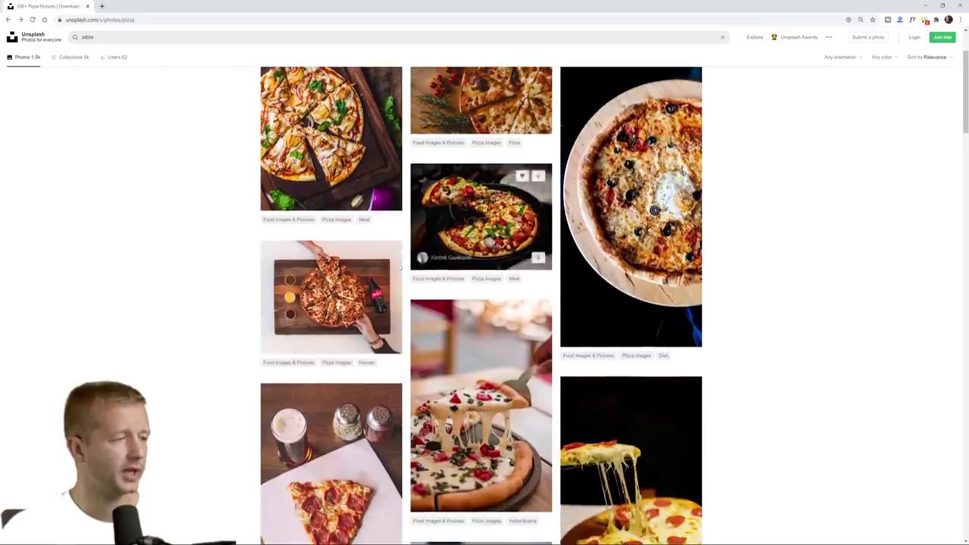
left_click(323, 286)
left_click(884, 48)
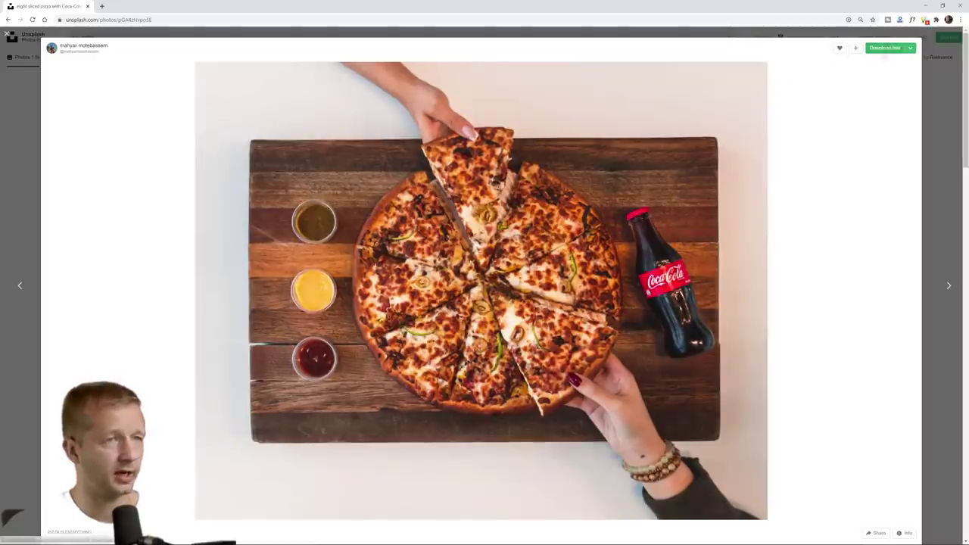
left_click(77, 536)
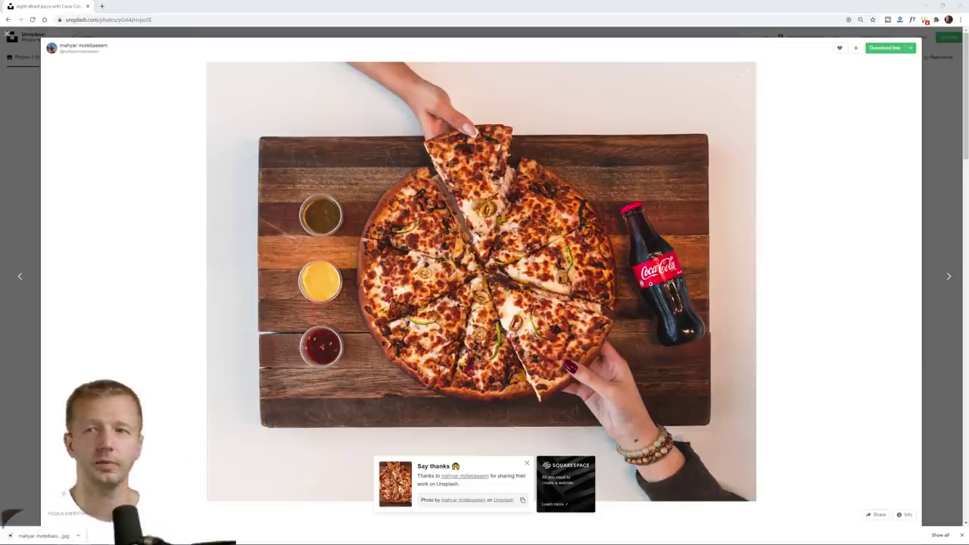
Step: Open the downloaded pizza photo in Photoshop and zoom out to 33.3%
key("alt+Tab")
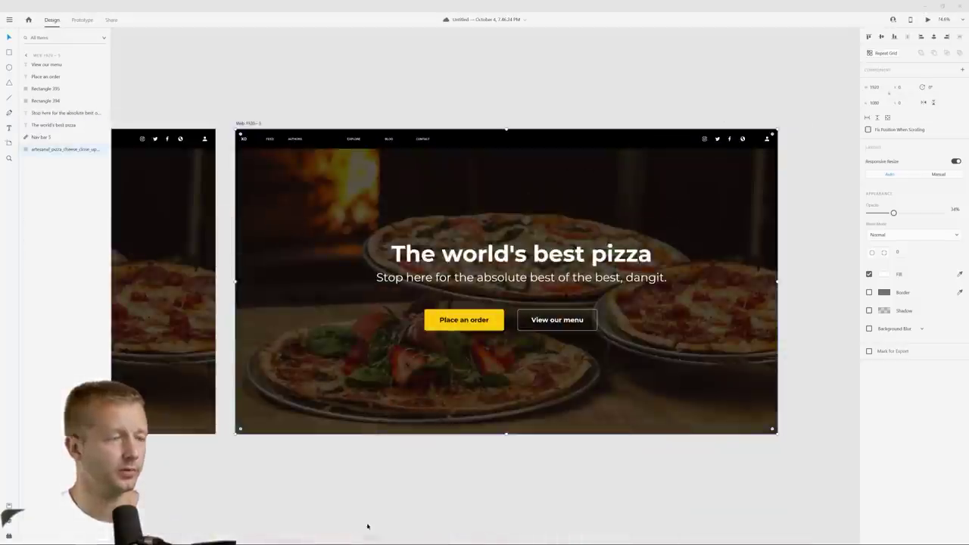
left_click(216, 537)
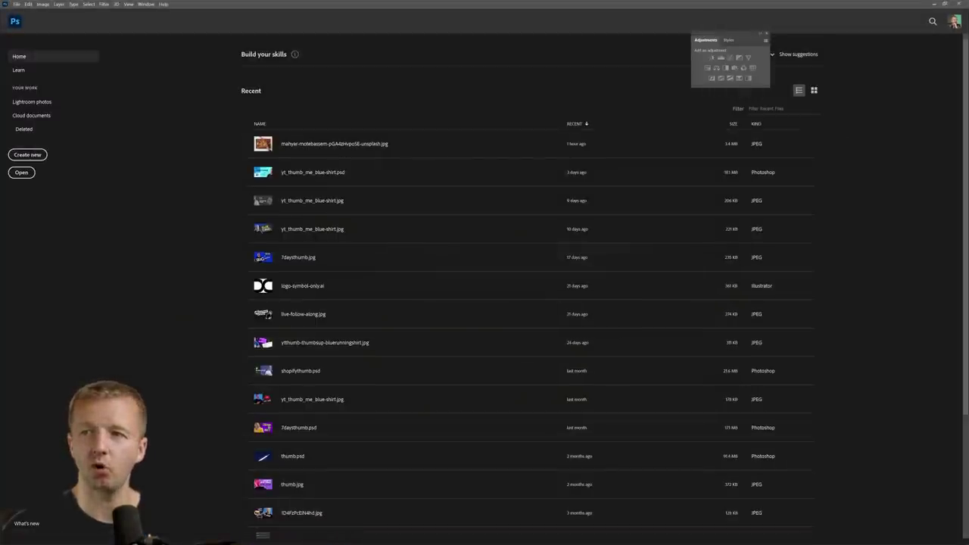
left_click_drag(263, 144, 200, 137)
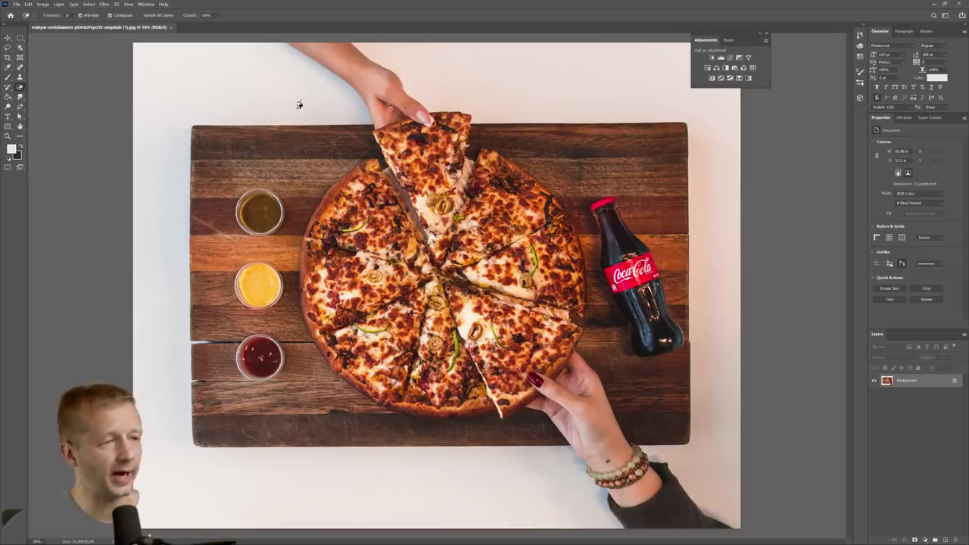
left_click(11, 139)
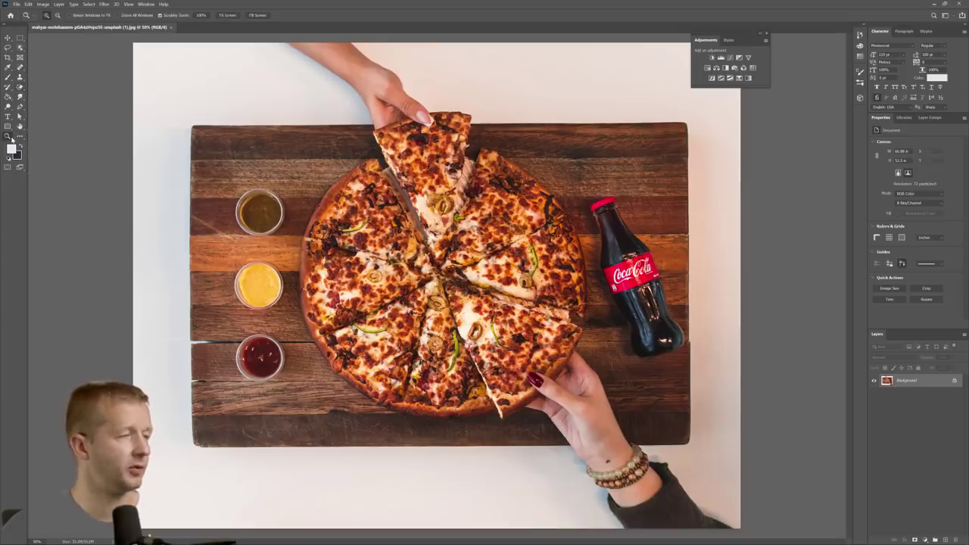
right_click(316, 175)
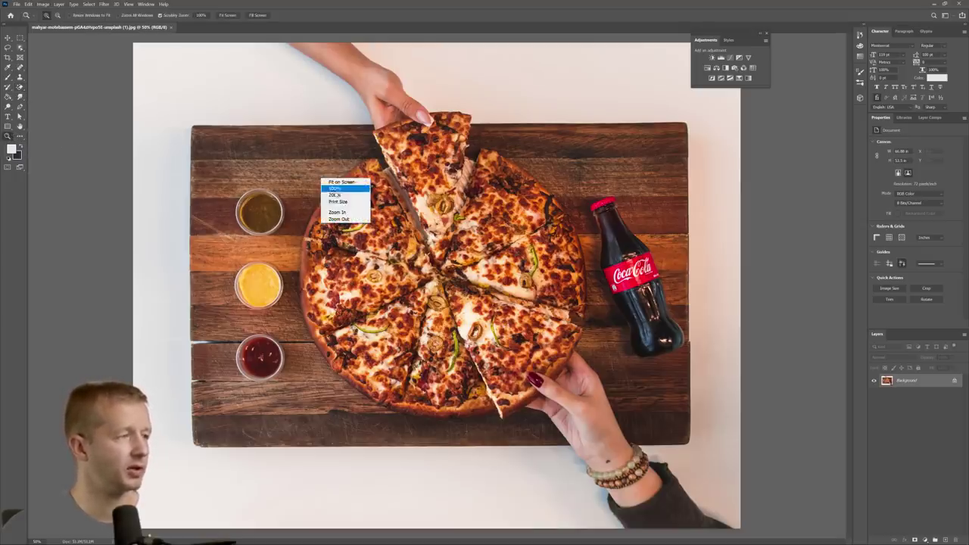
left_click(342, 212)
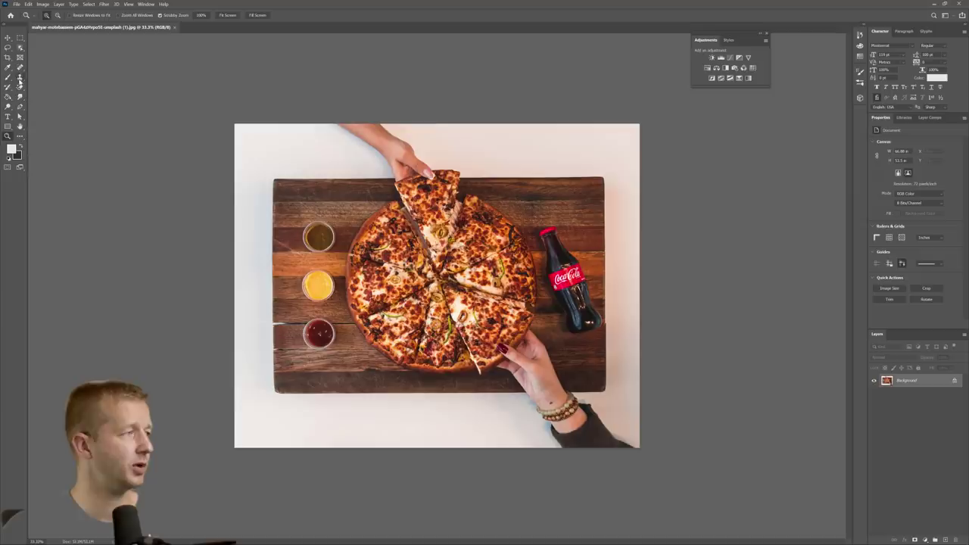
Step: Erase the white background and grey shadow with the Magic Eraser Tool
left_click(19, 78)
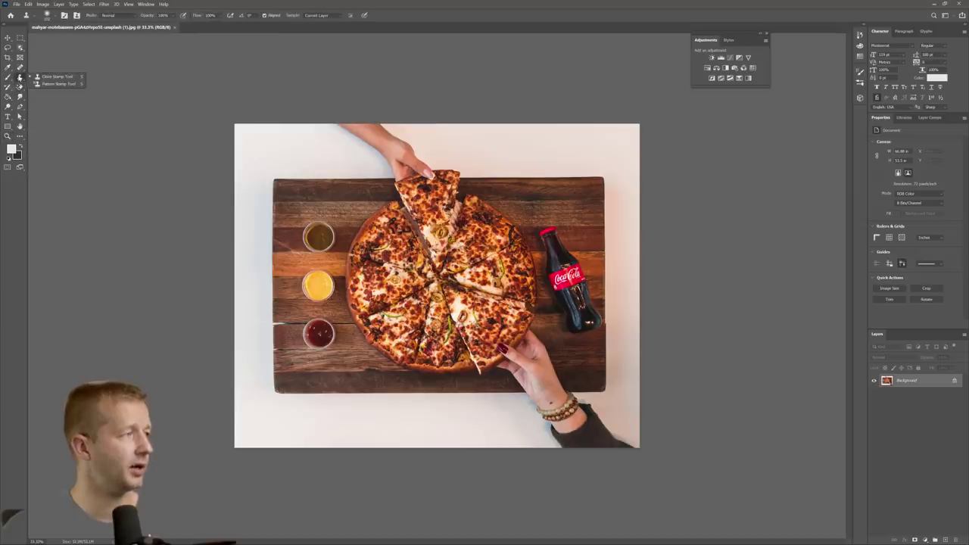
left_click(20, 87)
right_click(20, 88)
left_click(39, 101)
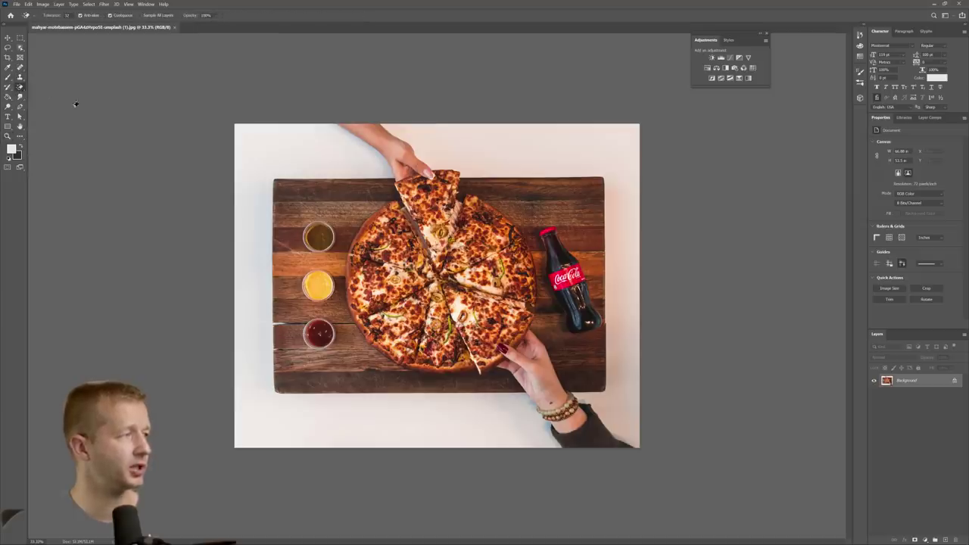
left_click(318, 155)
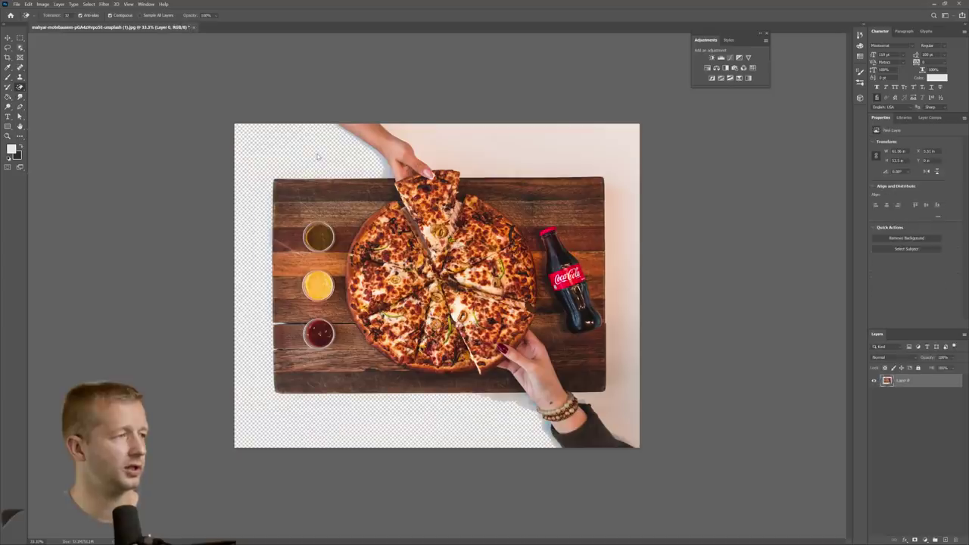
left_click(474, 144)
left_click(618, 317)
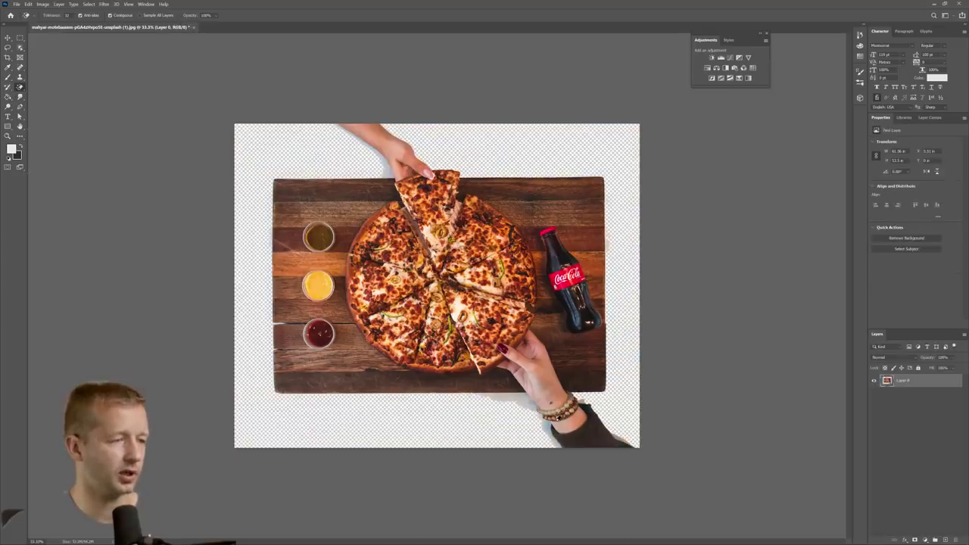
left_click(546, 423)
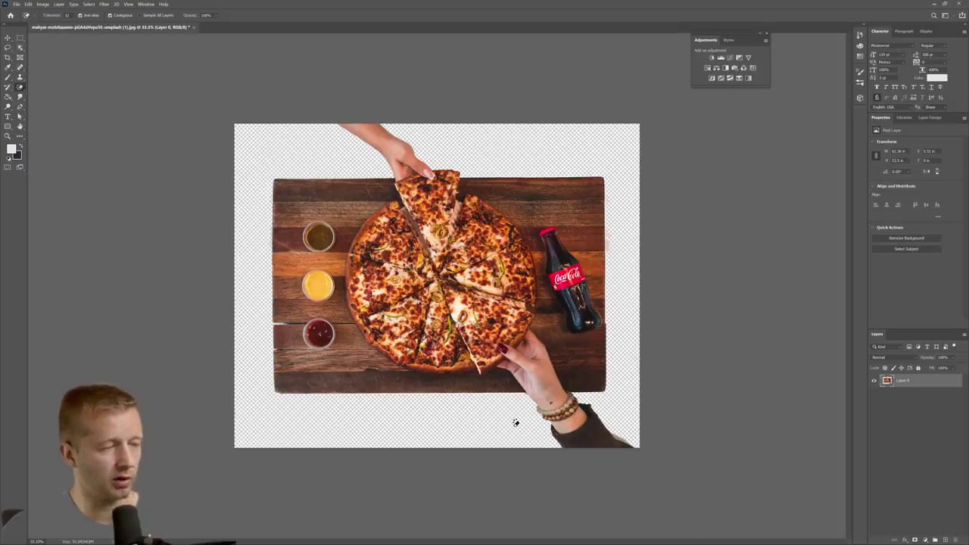
Step: Resize the image to 1600 px wide in Image Size
left_click(44, 5)
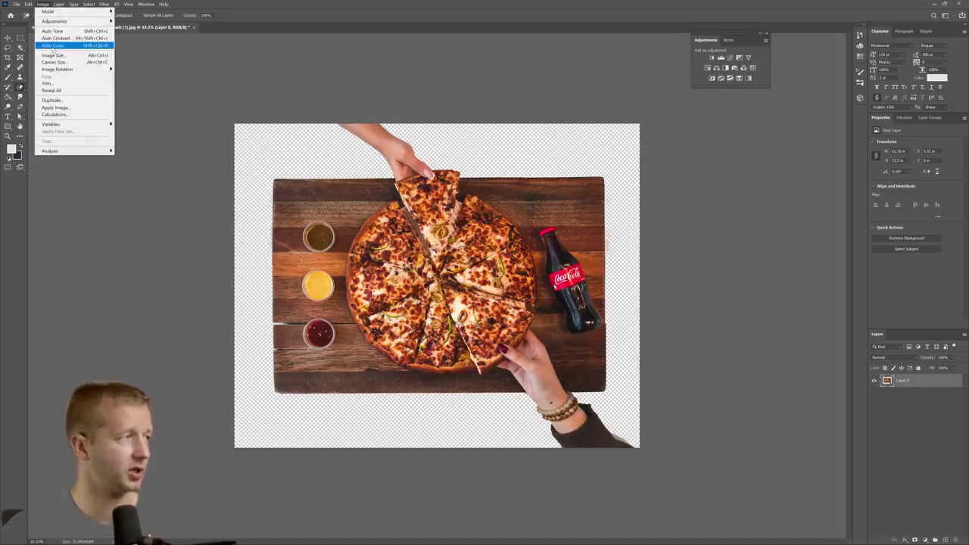
left_click(52, 55)
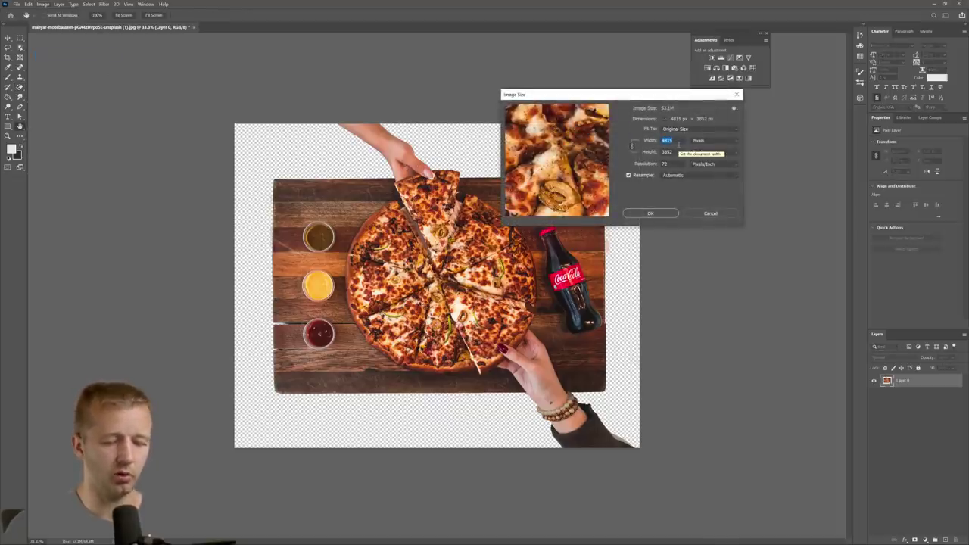
type("1600")
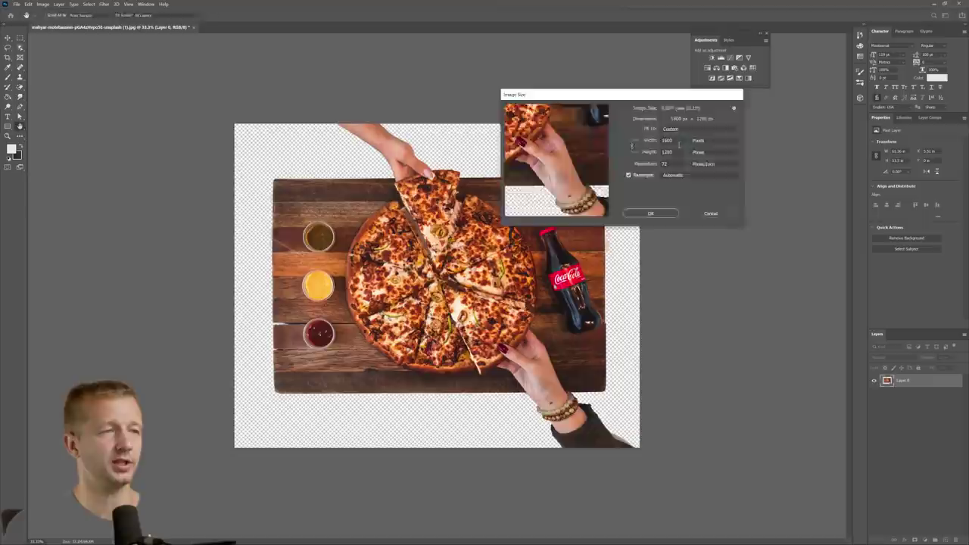
key("Return")
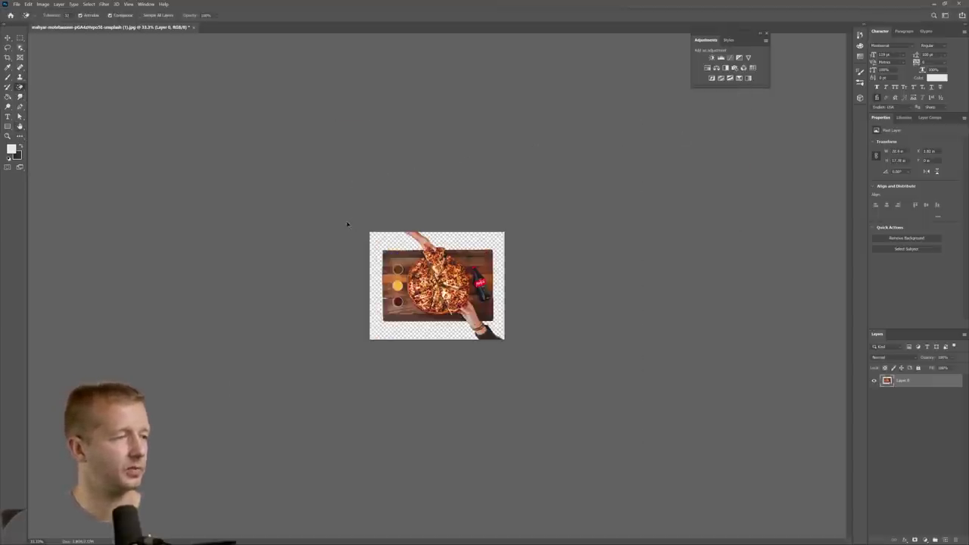
Step: Save for Web as a PNG-24 file named pizza on the Desktop
key("ctrl+alt+shift+s")
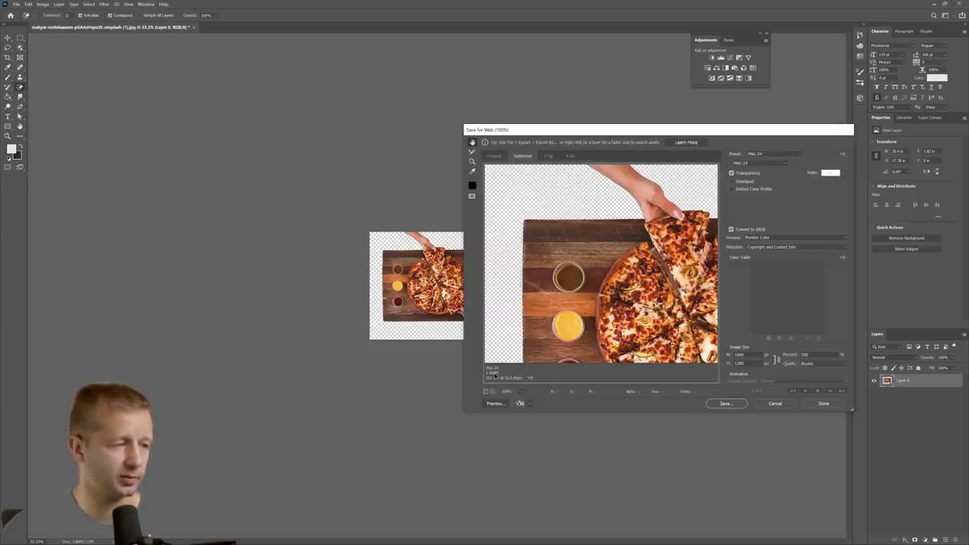
left_click(725, 403)
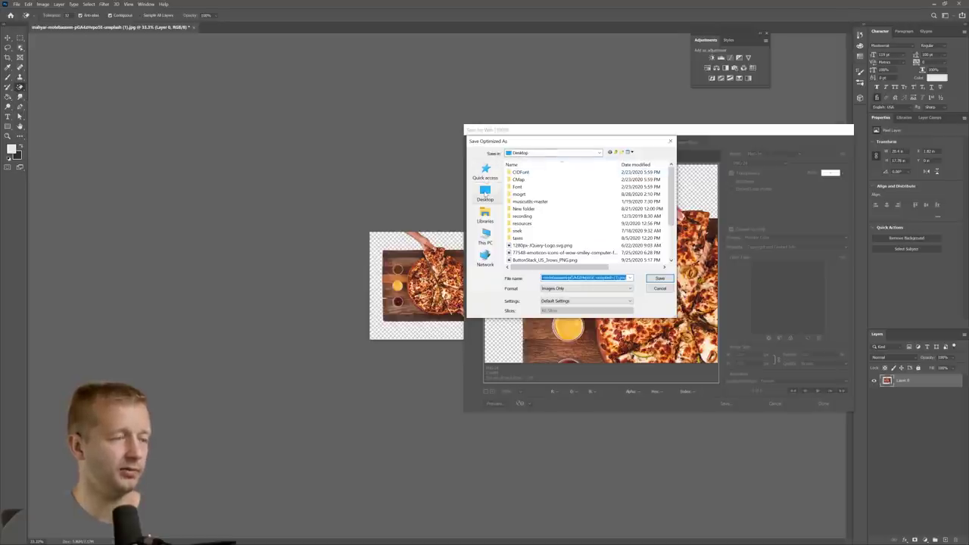
left_click(486, 195)
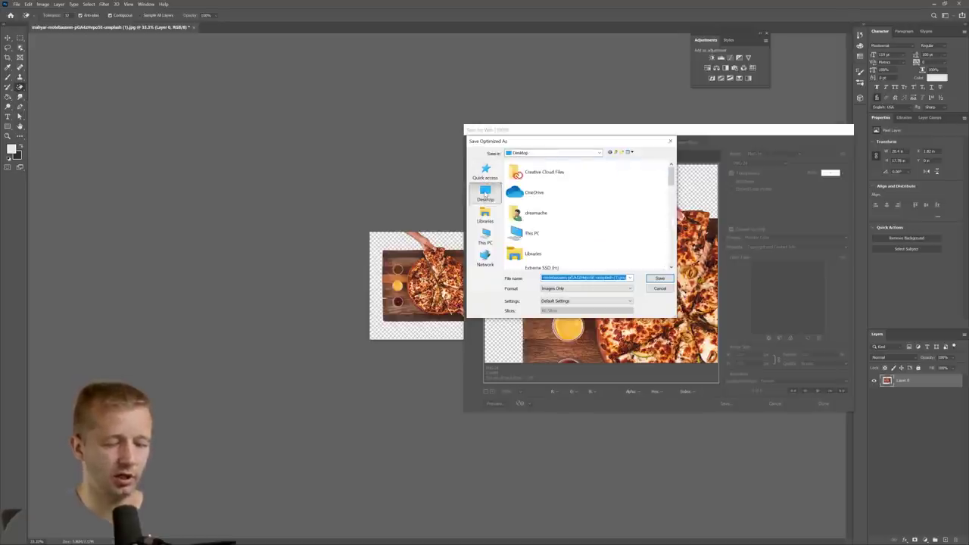
type("pizza")
key("Return")
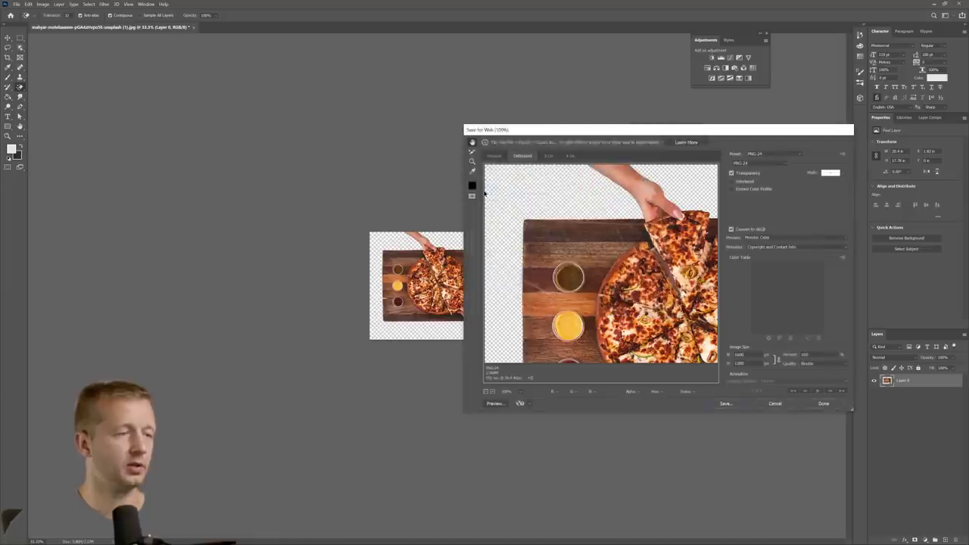
Step: Back in XD, move the hero heading and subtitle further left
left_click(934, 4)
scroll(469, 101, "down", 3)
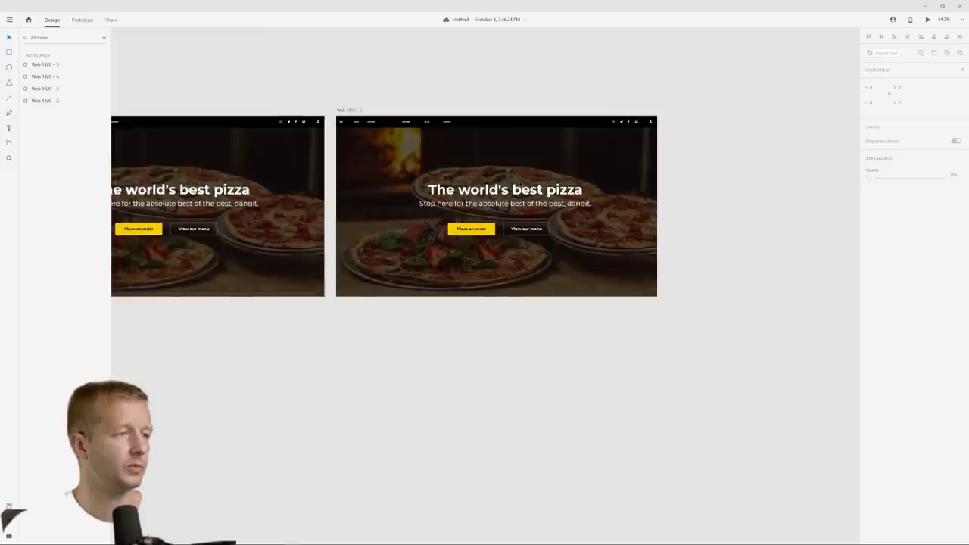
left_click(500, 190)
left_click_drag(499, 190, 444, 189)
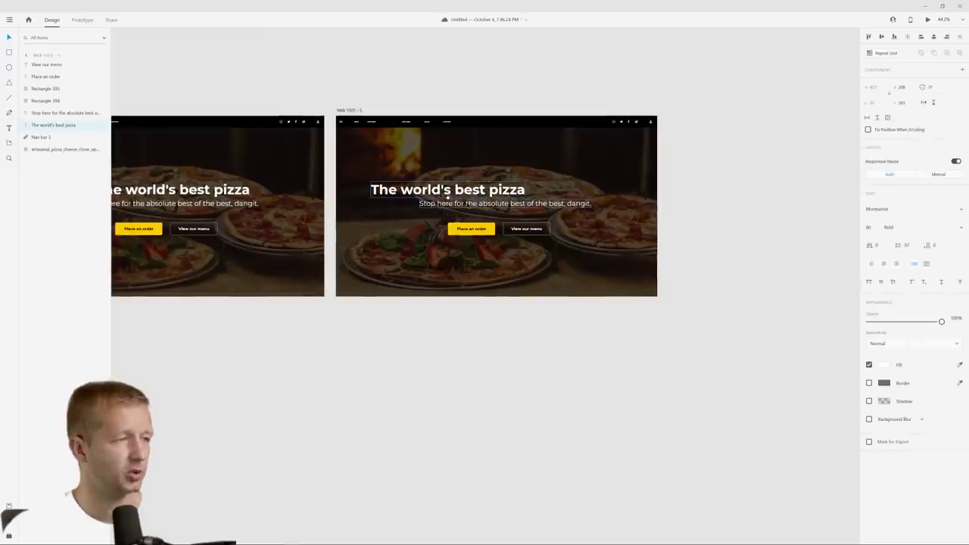
left_click_drag(505, 203, 456, 204)
Step: Group each button with its label and shift both buttons left
left_click(482, 229)
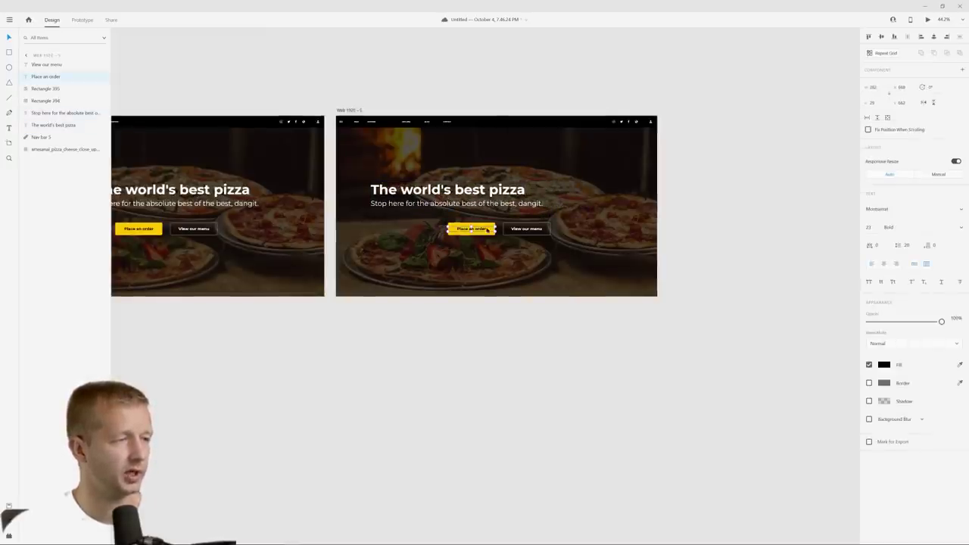
left_click(485, 230, "shift")
key("ctrl+g")
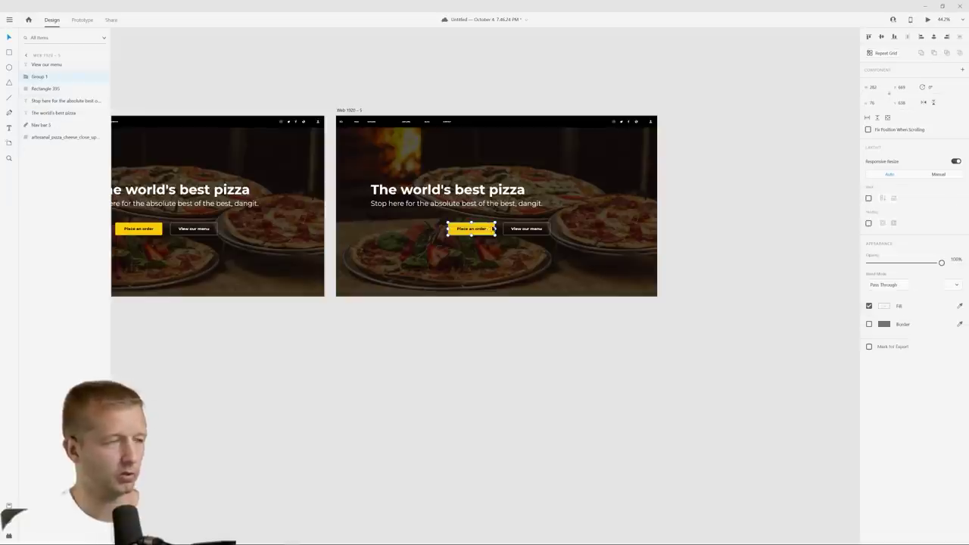
left_click(530, 229)
left_click(543, 225, "shift")
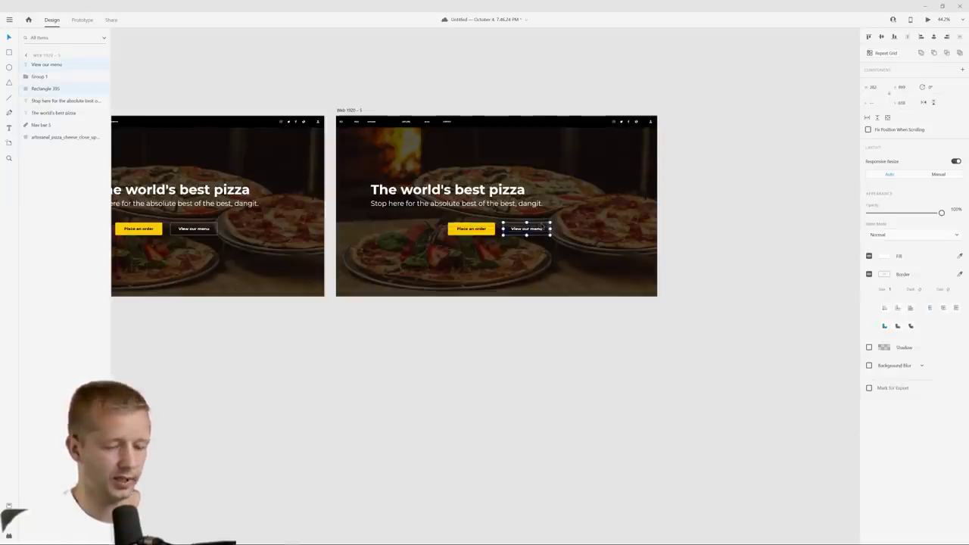
key("ctrl+g")
left_click(474, 228, "shift")
left_click_drag(474, 230, 394, 233)
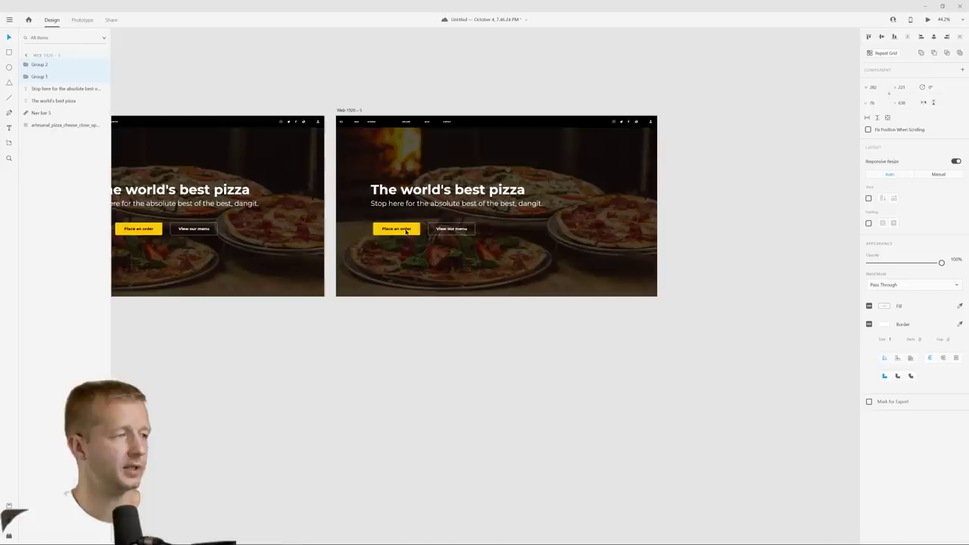
Step: Replace the background photos with pizza.png dragged from the desktop, including Web 1920 – 5
left_click(542, 234)
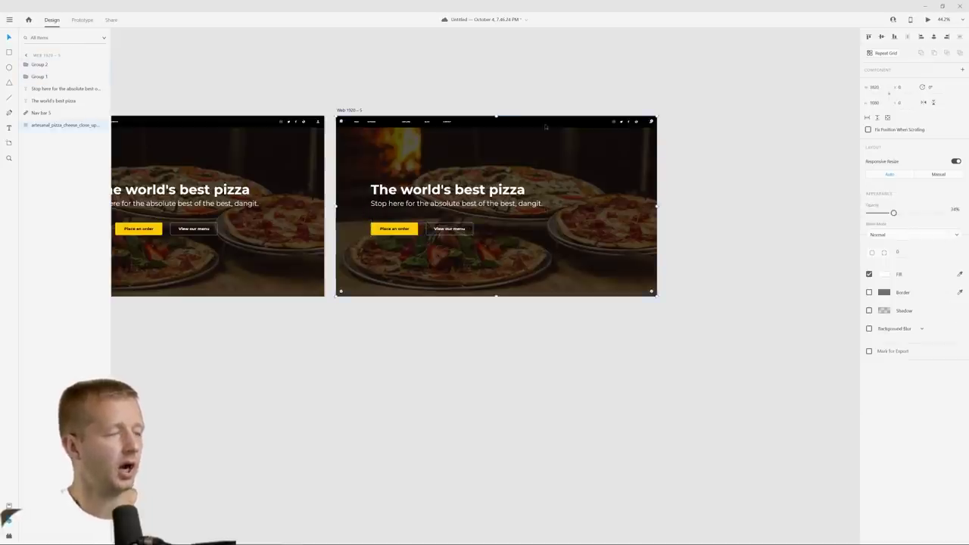
double_click(469, 6)
left_click_drag(15, 12, 499, 202)
double_click(504, 50)
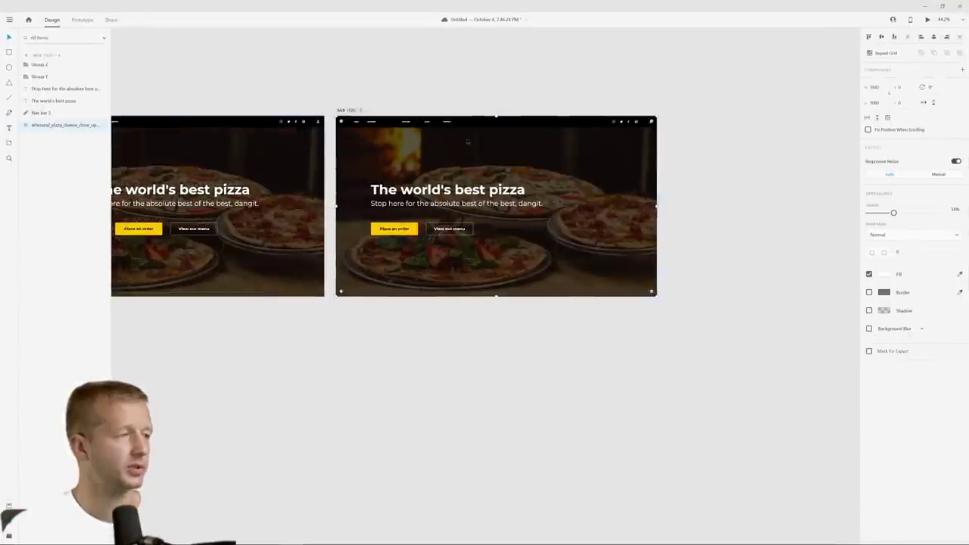
left_click(421, 75)
scroll(421, 76, "down", 2)
double_click(427, 5)
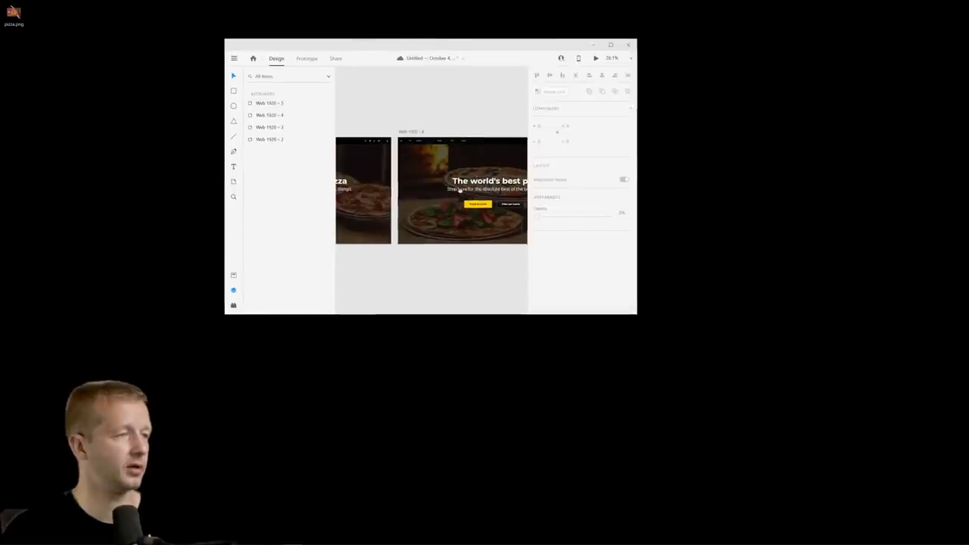
left_click_drag(14, 14, 509, 181)
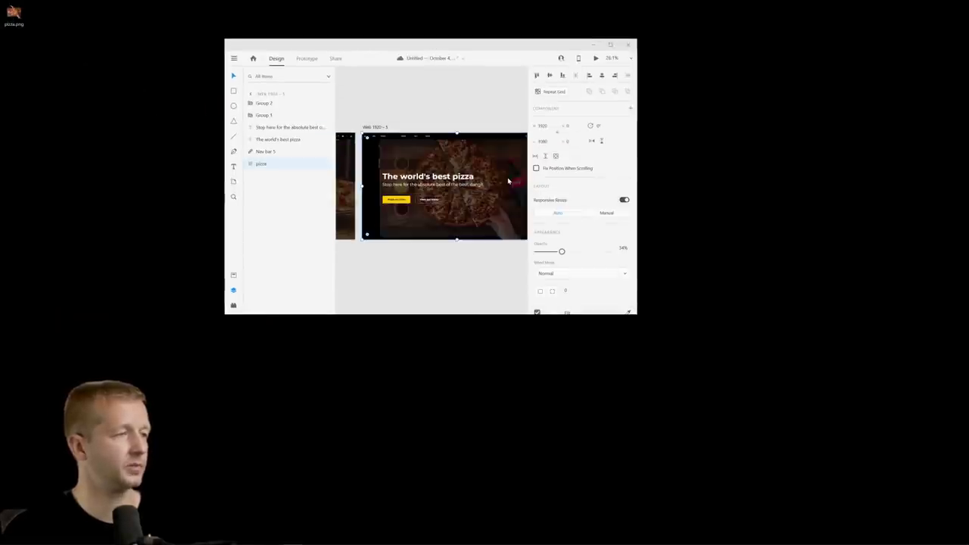
double_click(457, 47)
scroll(555, 192, "up", 5)
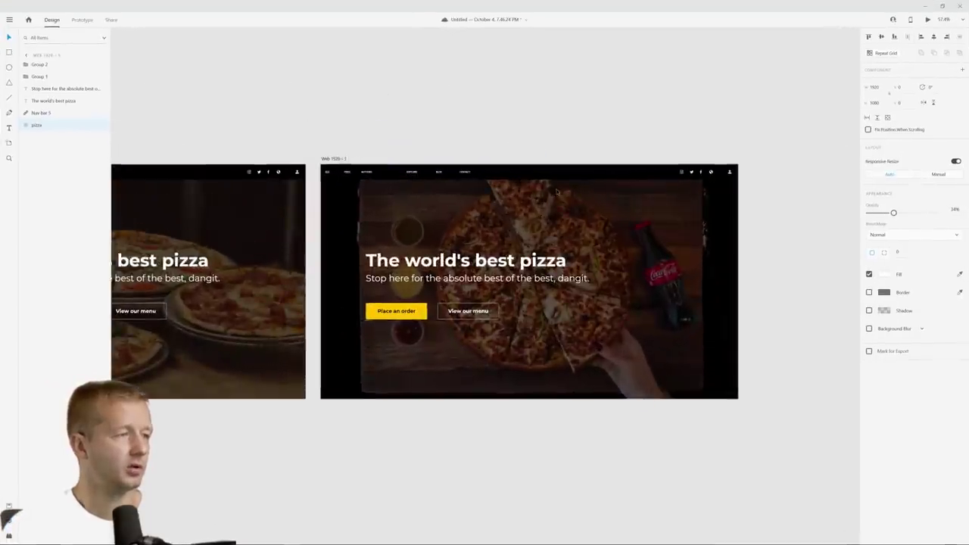
Step: Set the pizza photo to 100% opacity, shrink it and place it on the right half
left_click_drag(893, 212, 942, 213)
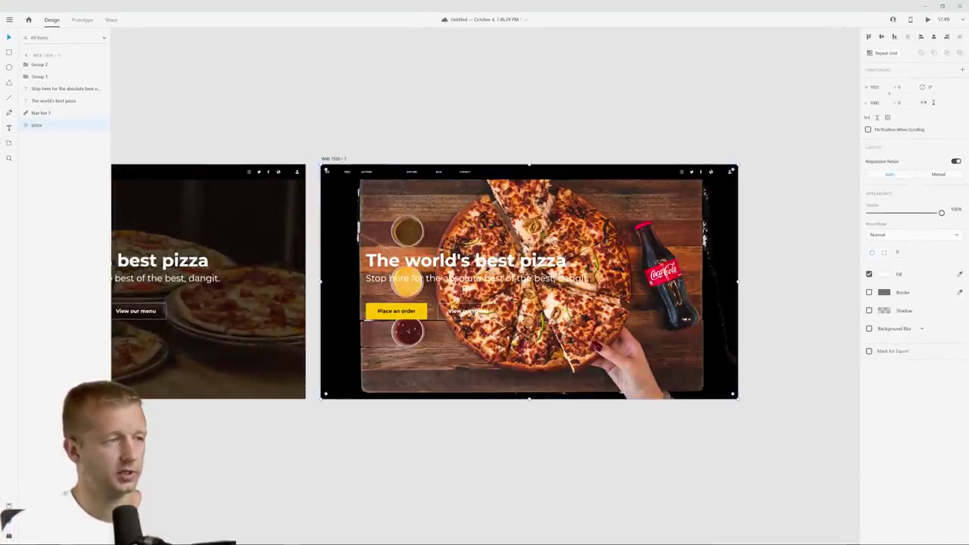
left_click_drag(417, 216, 645, 228)
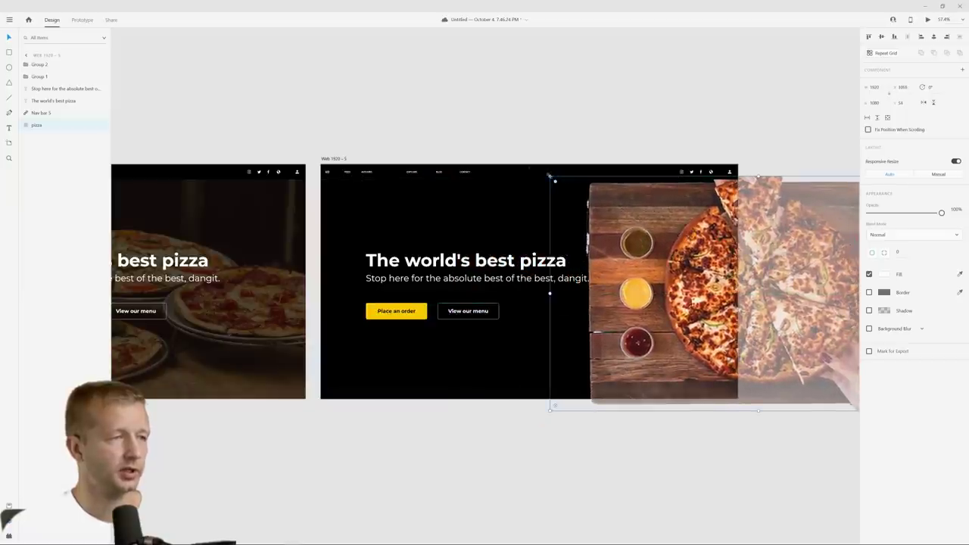
left_click_drag(549, 175, 590, 200)
left_click_drag(666, 250, 529, 225)
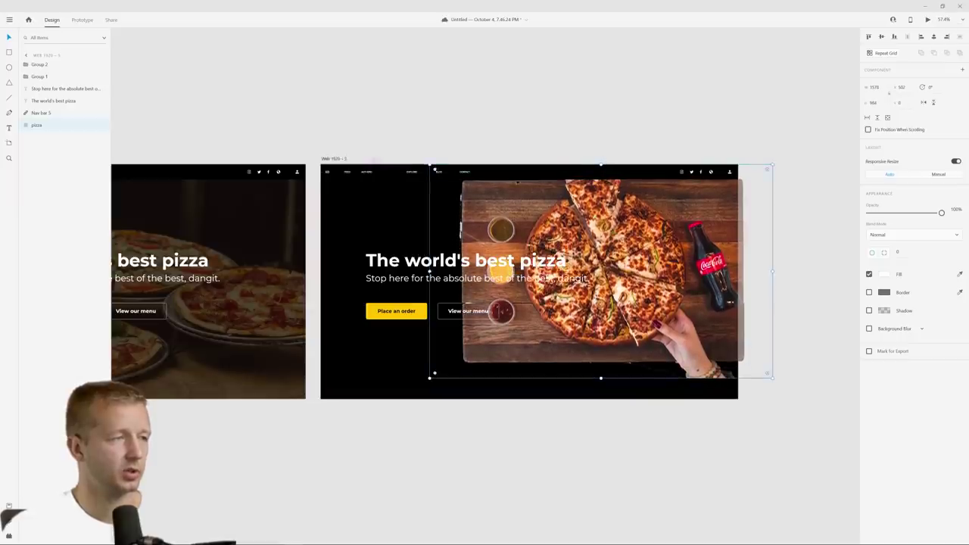
Step: Fill the Web 1920 – 5 artboard with light cream and nudge the pizza photo right
left_click(491, 170)
key("Escape")
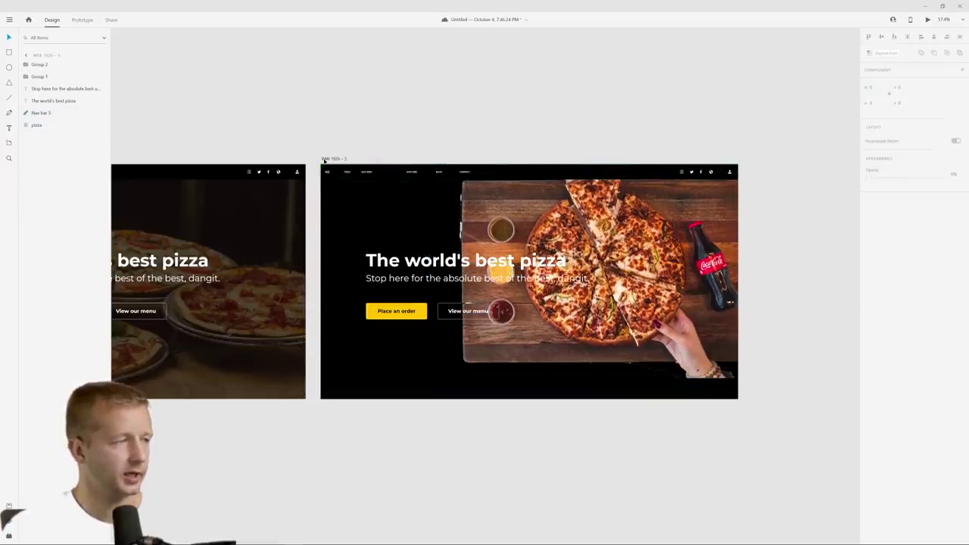
left_click(333, 159)
left_click(881, 239)
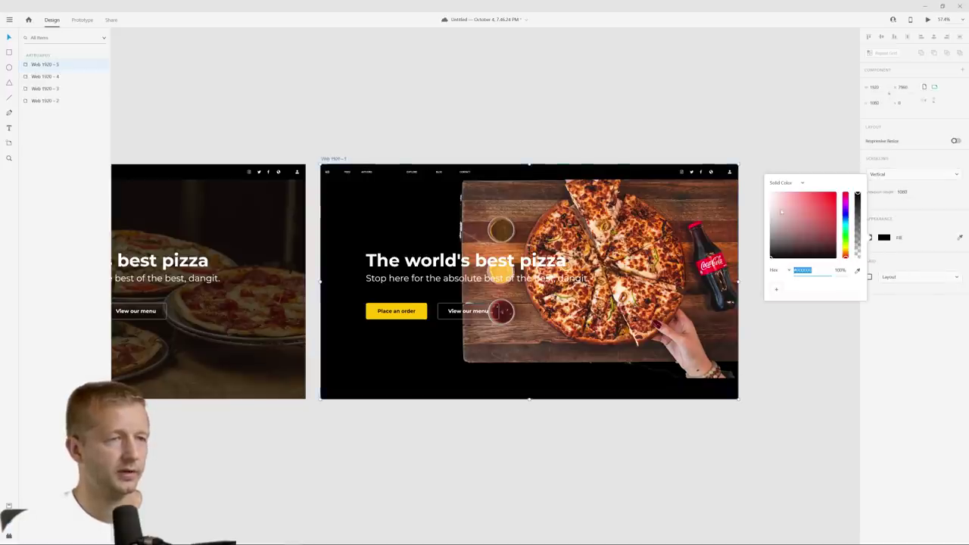
left_click_drag(782, 212, 758, 193)
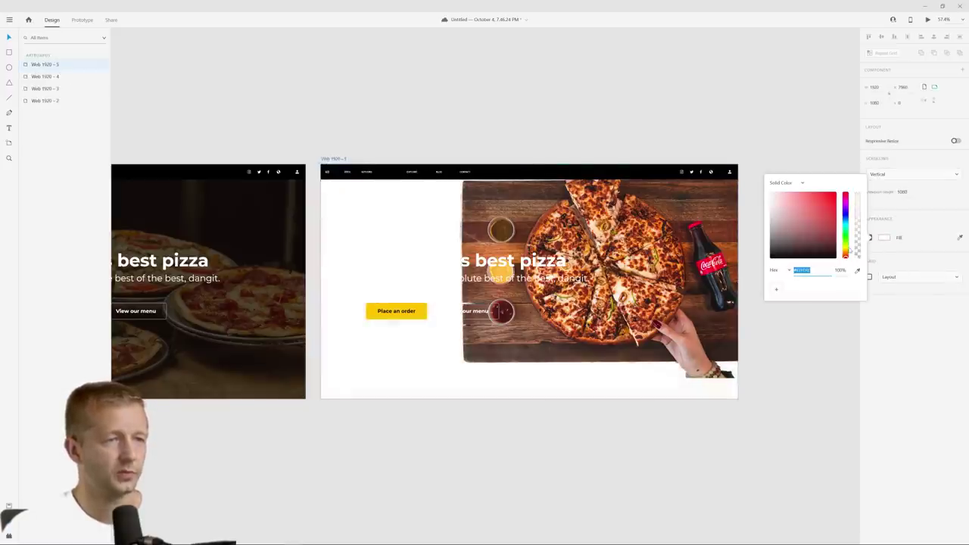
left_click_drag(849, 250, 846, 253)
left_click(776, 195)
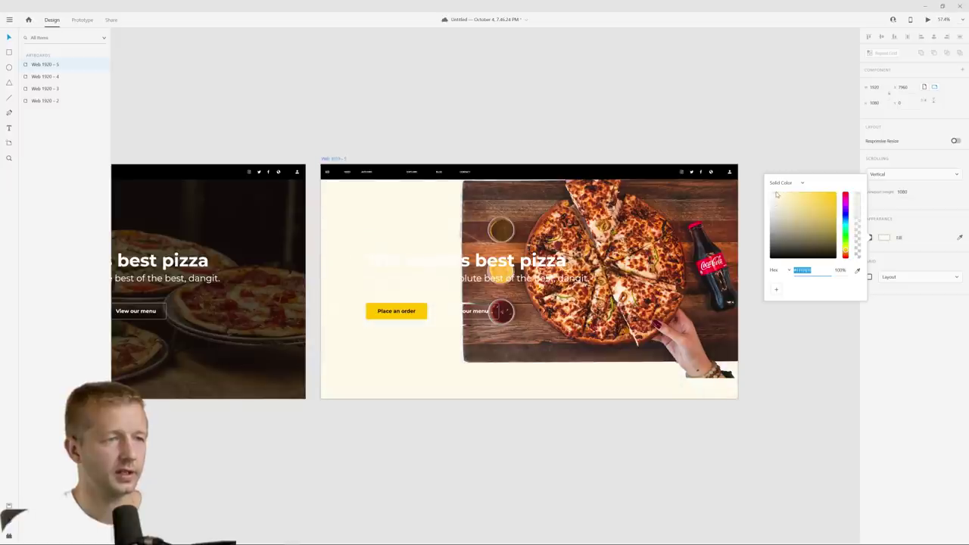
key("Escape")
left_click_drag(505, 201, 517, 205)
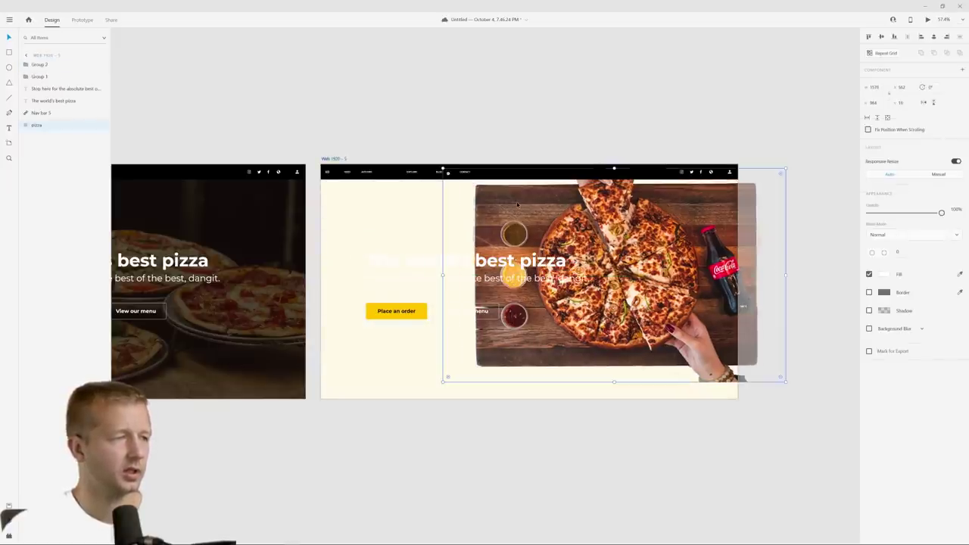
left_click(388, 175)
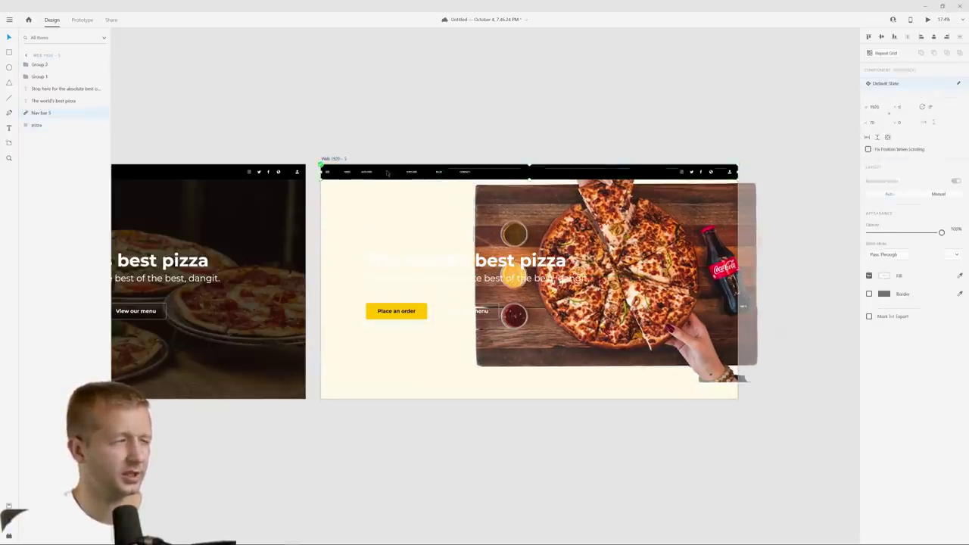
double_click(388, 176)
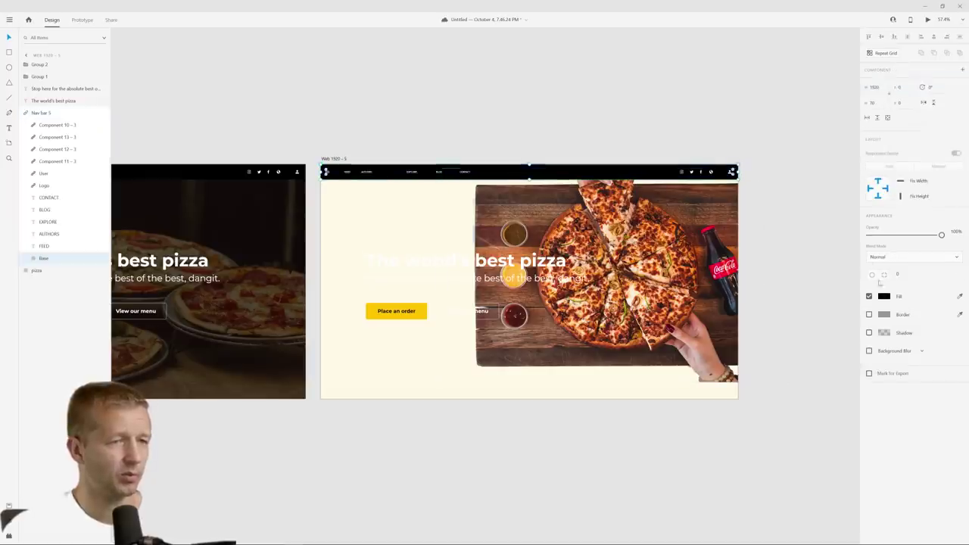
Step: Remove the black background fill from Nav bar 5's Base
left_click(869, 296)
left_click(489, 117)
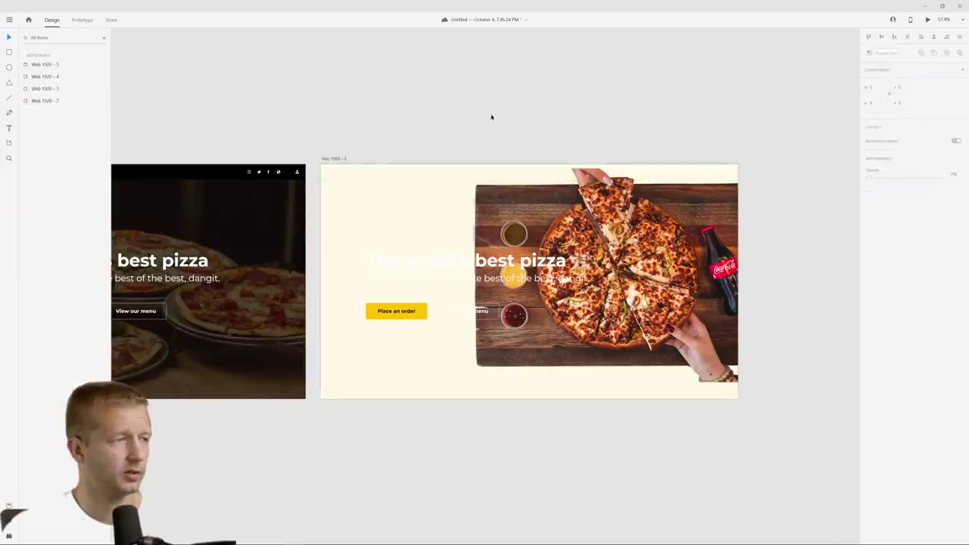
left_click(347, 175)
left_click(885, 276)
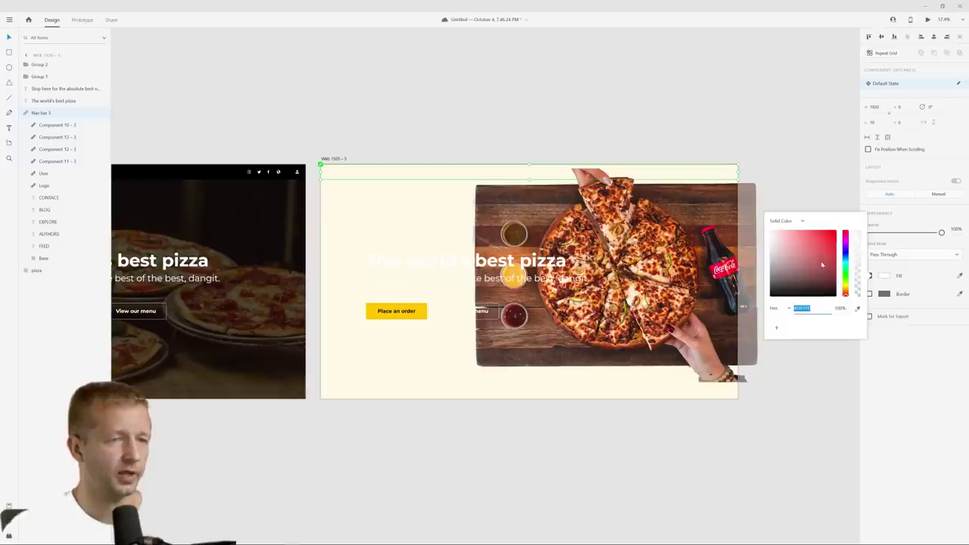
left_click(409, 92)
Step: Enlarge the pizza photo slightly and move it lower and to the right
left_click_drag(606, 273, 646, 269)
left_click_drag(826, 378, 828, 409)
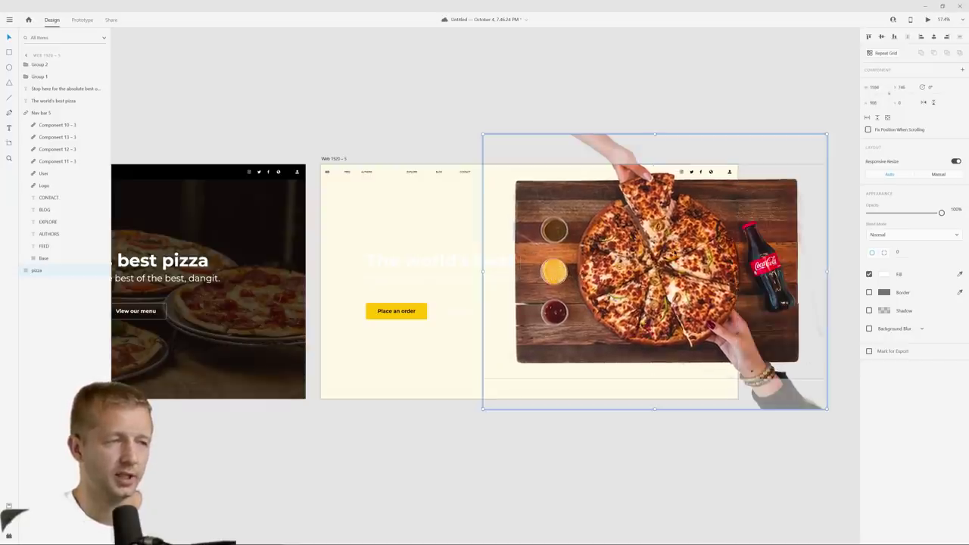
left_click_drag(651, 242, 655, 257)
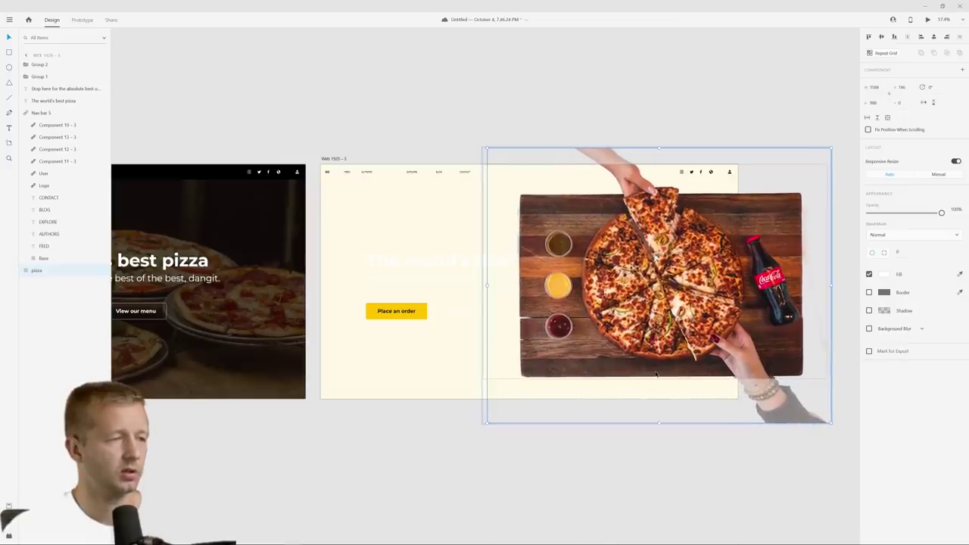
left_click_drag(656, 374, 656, 374)
left_click(491, 263)
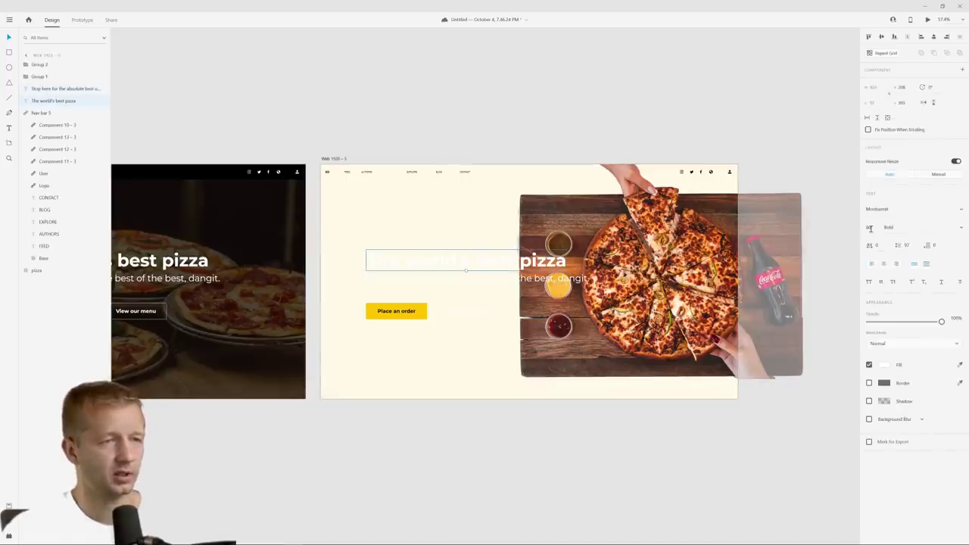
Step: Add the heading 'The world's best pizza' in black (#000), wrapped onto two lines
key("ctrl+shift+comma")
key("ctrl+shift+comma")
key("ctrl+shift+comma")
key("ctrl+shift+comma")
key("ctrl+shift+comma")
key("ctrl+shift+comma")
key("Escape")
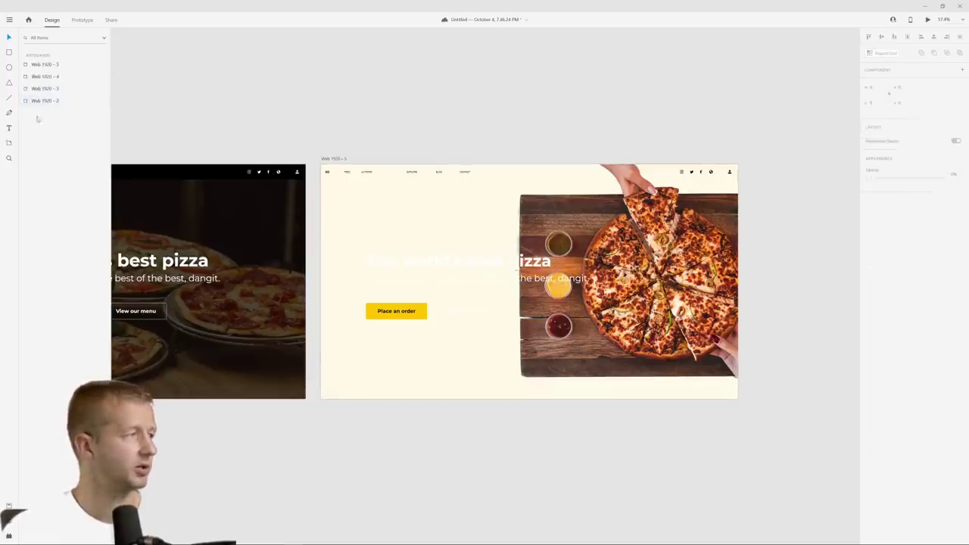
left_click_drag(349, 205, 502, 247)
type("The world's best pizza")
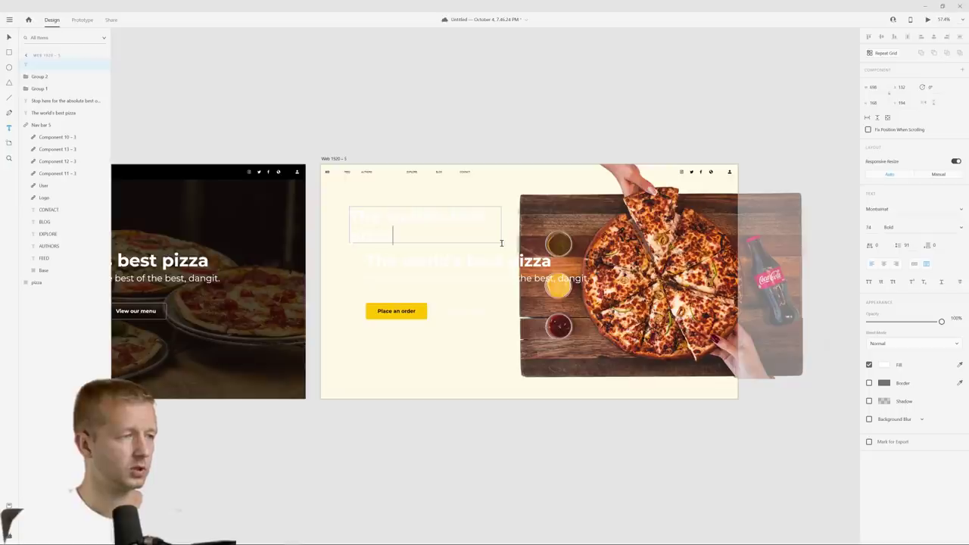
key("Escape")
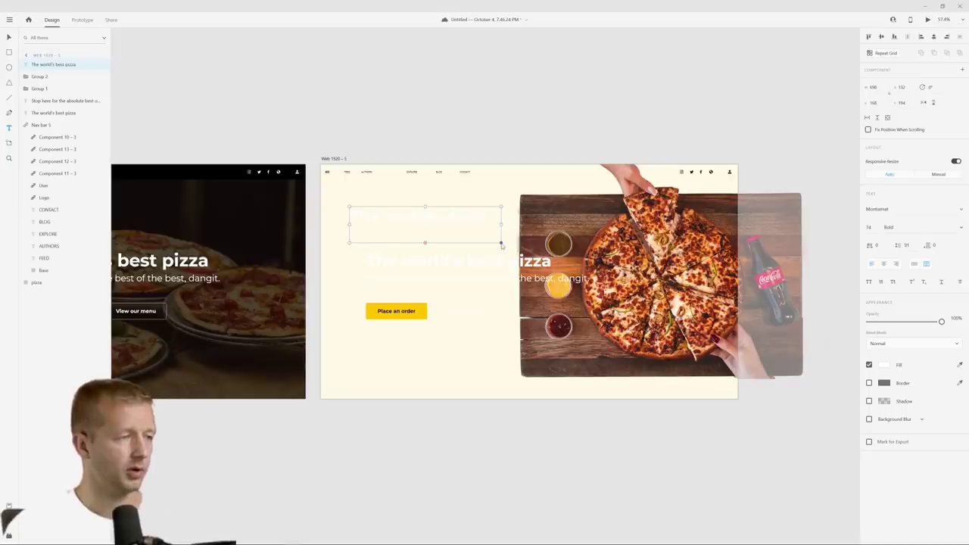
left_click(885, 365)
type("000")
key("Return")
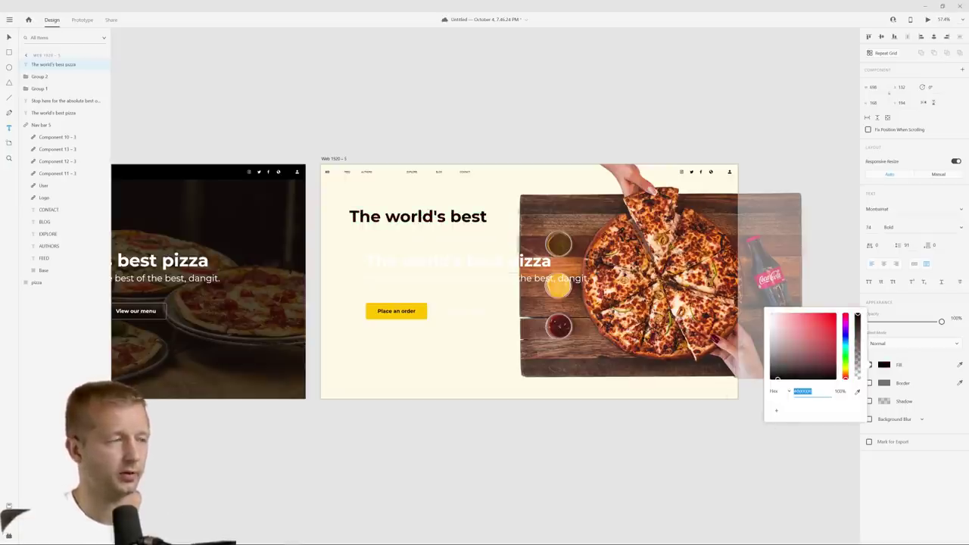
left_click(422, 237)
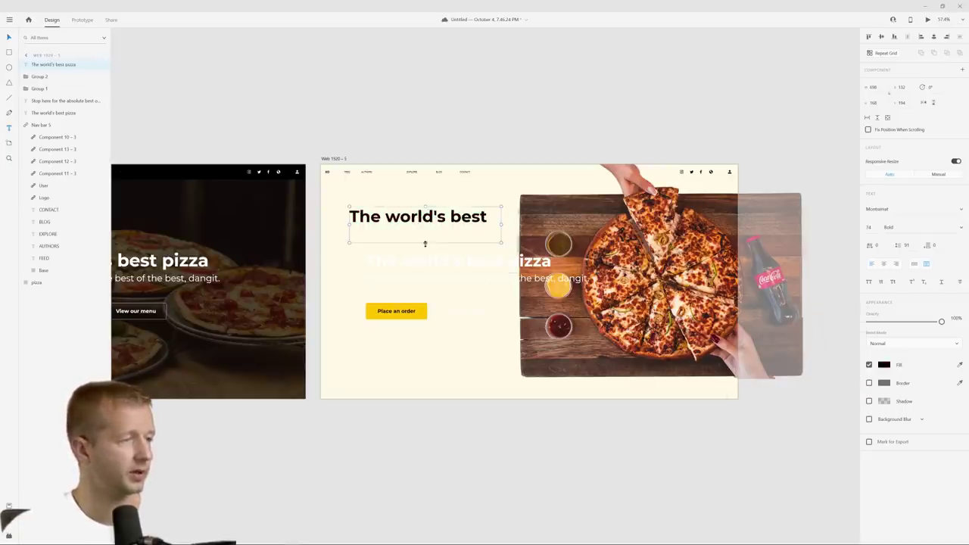
left_click_drag(425, 243, 426, 251)
Step: Replace the old subtitle with a pasted, smaller subtitle in Regular weight
left_click(438, 261)
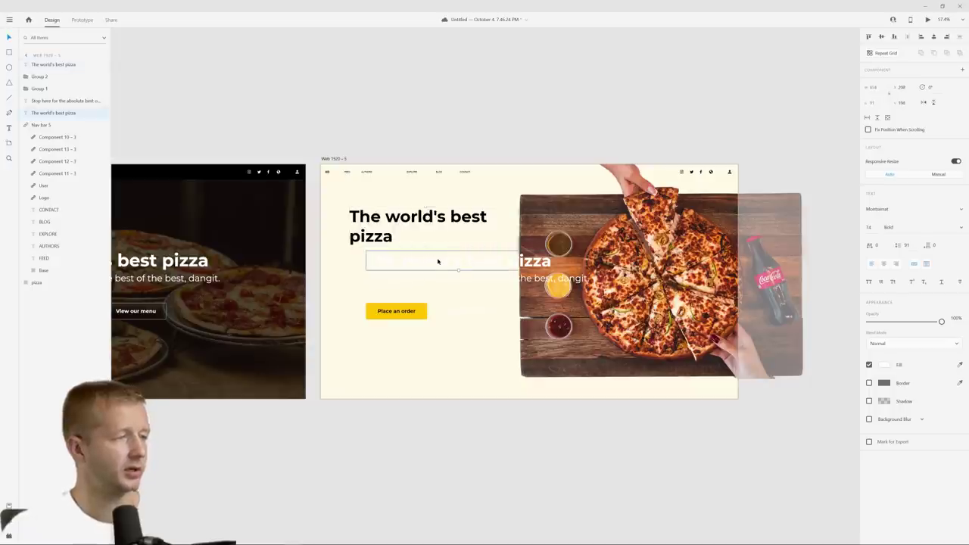
left_click(415, 277)
double_click(415, 278)
key("ctrl+c")
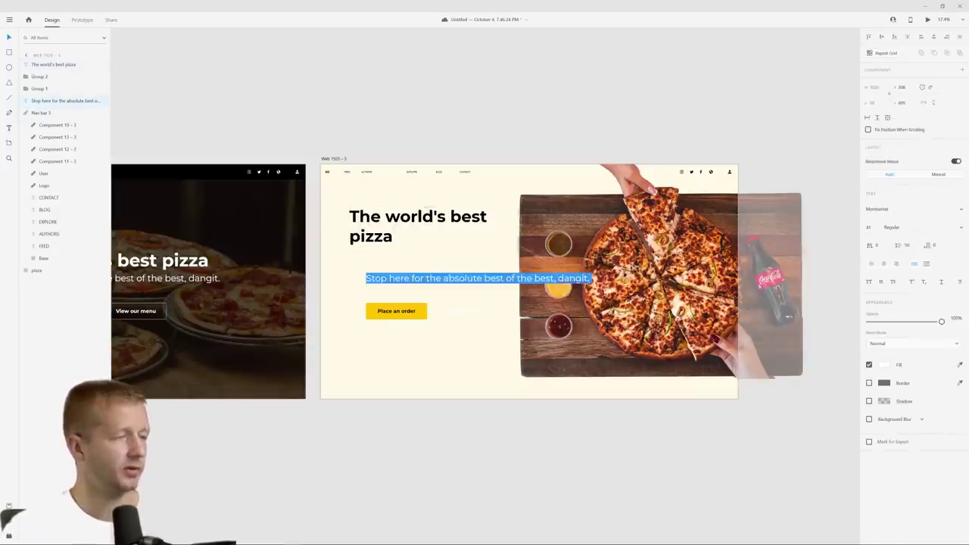
key("BackSpace")
key("Escape")
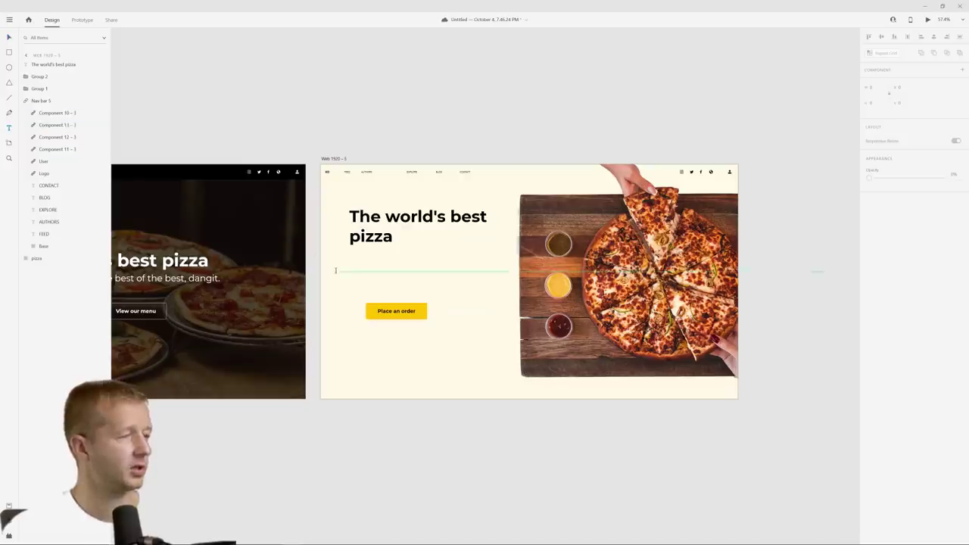
left_click_drag(349, 255, 487, 288)
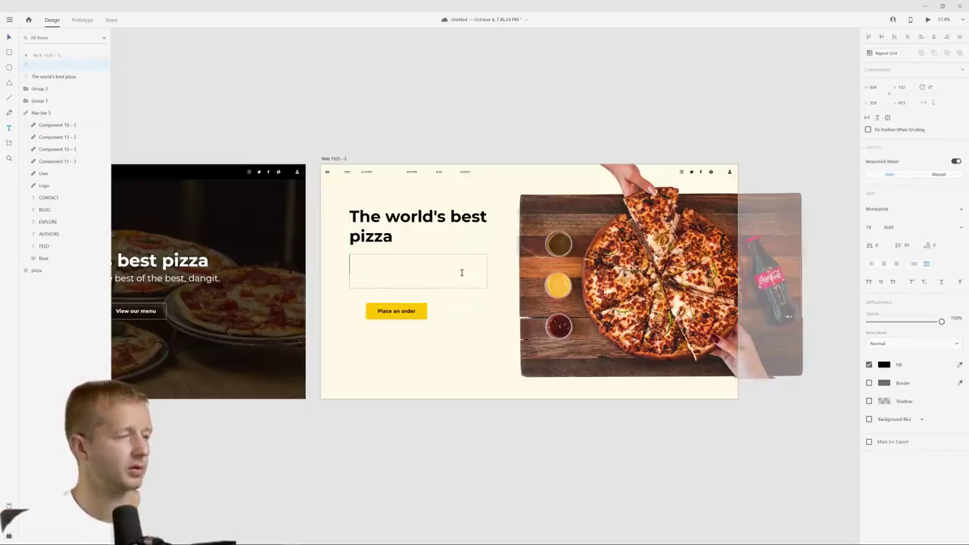
key("ctrl+v")
left_click(871, 227)
key("shift+Down")
key("shift+Down")
key("shift+Down")
key("shift+Down")
key("shift+Down")
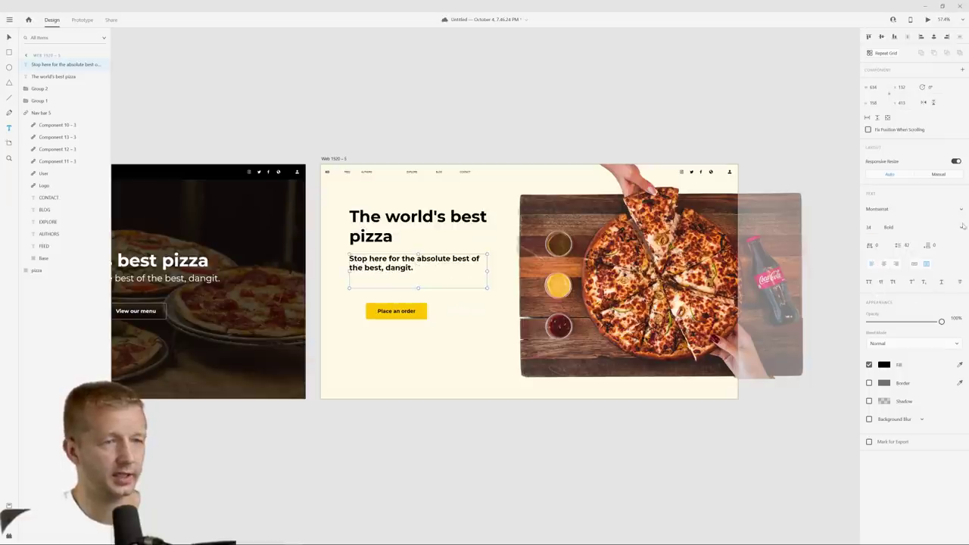
left_click(960, 228)
left_click(898, 134)
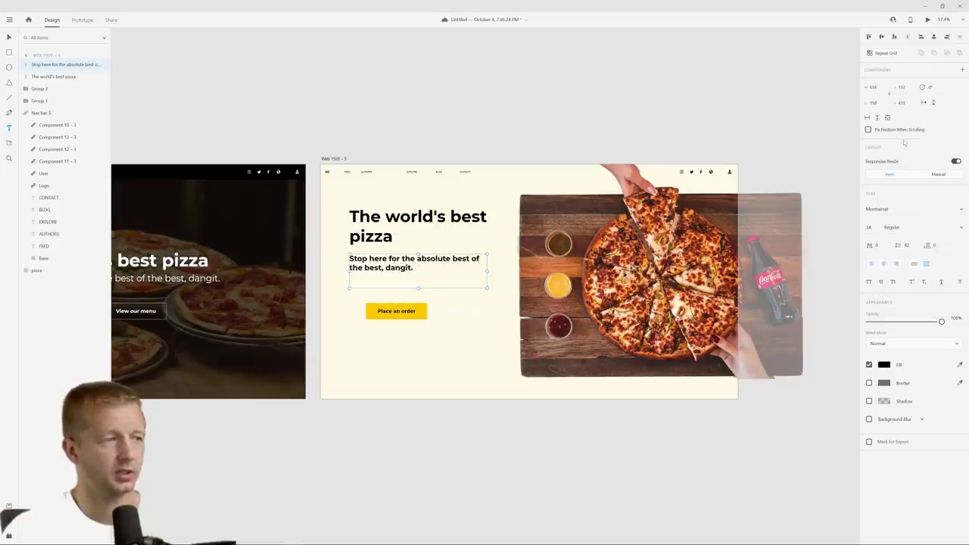
Step: Stack heading, subtitle and Place an order, with the empty second button beside it
left_click_drag(364, 267, 371, 290)
left_click_drag(371, 242, 371, 265)
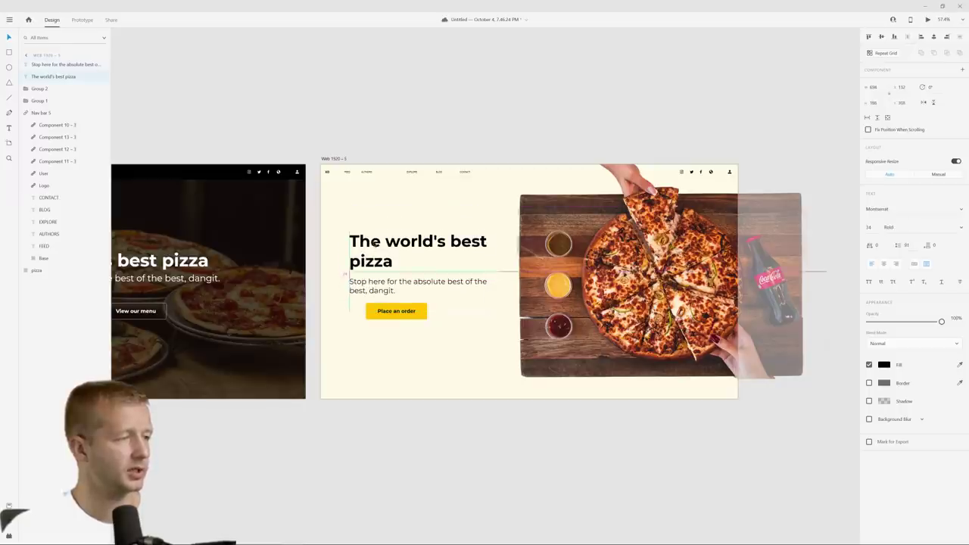
left_click_drag(402, 311, 385, 320)
left_click(464, 311)
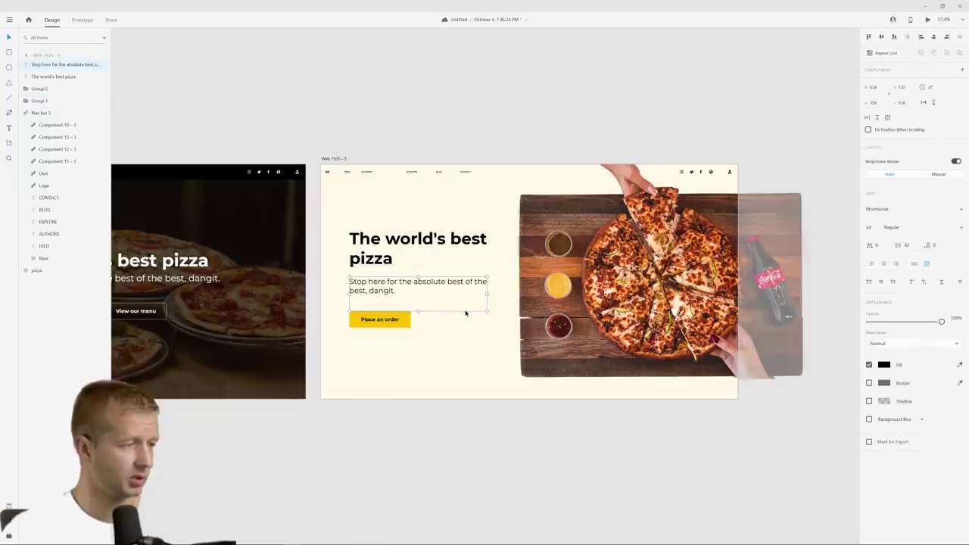
left_click_drag(493, 311, 450, 322)
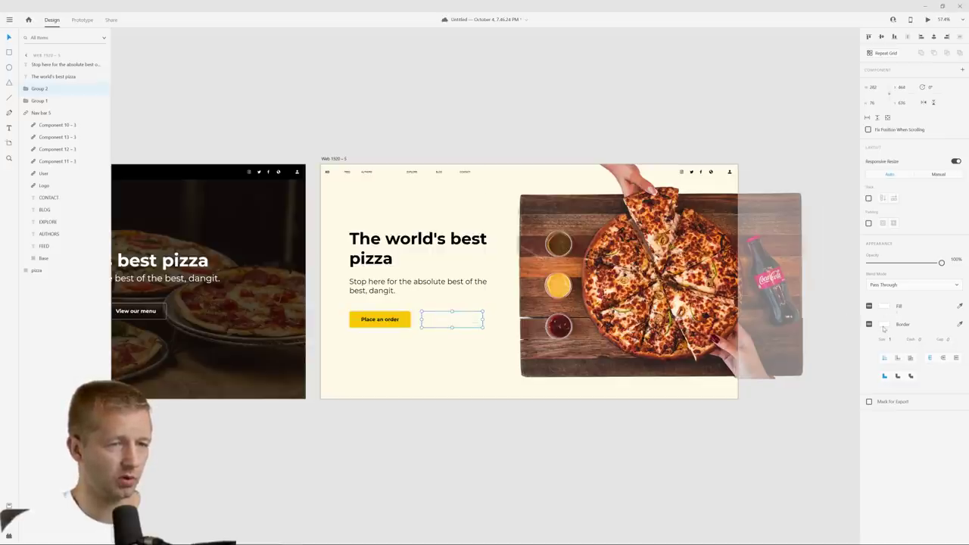
Step: Make the View our menu button label black
double_click(450, 321)
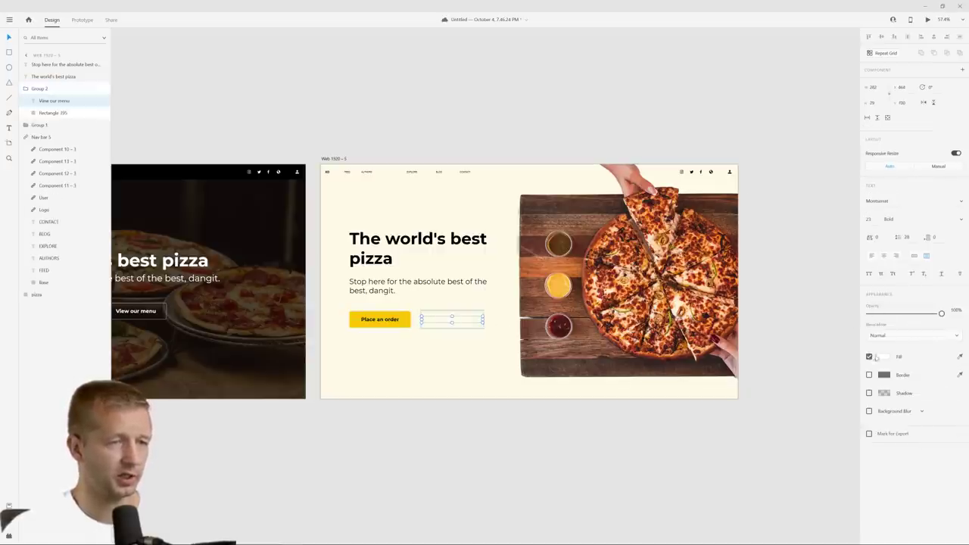
left_click(878, 357)
left_click(772, 370)
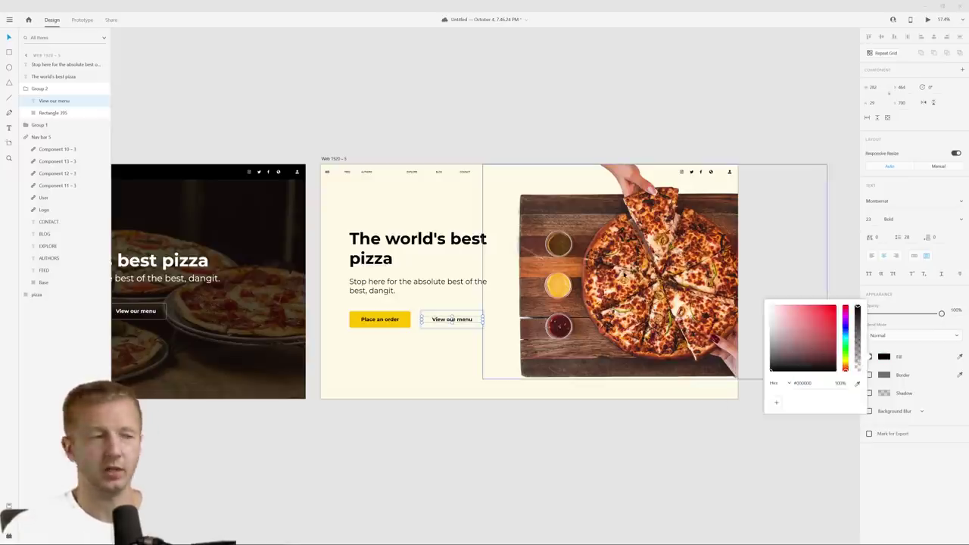
key("Escape")
Step: Give the button's Rectangle 395 a white fill and remove its border
left_click(460, 312)
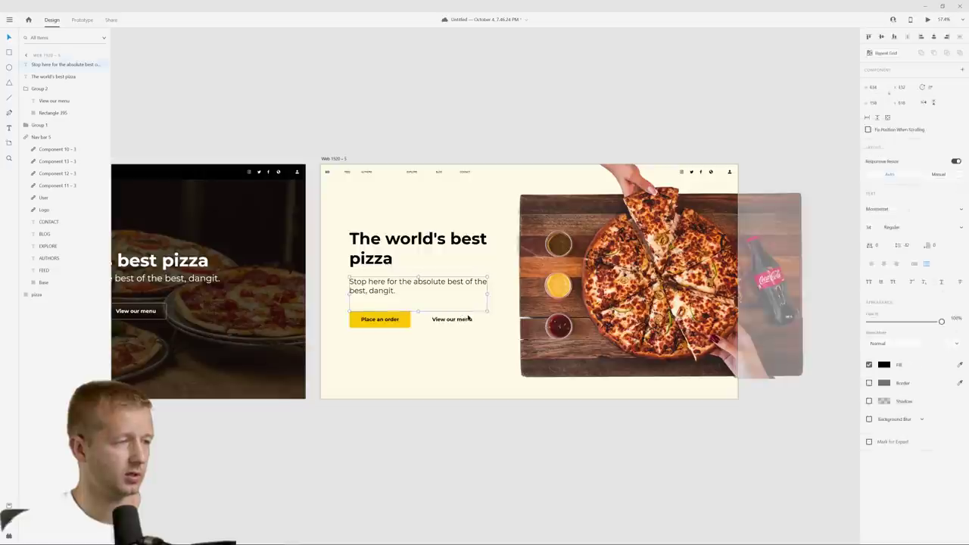
left_click(467, 321)
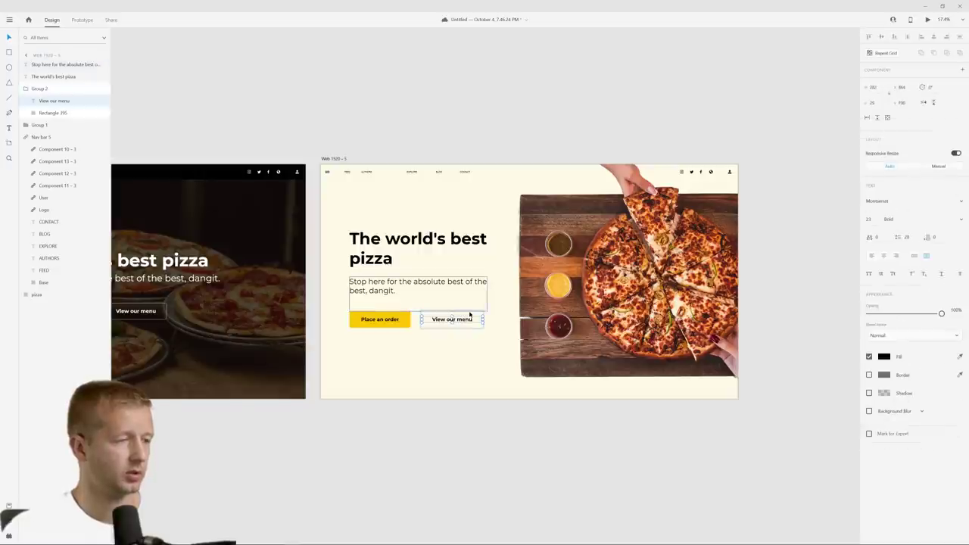
left_click(69, 113)
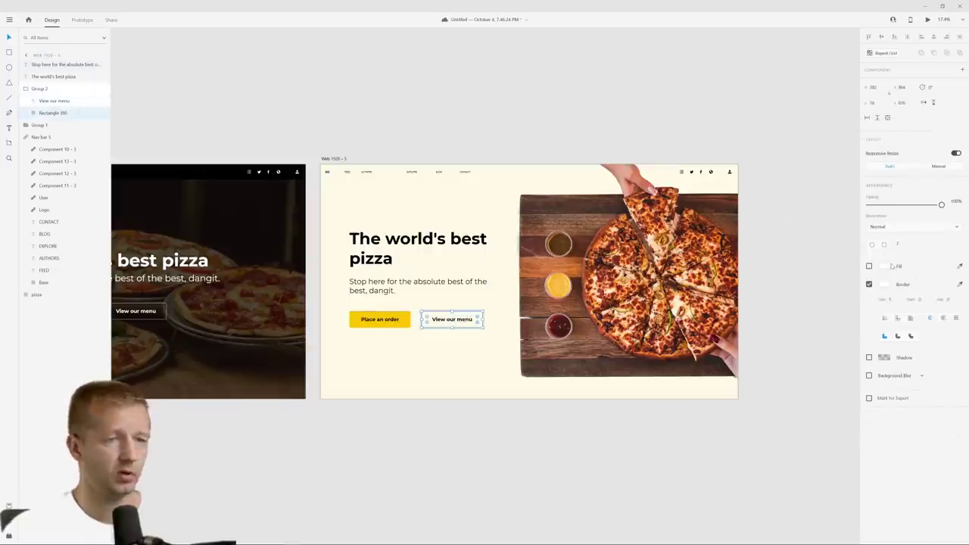
left_click(868, 266)
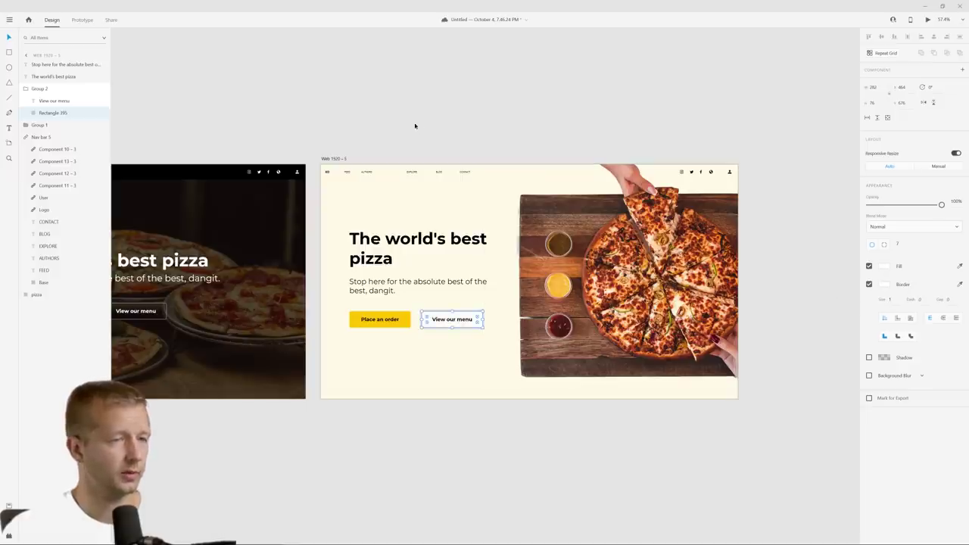
left_click(869, 284)
left_click(449, 93)
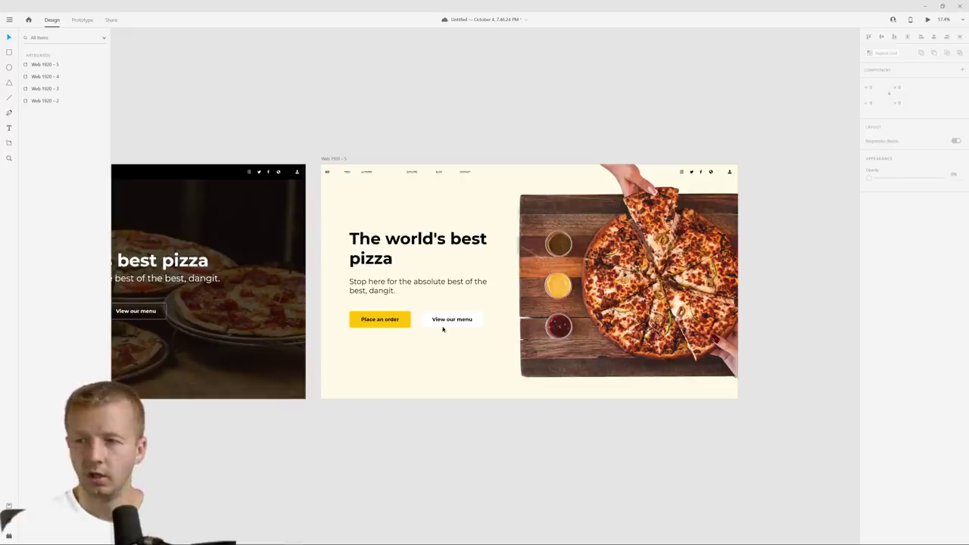
Step: Change the Web 1920 – 5 artboard background to a slightly richer cream
left_click(339, 160)
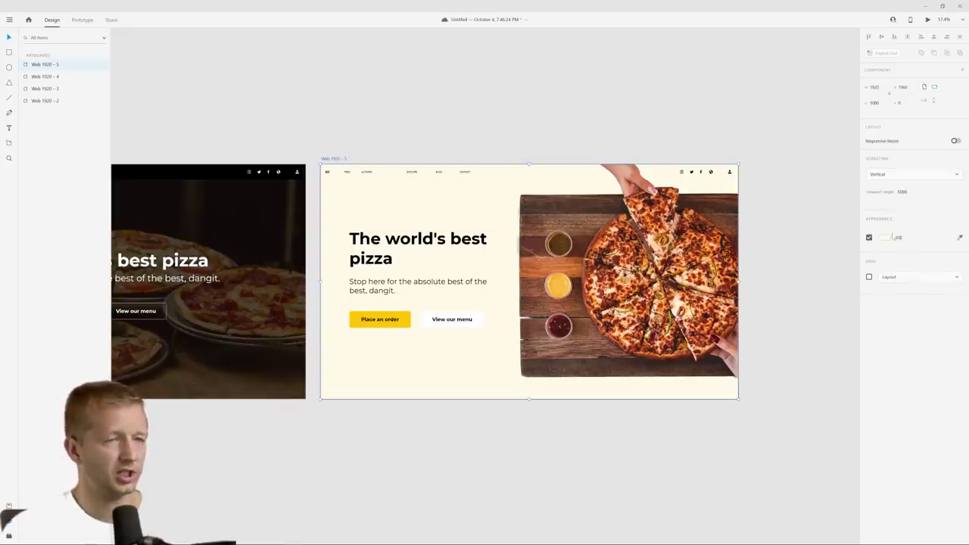
left_click(885, 238)
left_click(778, 197)
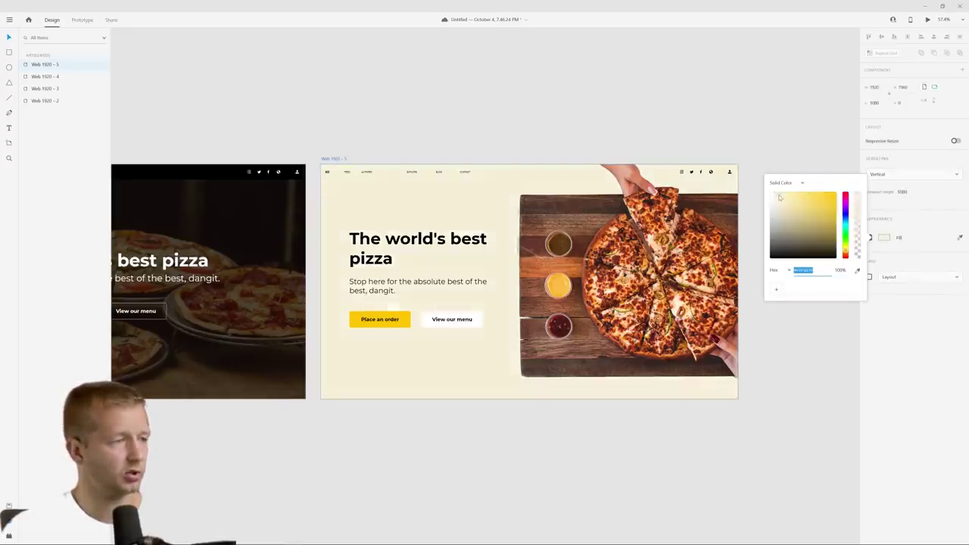
left_click(556, 109)
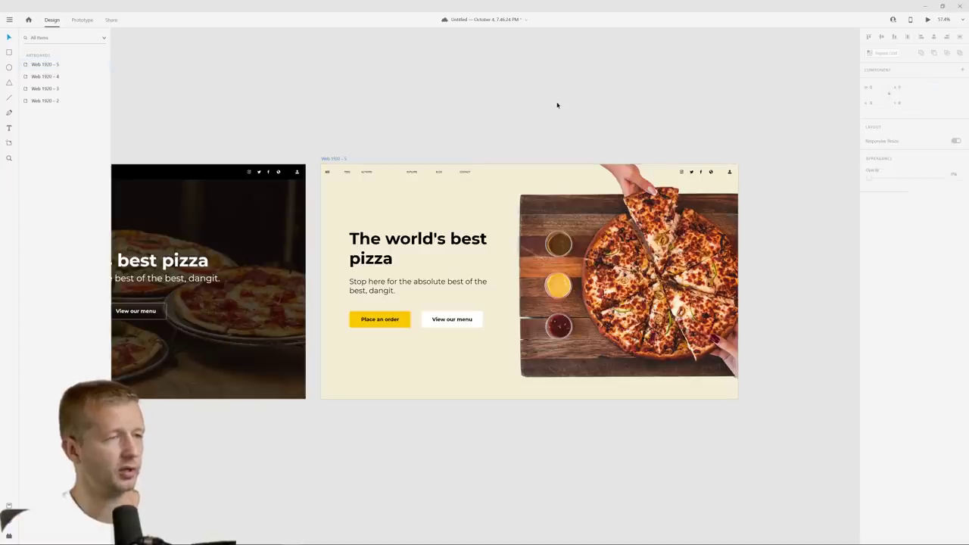
Step: Shrink the pizza photo, shift it about 30 px left, and nudge the subtitle up
left_click_drag(591, 136, 590, 106)
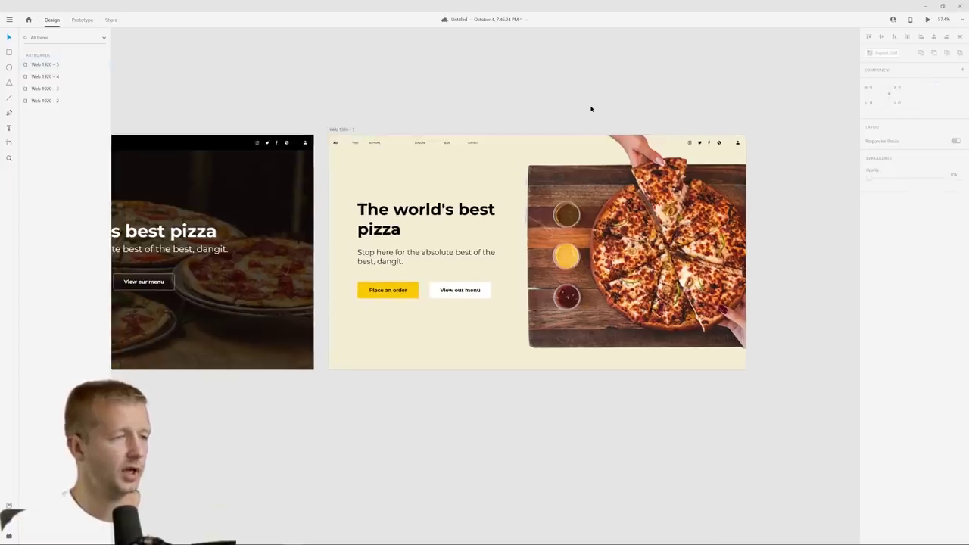
scroll(540, 215, "up", 5)
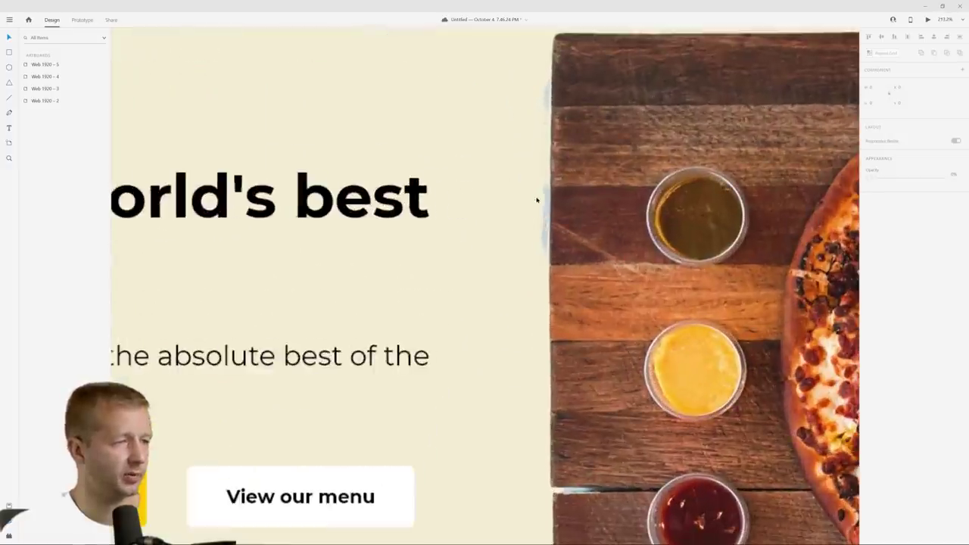
scroll(648, 262, "down", 1)
scroll(648, 261, "down", 4)
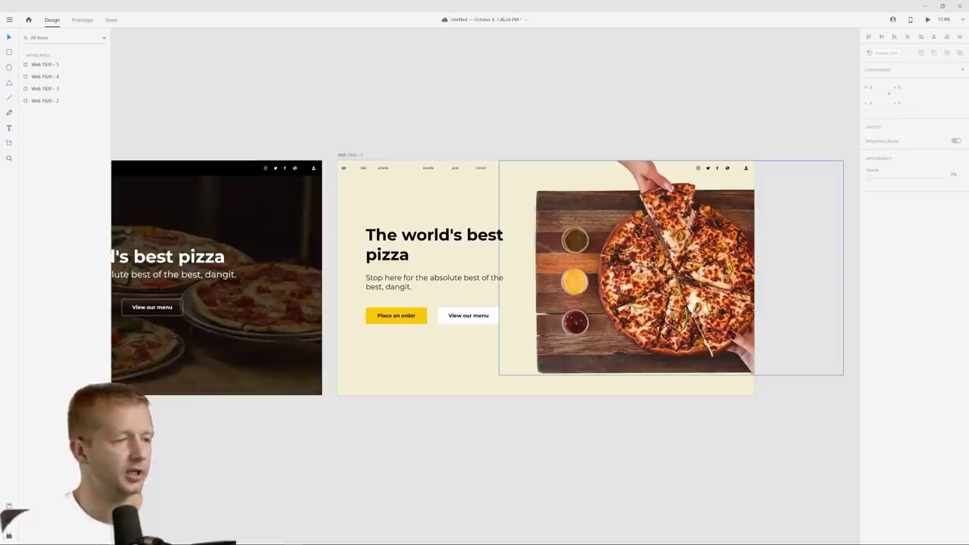
left_click(644, 272)
key("Escape")
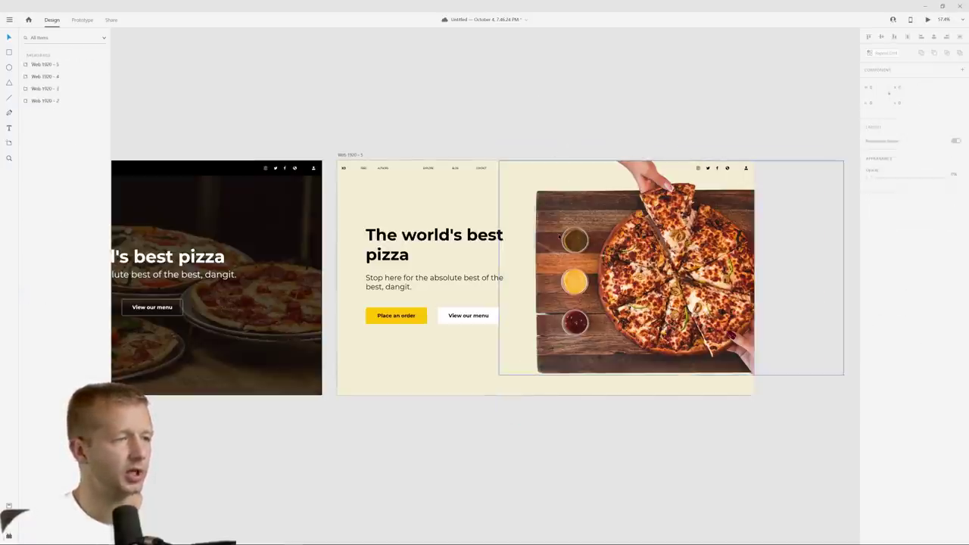
left_click_drag(498, 376, 522, 355)
left_click_drag(621, 292, 598, 290)
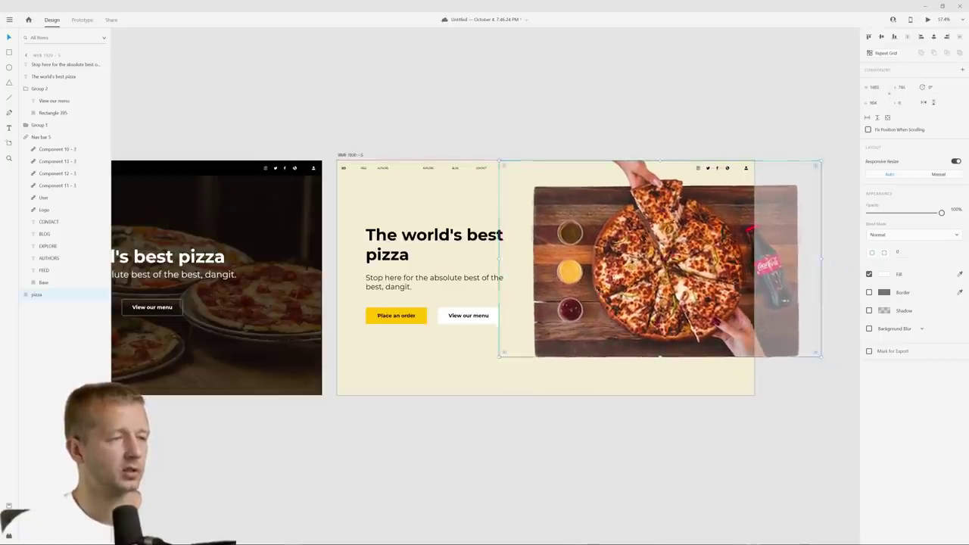
left_click(580, 126)
left_click_drag(400, 283, 399, 278)
left_click(478, 362)
Step: Undo the last pizza photo change, then check the background photo and heading on the artboards
scroll(463, 356, "right", 2)
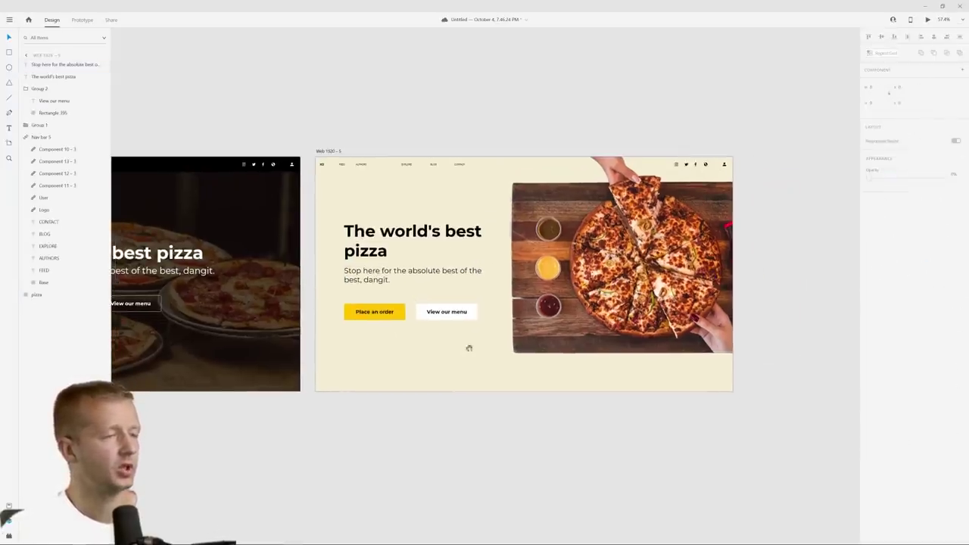
left_click(446, 278)
key("ctrl+z")
key("ctrl+z")
key("ctrl+z")
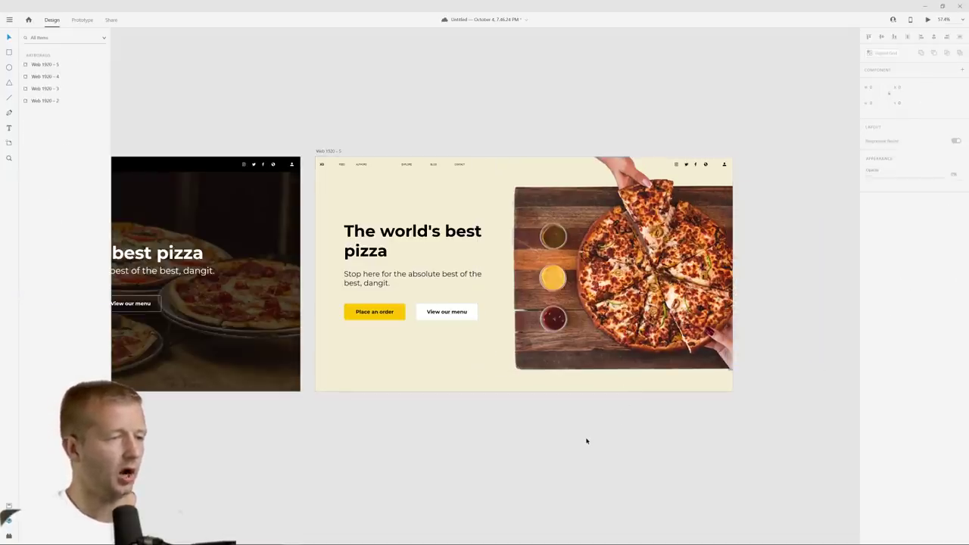
scroll(522, 363, "left", 5)
scroll(522, 364, "down", 2)
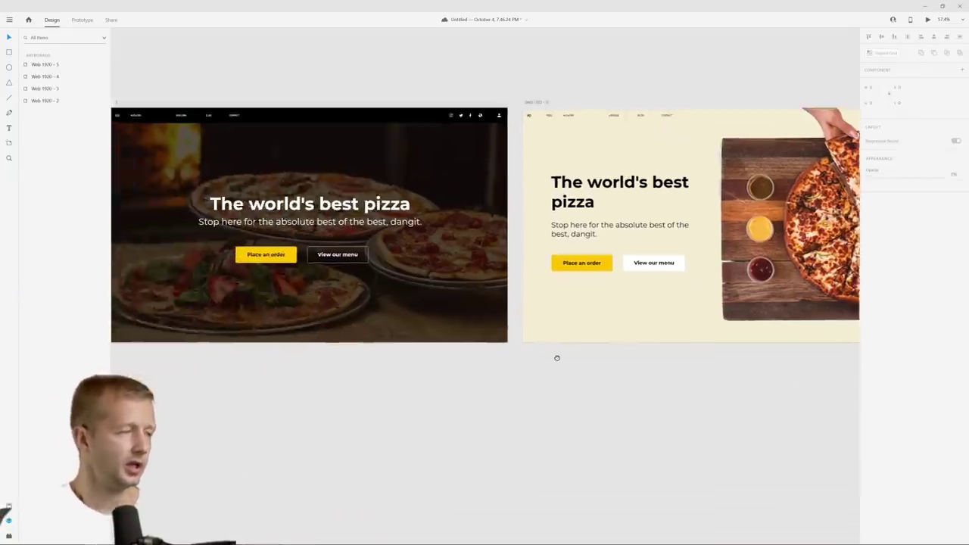
scroll(276, 150, "left", 5)
scroll(276, 151, "up", 1)
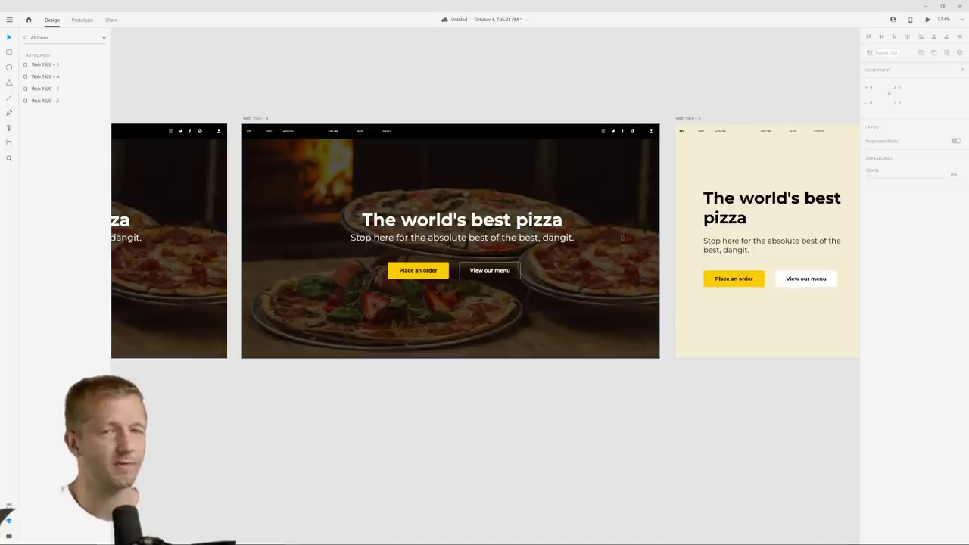
left_click(606, 316)
scroll(558, 396, "right", 10)
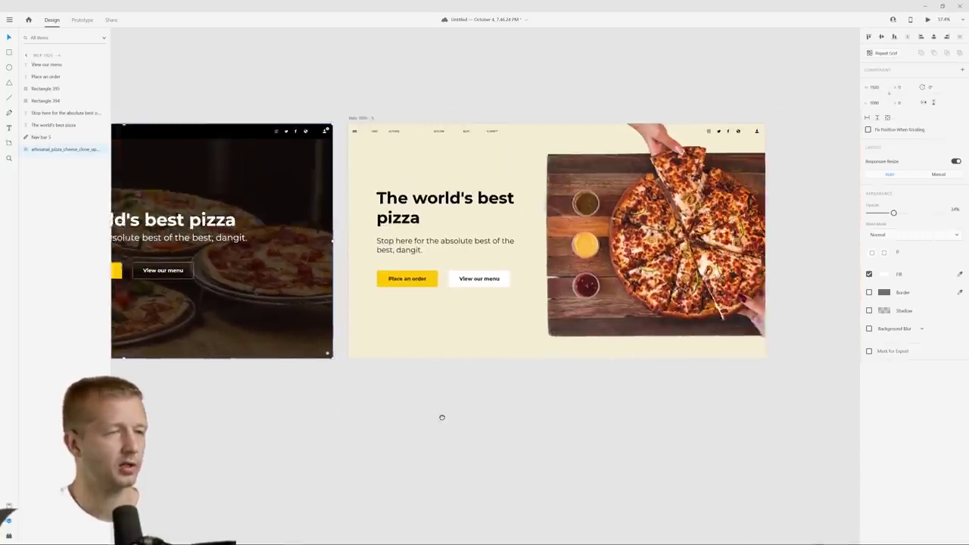
left_click(521, 84)
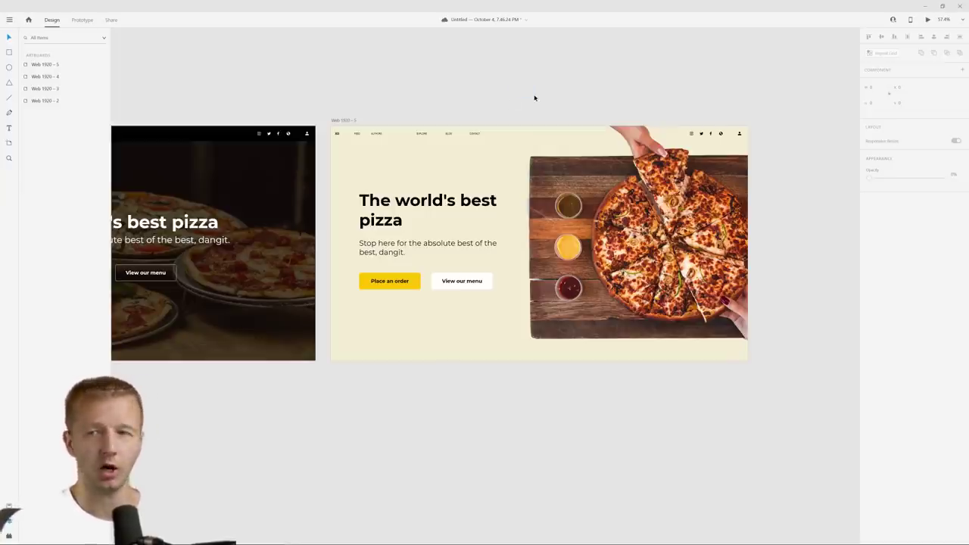
left_click(416, 200)
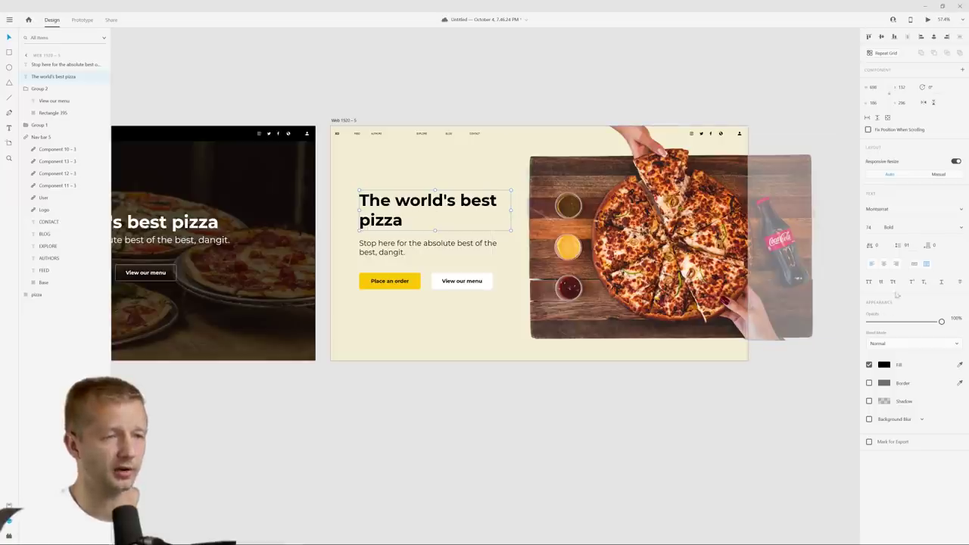
left_click(396, 69)
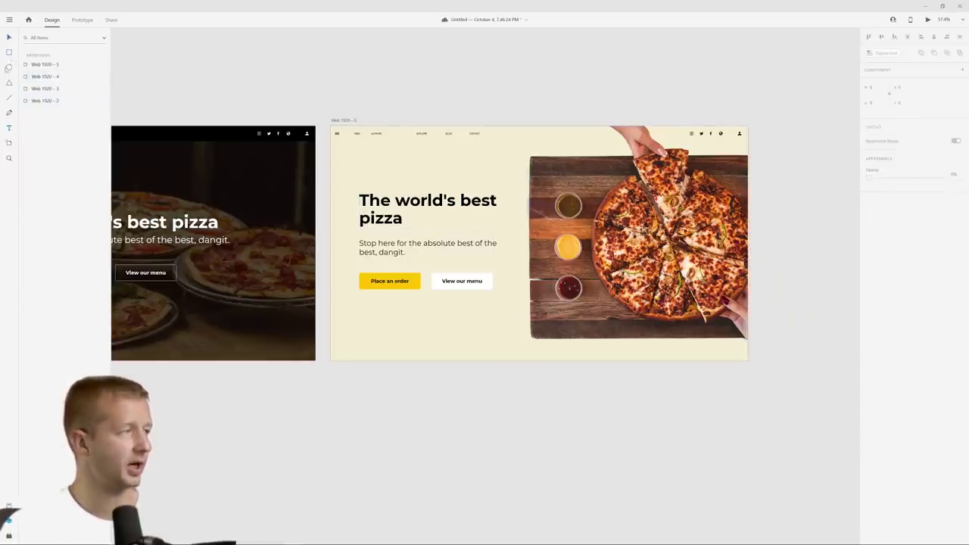
Step: Draw a small black dot with no border above the heading
left_click(9, 68)
scroll(342, 179, "up", 5)
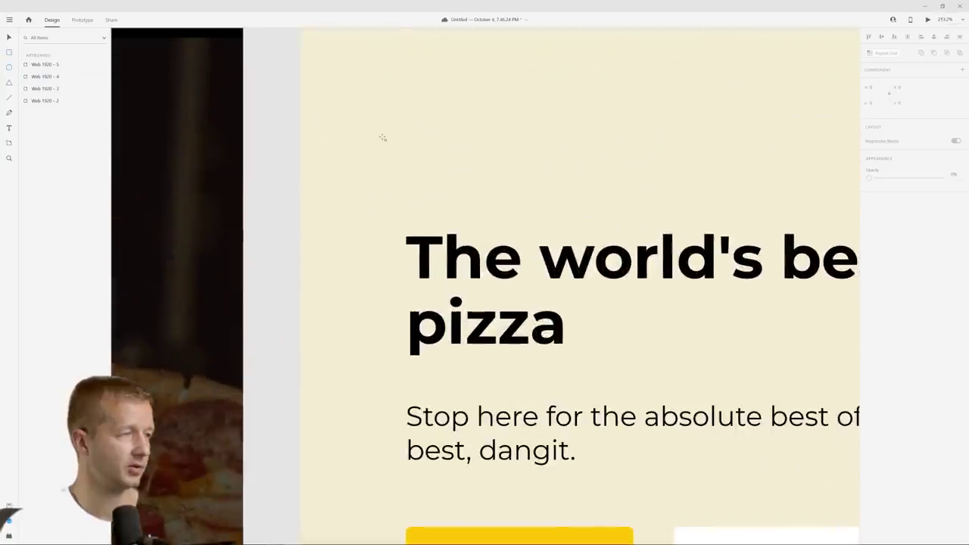
left_click(382, 137)
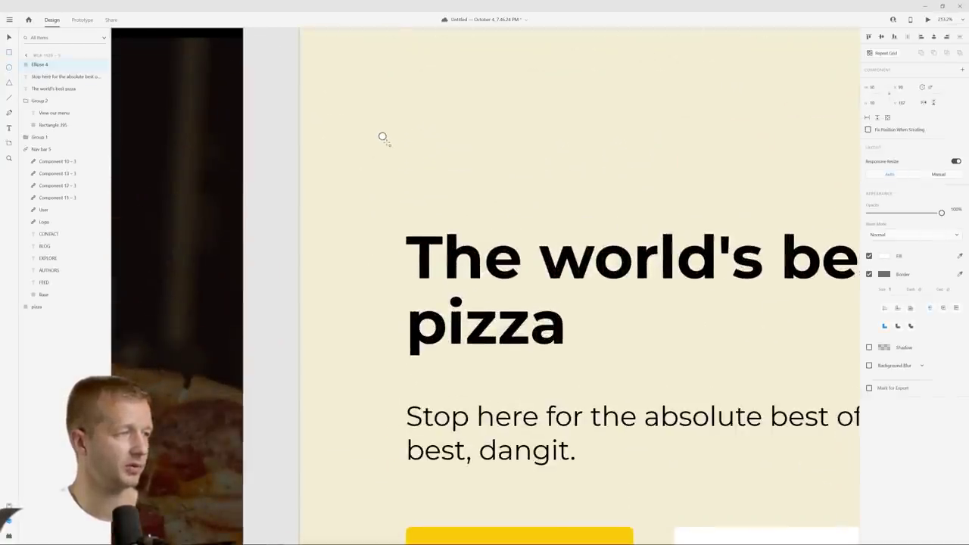
left_click(869, 274)
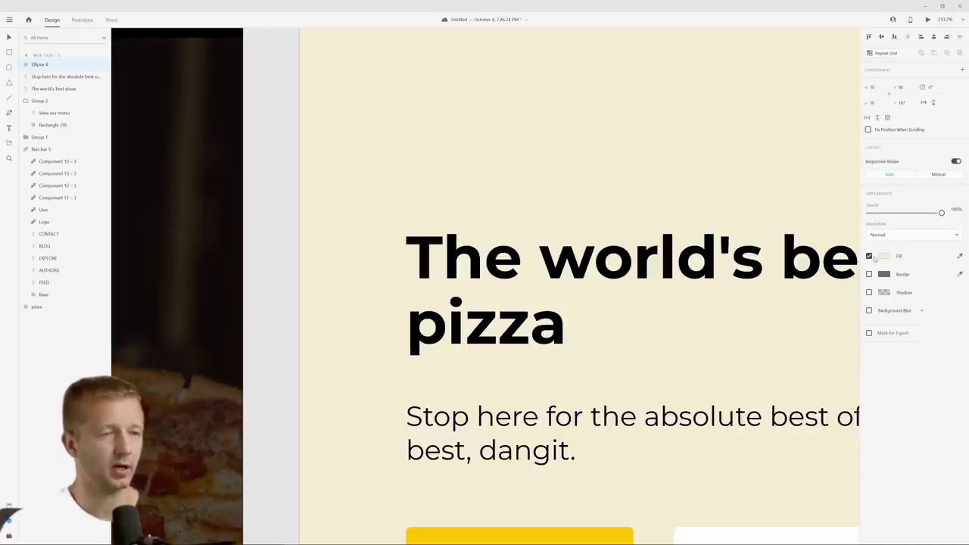
left_click(883, 257)
left_click(782, 219)
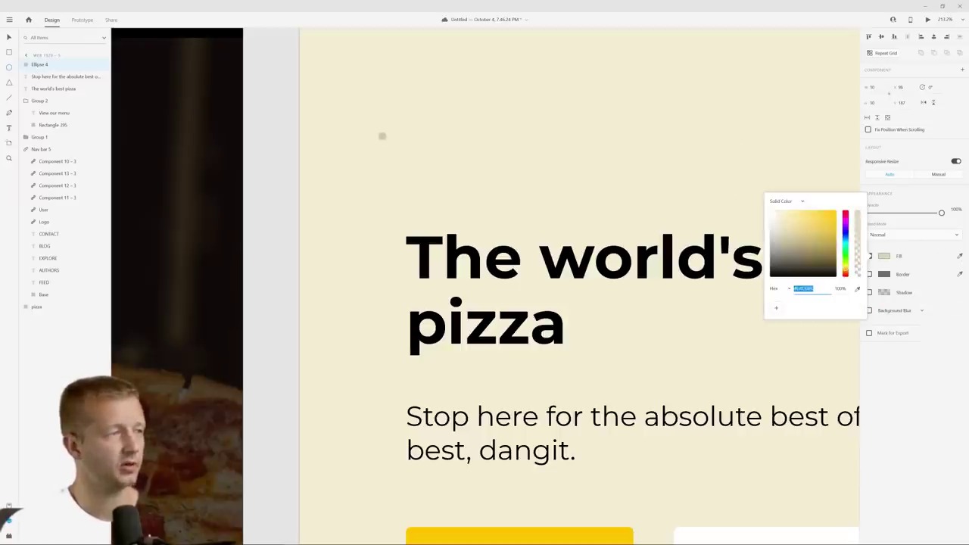
left_click_drag(781, 220, 791, 301)
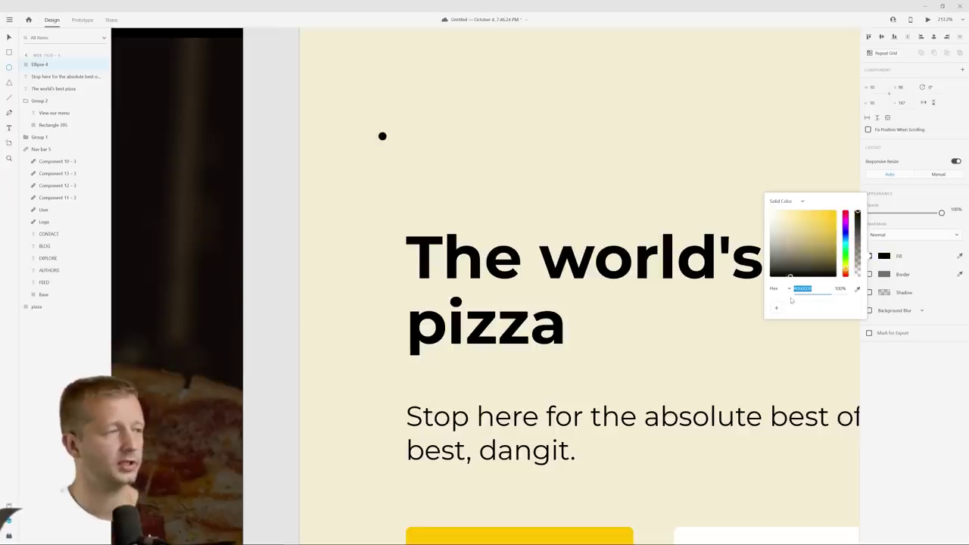
left_click(69, 48)
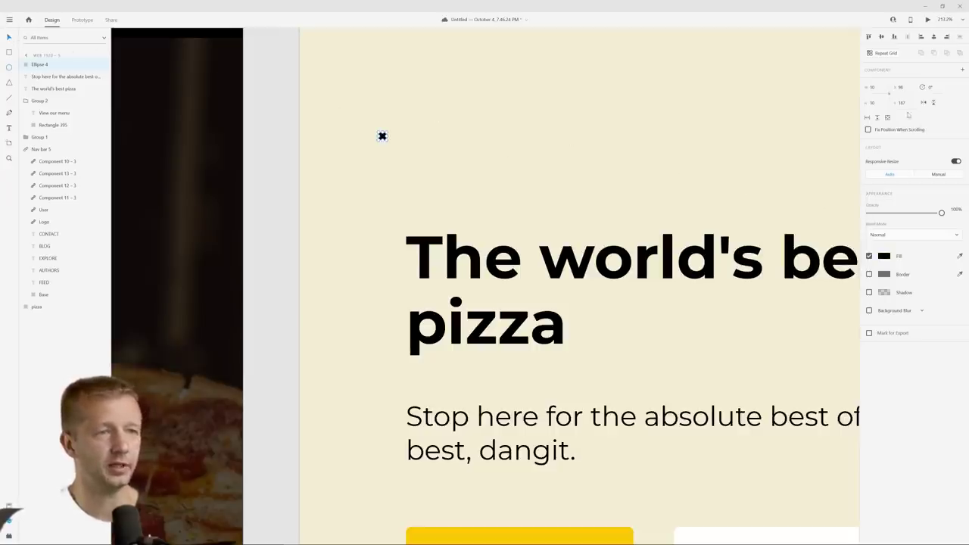
Step: Repeat Grid the dot into four columns and several rows
left_click(882, 53)
left_click_drag(389, 136, 432, 217)
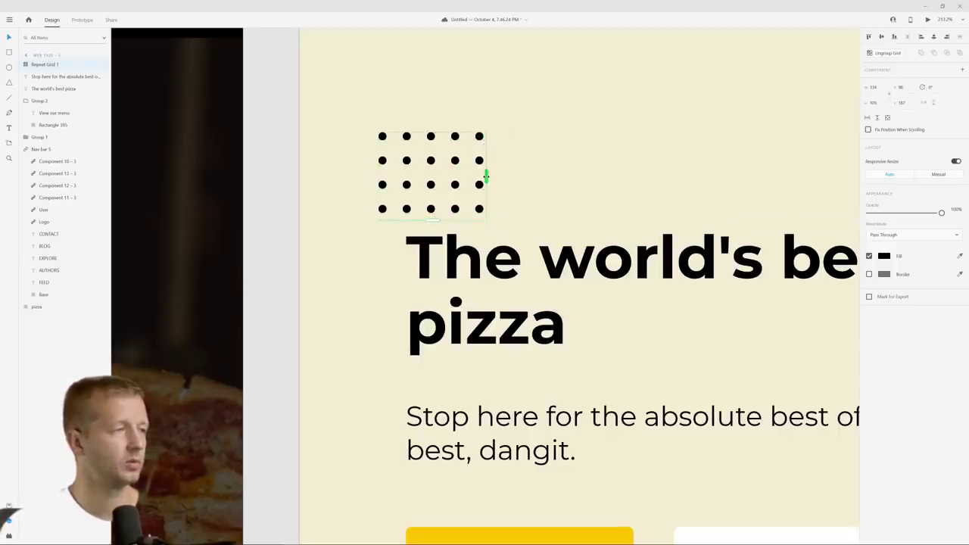
left_click_drag(484, 176, 411, 218)
left_click(511, 167)
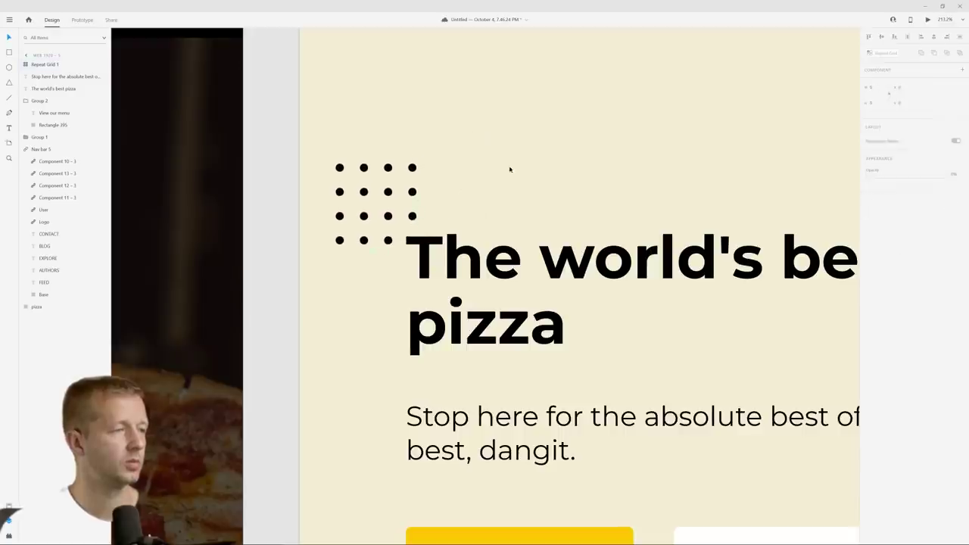
scroll(617, 231, "down", 5)
Step: Nudge the dot grid slightly to the right
scroll(530, 272, "right", 3)
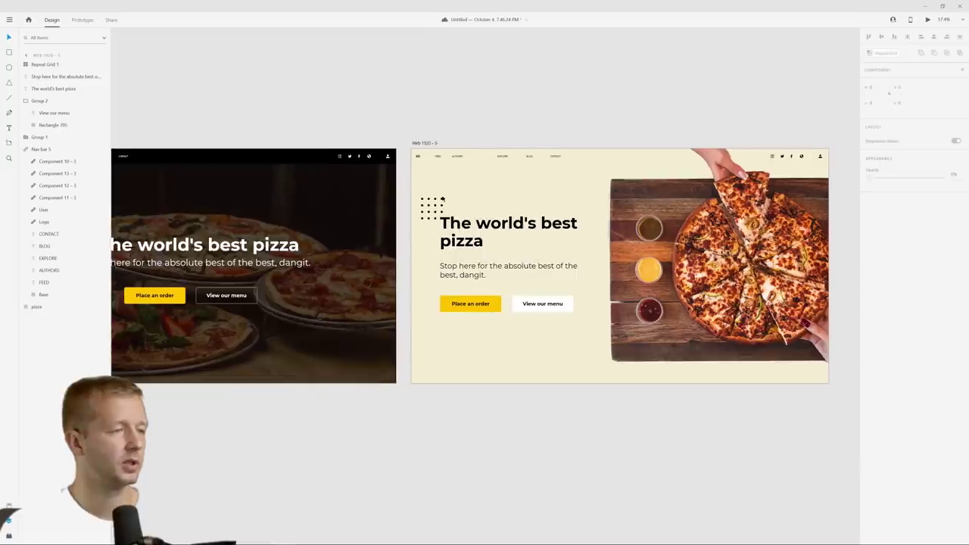
left_click_drag(439, 206, 441, 205)
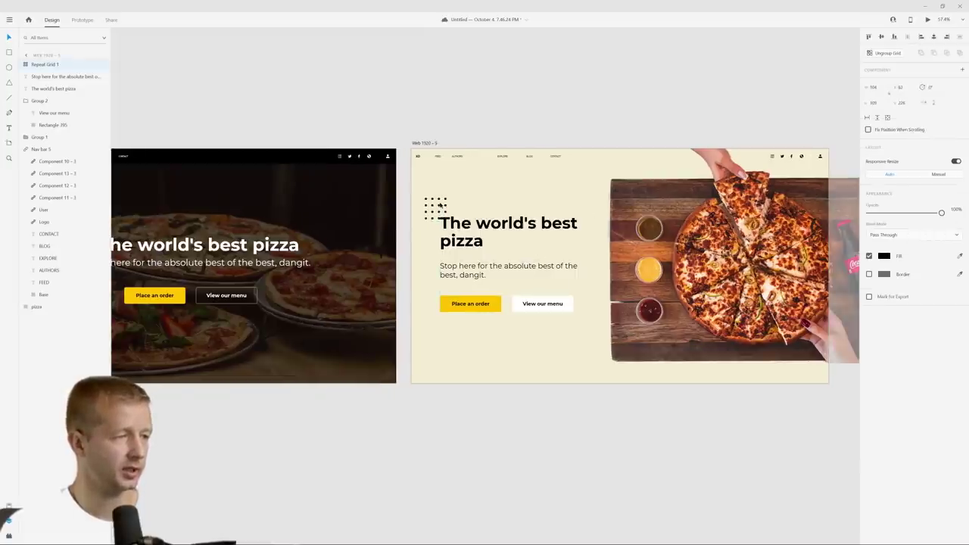
key("Escape")
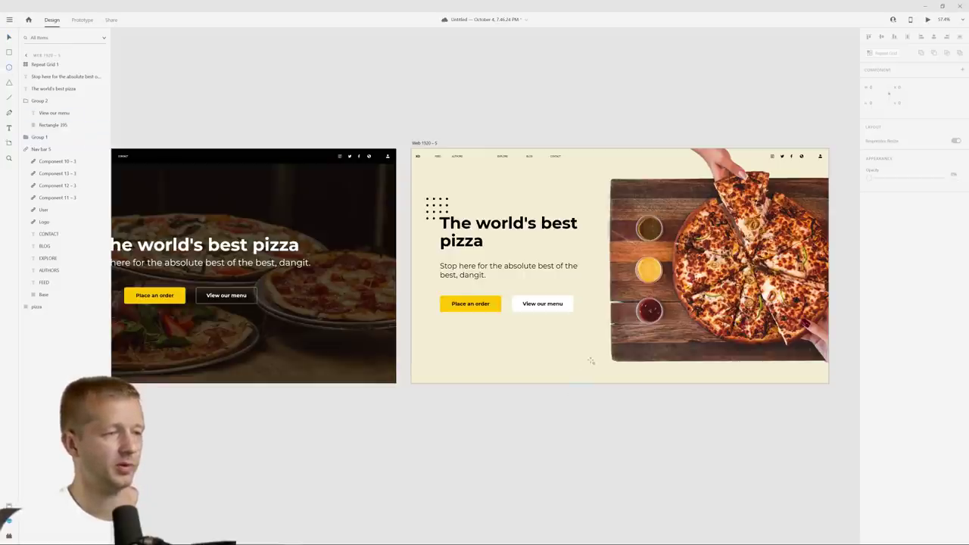
Step: Draw a large circle with no fill and a pale 2 px border
left_click_drag(591, 361, 655, 424)
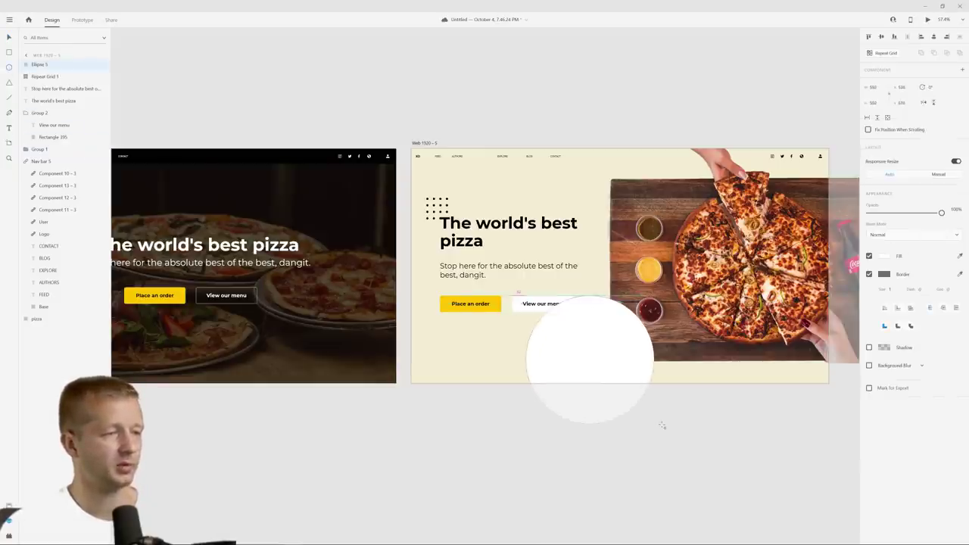
left_click(869, 274)
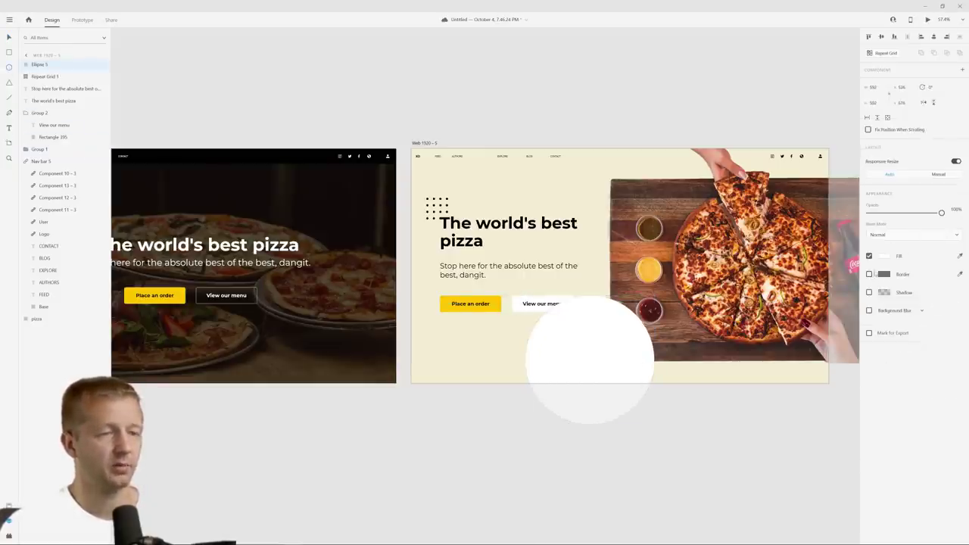
left_click(869, 256)
left_click(869, 274)
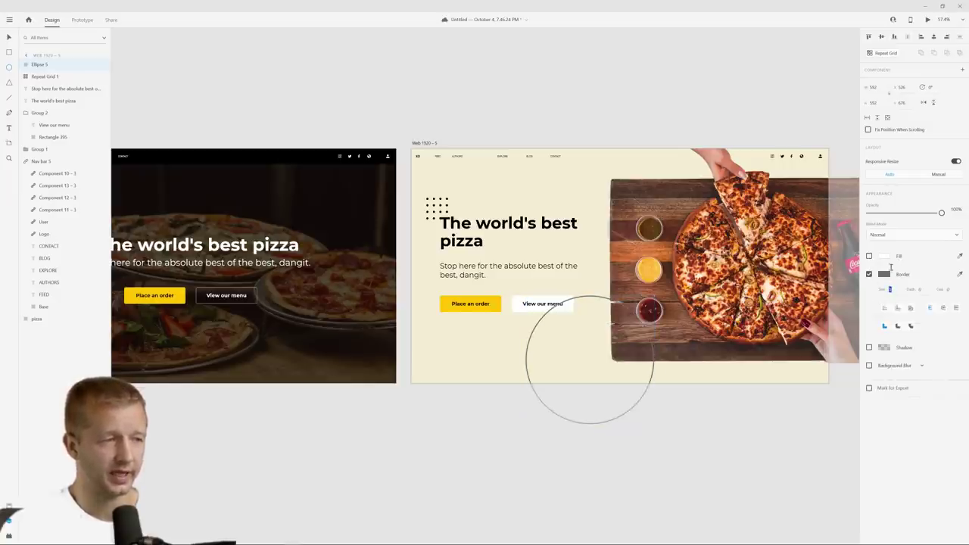
type("2")
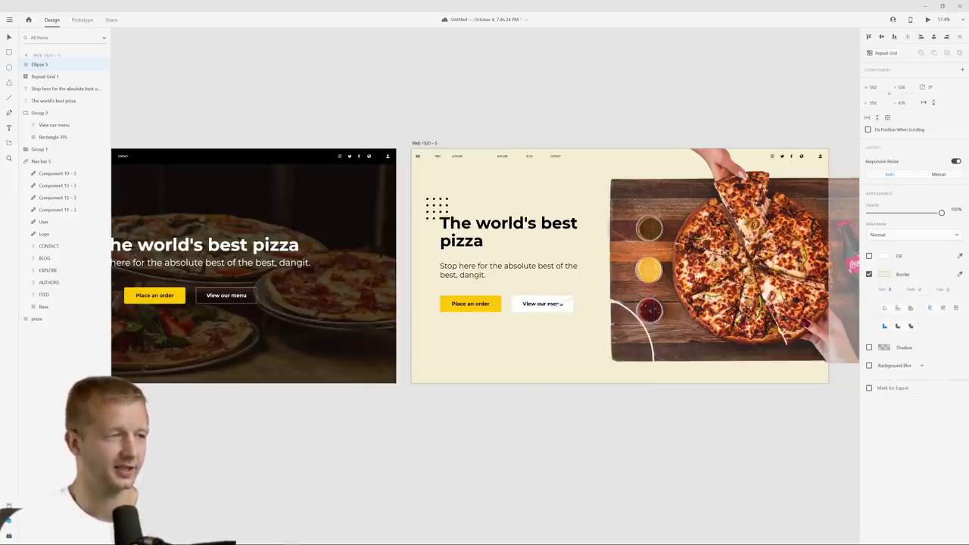
left_click(883, 274)
left_click(782, 230)
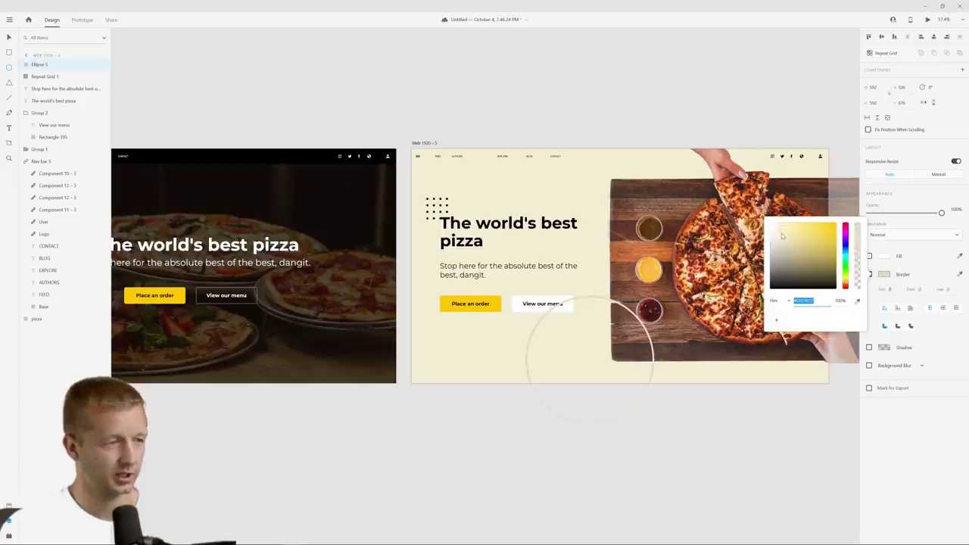
left_click_drag(783, 236, 781, 234)
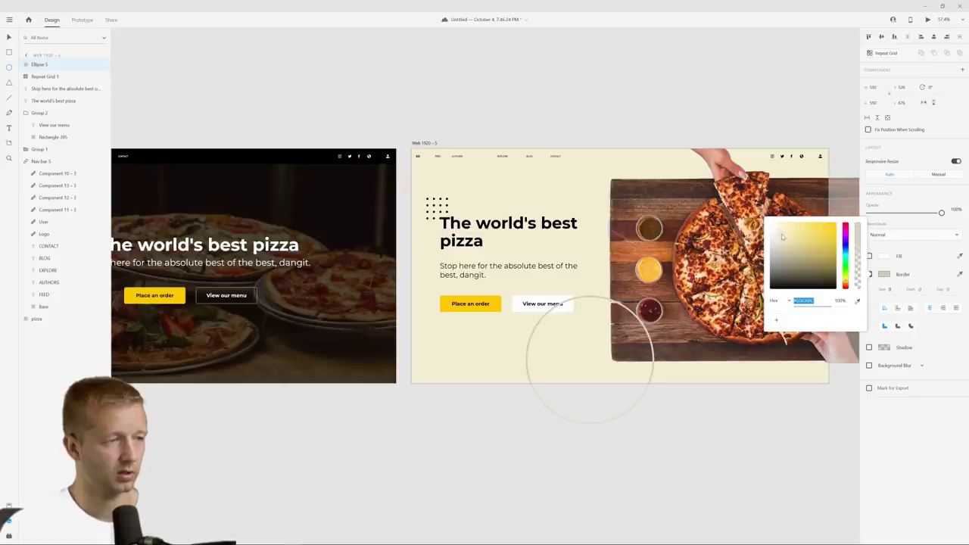
key("Escape")
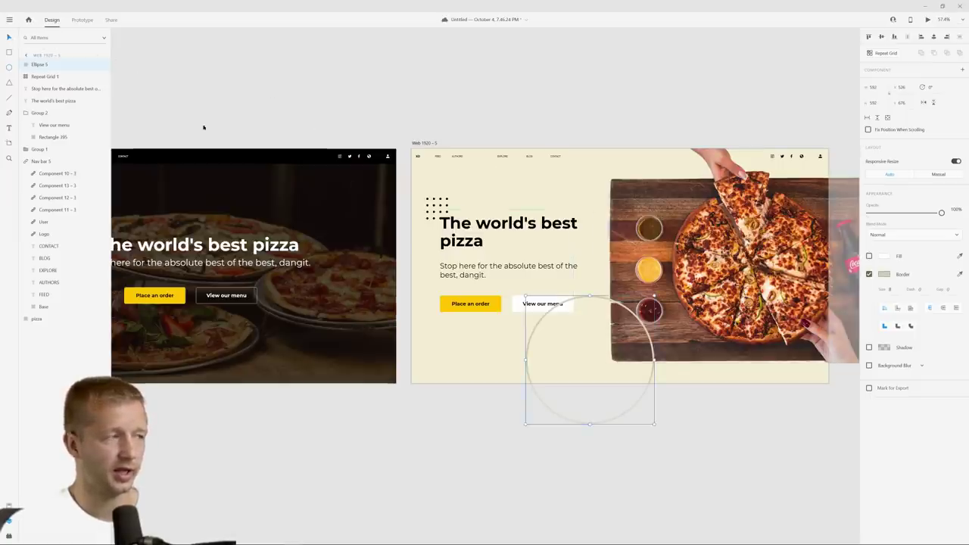
Step: Move the circle's layer below the pizza photo and shift it down toward the bottom edge
left_click_drag(40, 179, 49, 321)
left_click(626, 478)
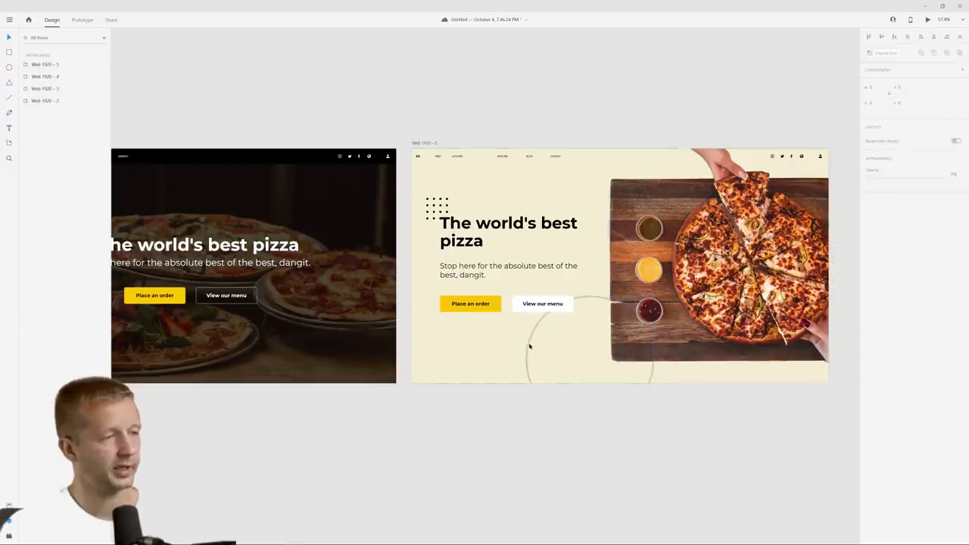
left_click_drag(530, 346, 538, 361)
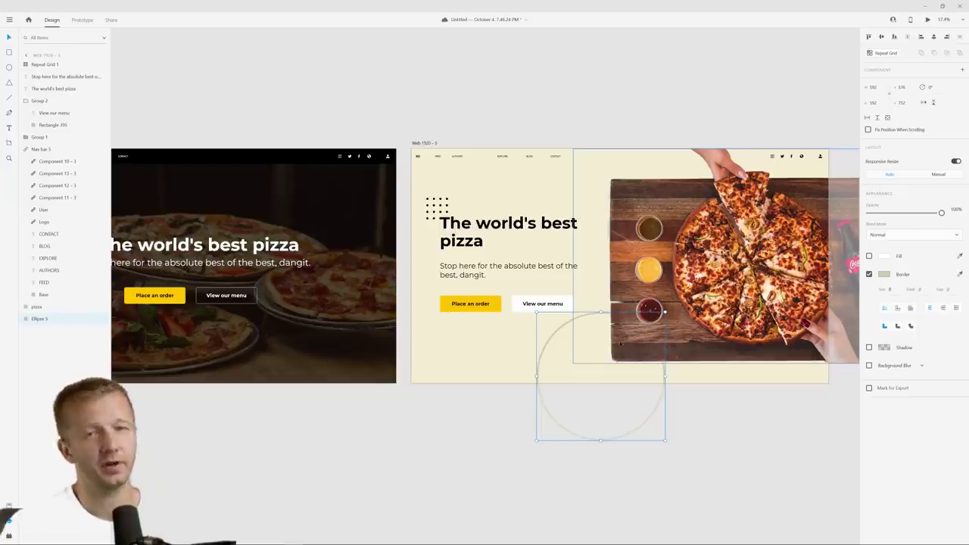
left_click(722, 450)
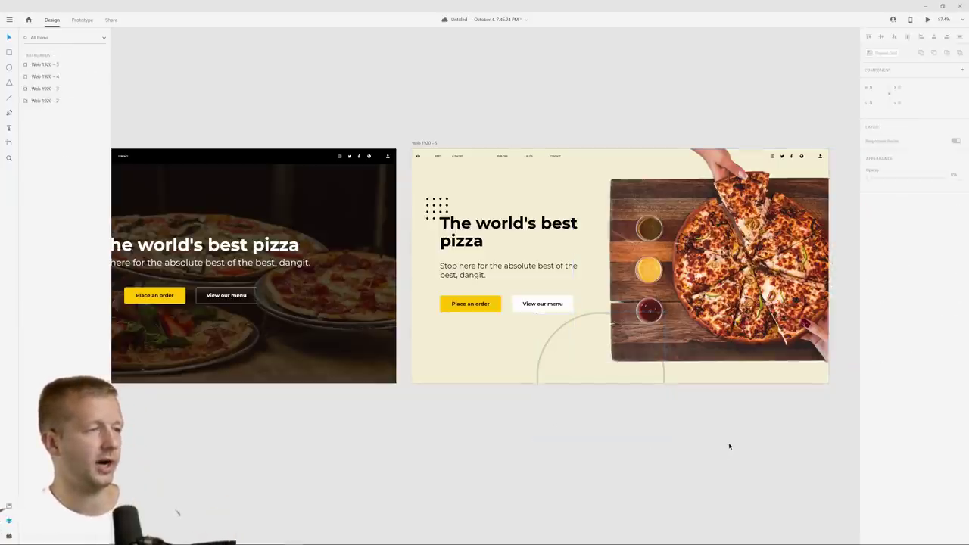
scroll(718, 399, "up", 5)
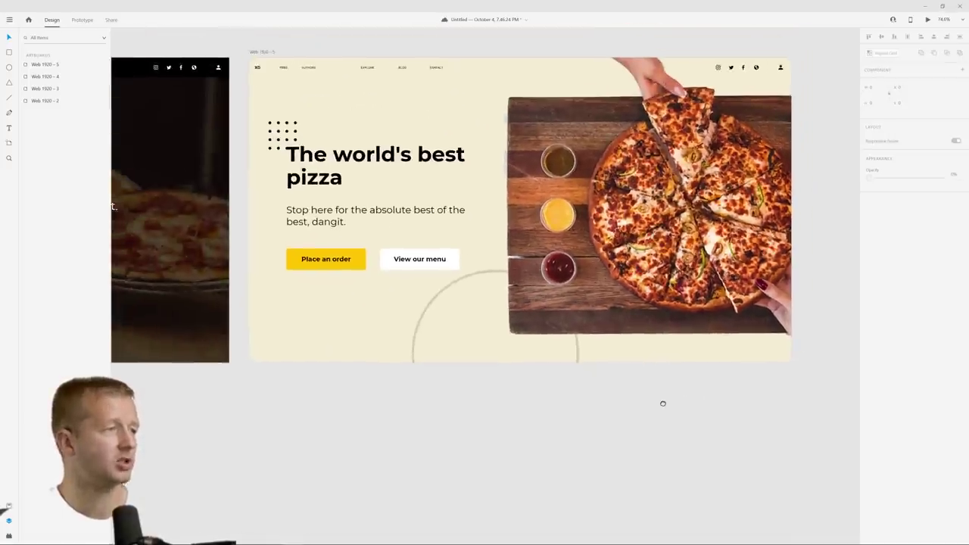
left_click(432, 305)
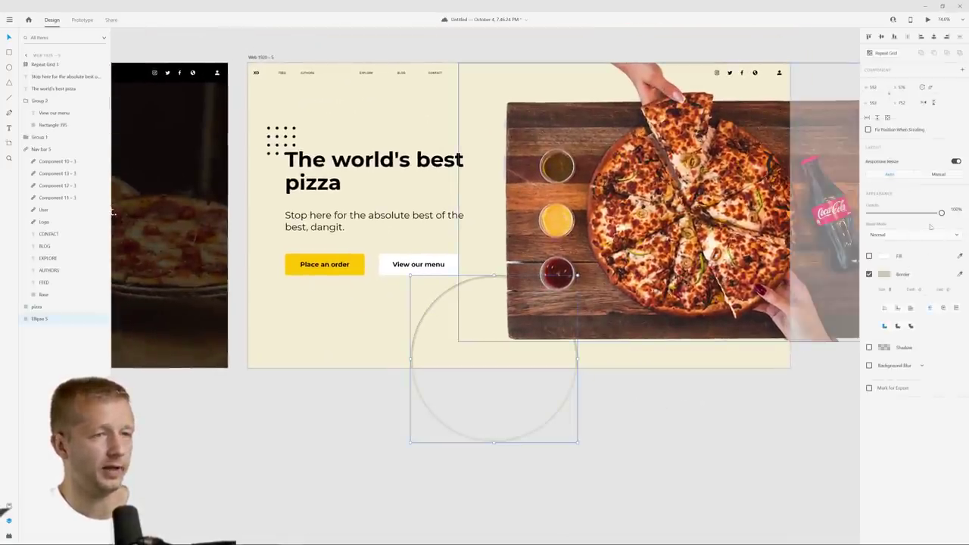
left_click_drag(941, 212, 911, 213)
left_click(580, 385)
scroll(421, 430, "down", 4)
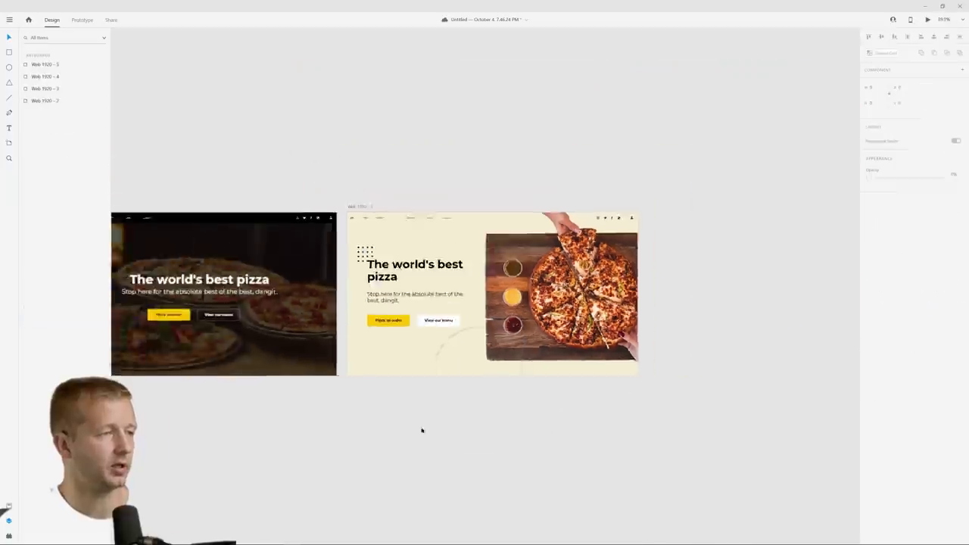
scroll(389, 390, "left", 8)
scroll(525, 362, "up", 4)
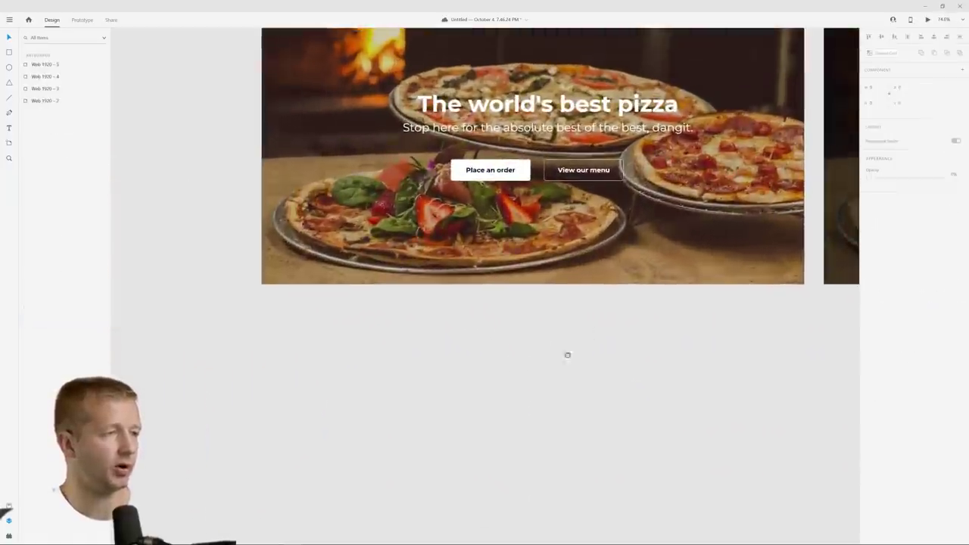
scroll(567, 355, "down", 8)
scroll(682, 391, "right", 10)
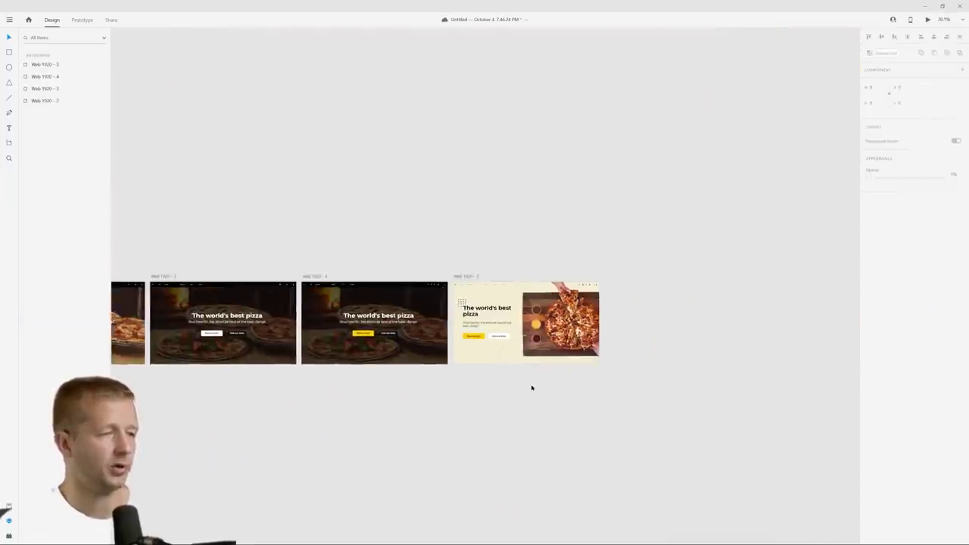
scroll(531, 388, "up", 5)
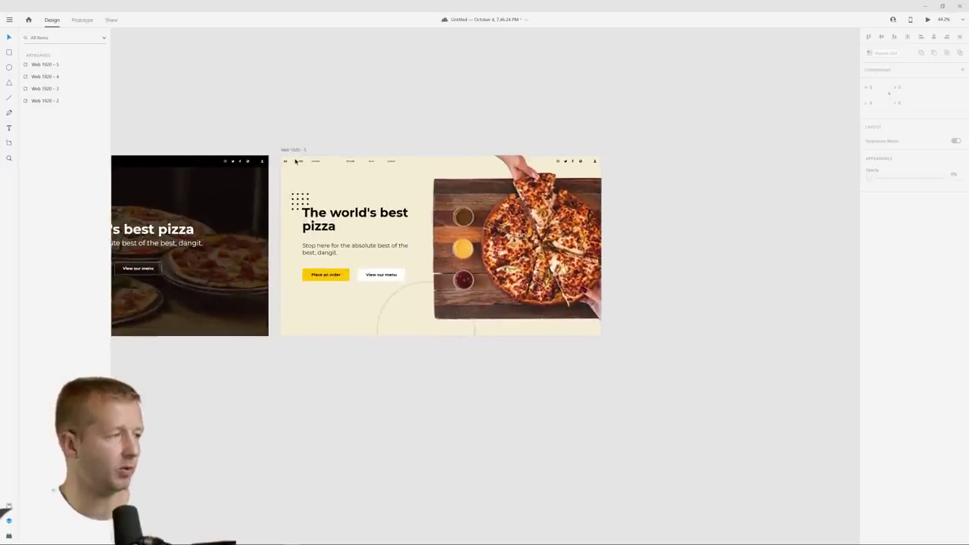
mouse_move(151, 541)
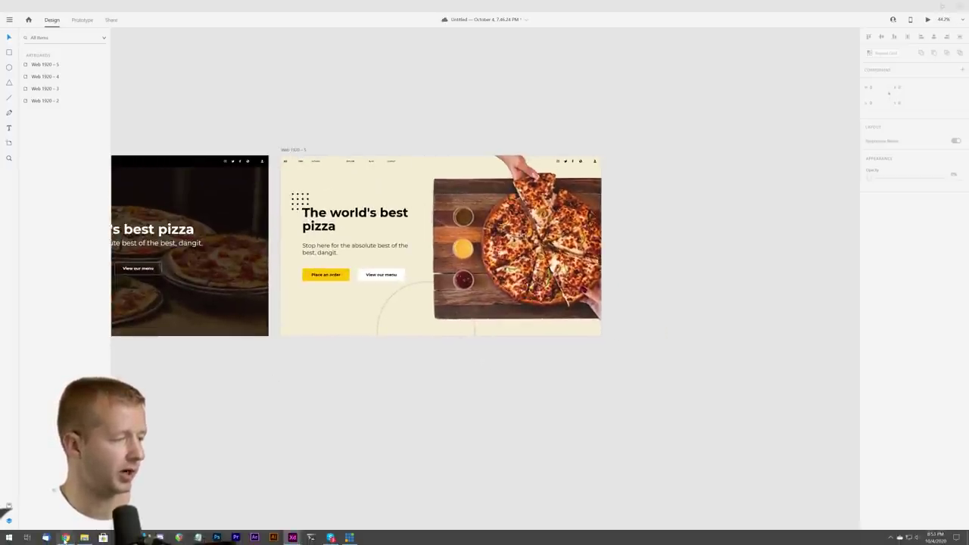
Step: Download the round pizza-on-black photo from Unsplash and minimize Chrome
left_click(65, 538)
left_click(30, 123)
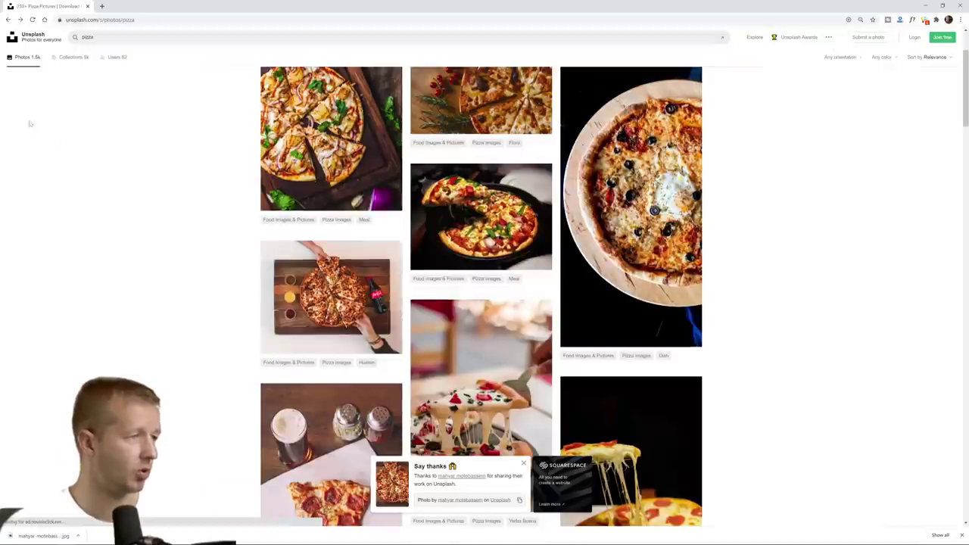
left_click(624, 216)
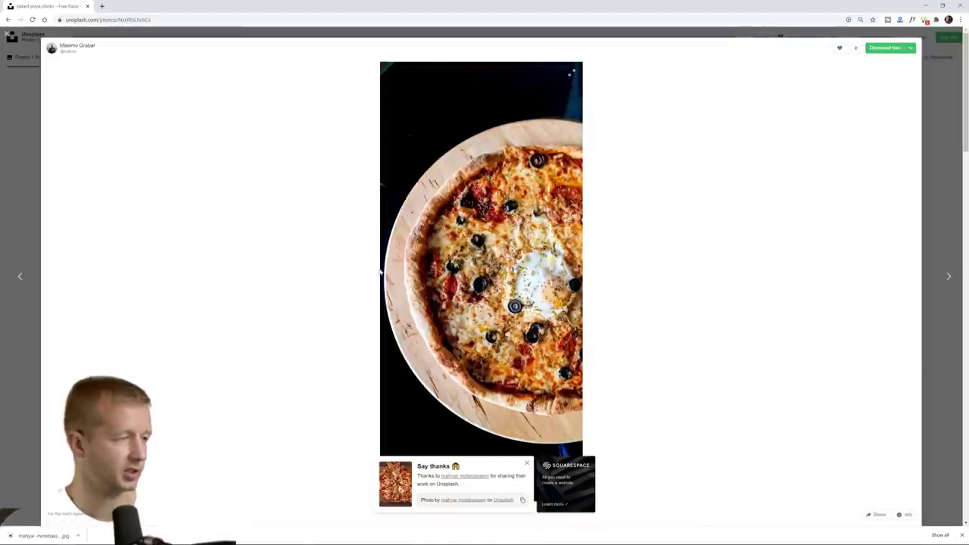
left_click(886, 49)
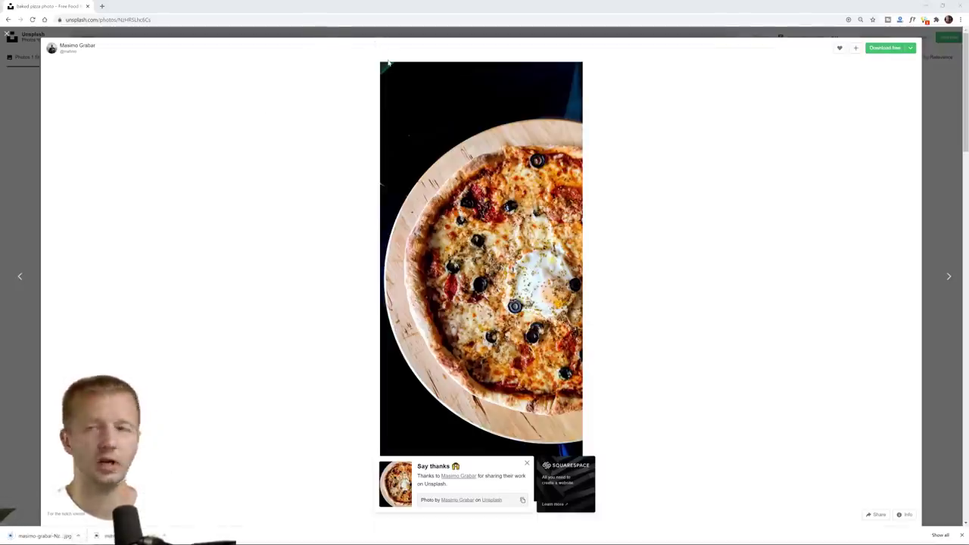
key("super+Down")
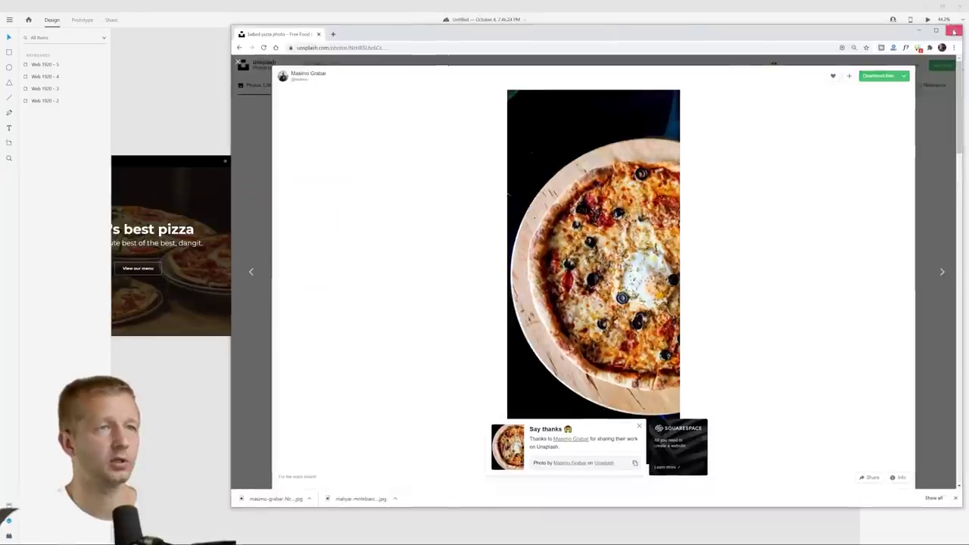
key("super+Down")
Step: Duplicate the Web 1920 – 5 artboard with Ctrl+D to create Web 1920 – 6
scroll(456, 116, "down", 5)
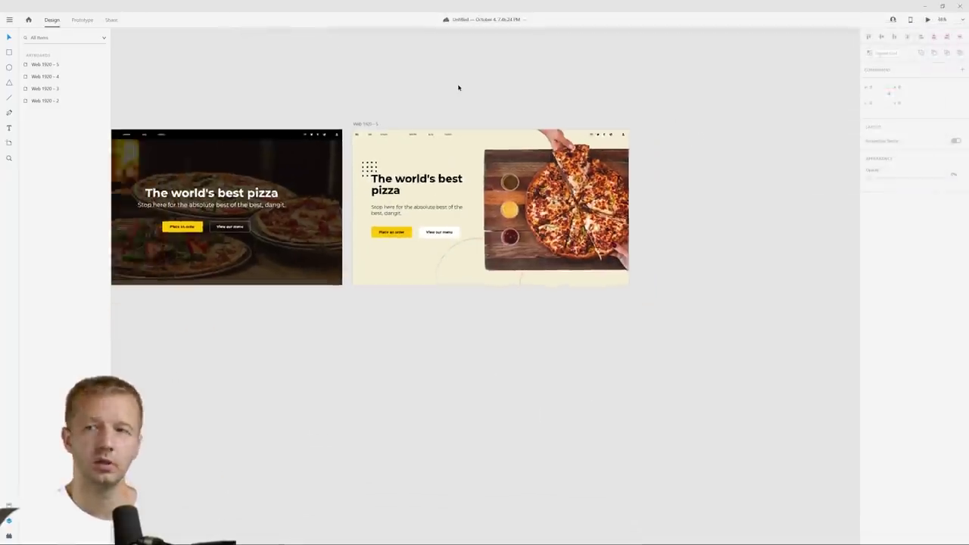
scroll(409, 101, "down", 2)
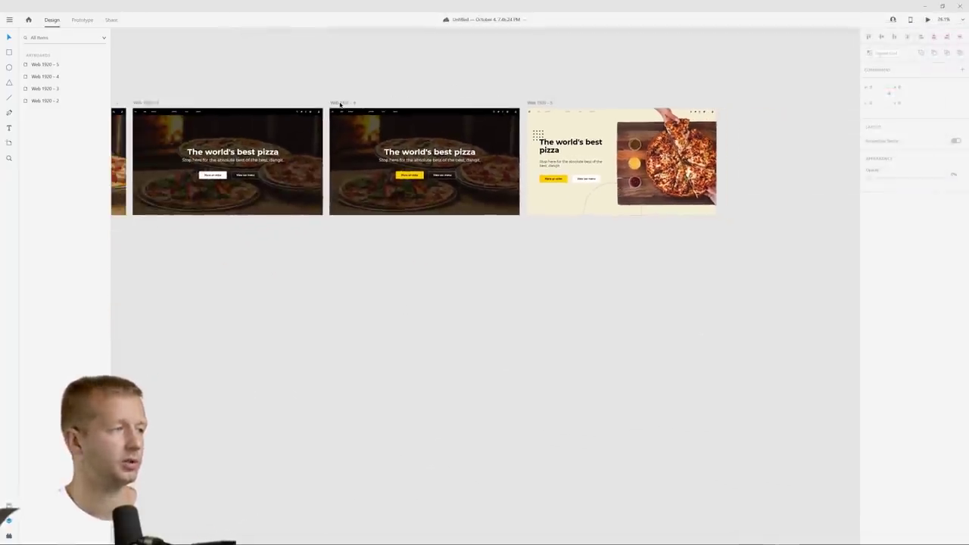
scroll(421, 93, "up", 4)
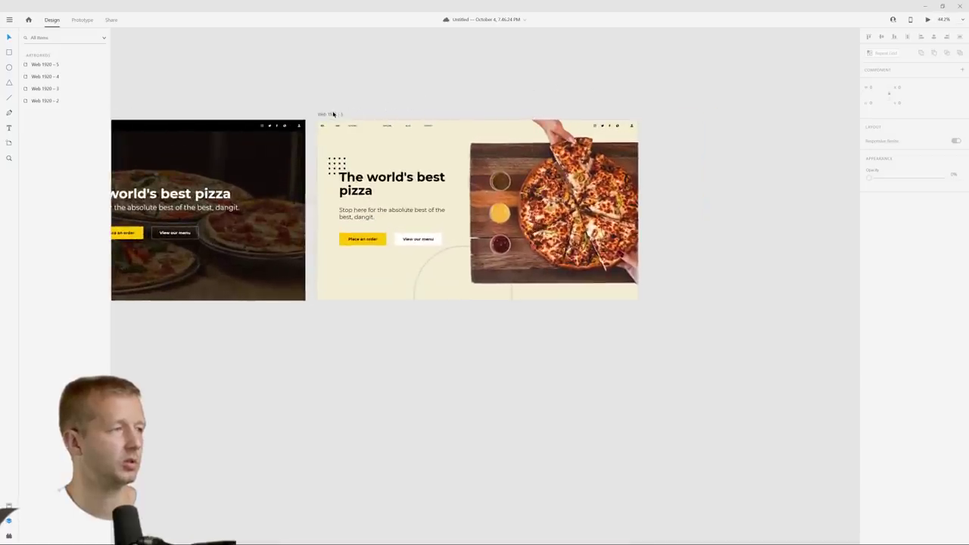
left_click(333, 113)
key("ctrl+d")
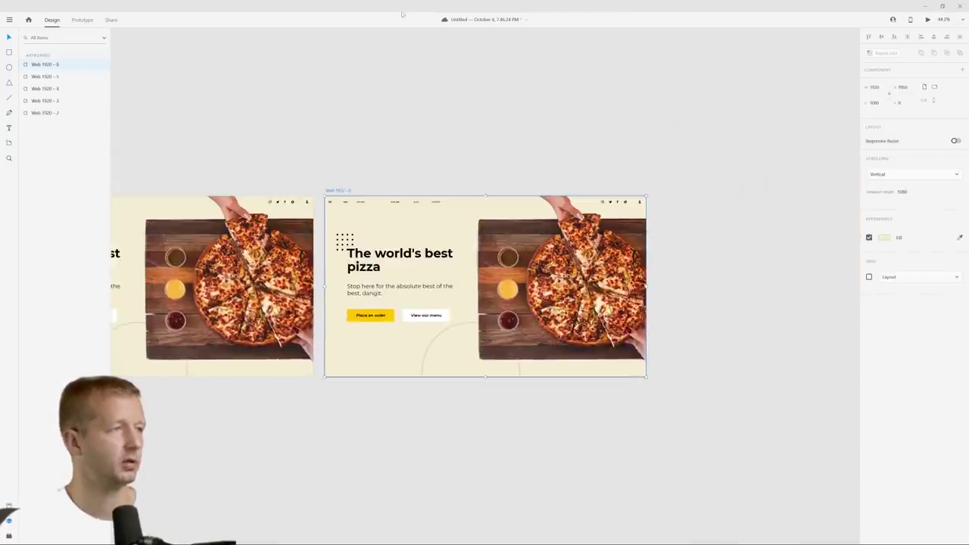
double_click(402, 13)
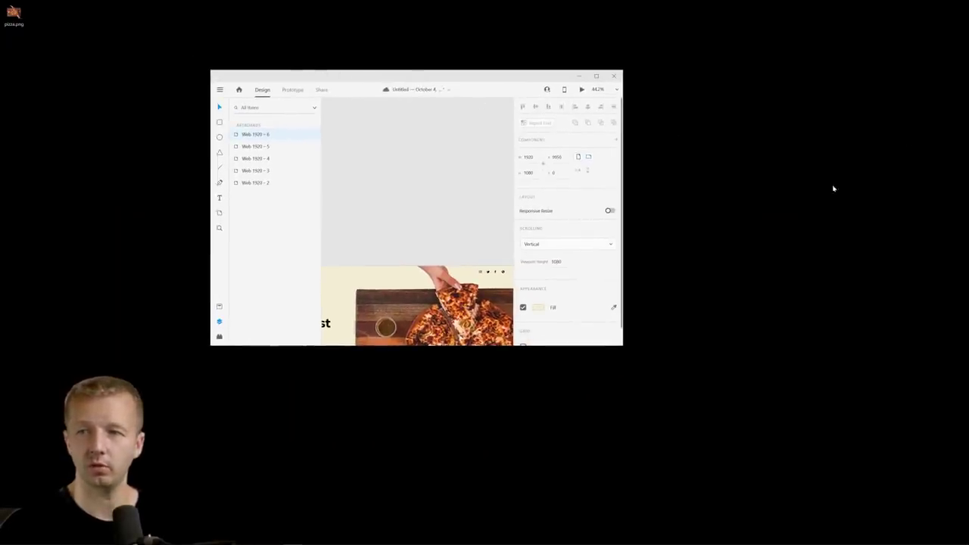
double_click(413, 90)
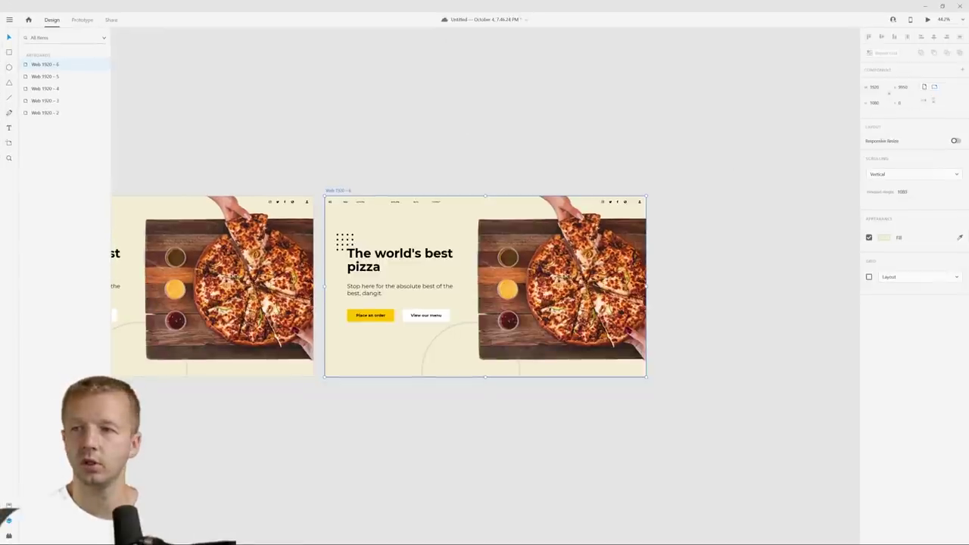
Step: Replace the wood-board pizza with the round pizza photo and enlarge it on the right
left_click_drag(503, 251, 506, 266)
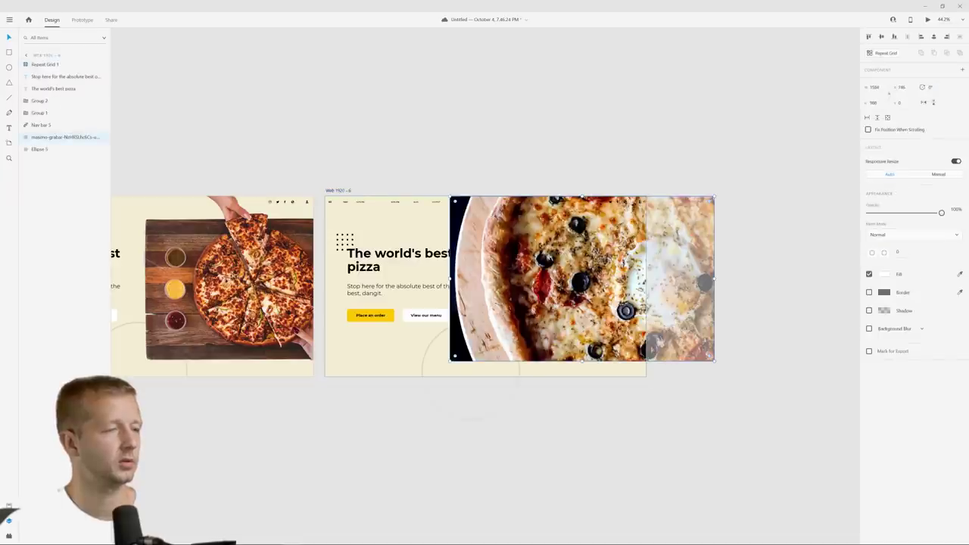
key("Return")
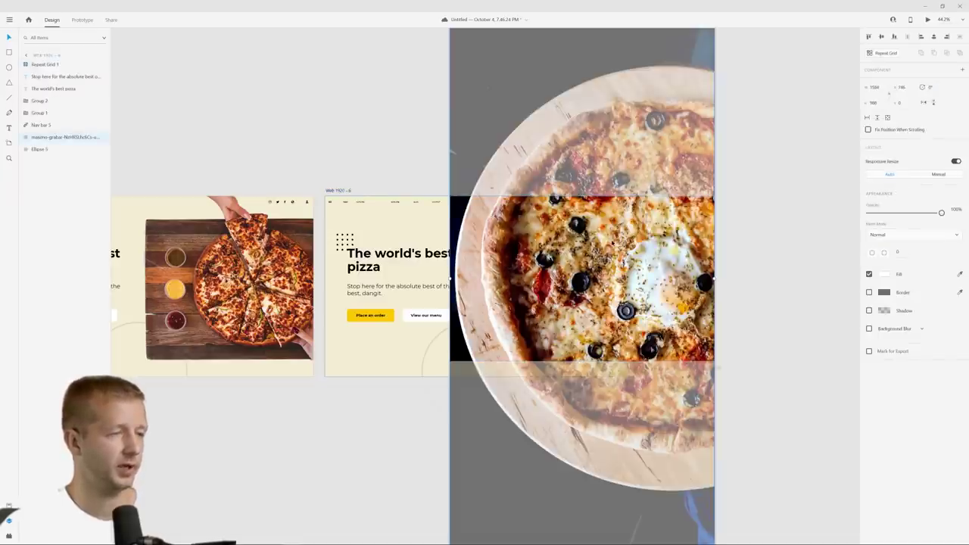
scroll(598, 228, "down", 3)
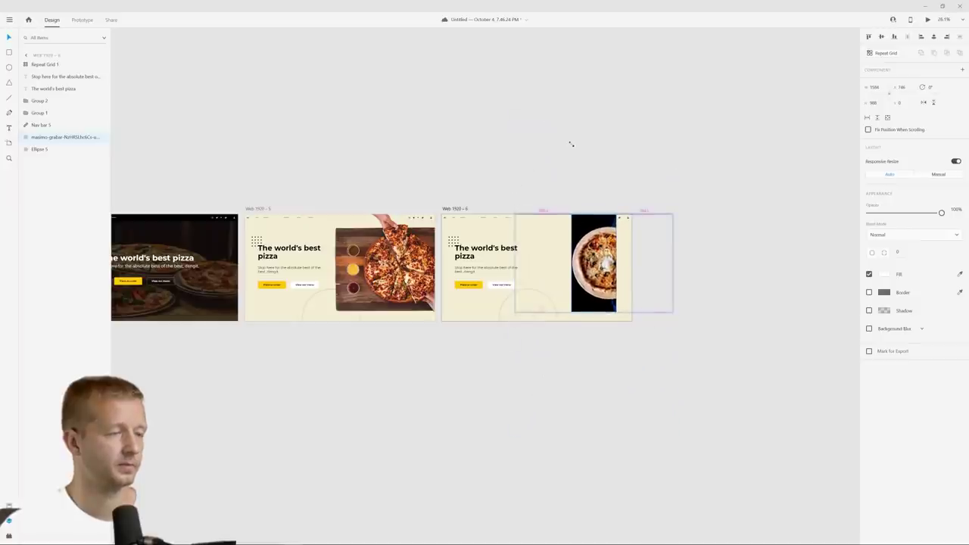
left_click_drag(571, 144, 571, 149)
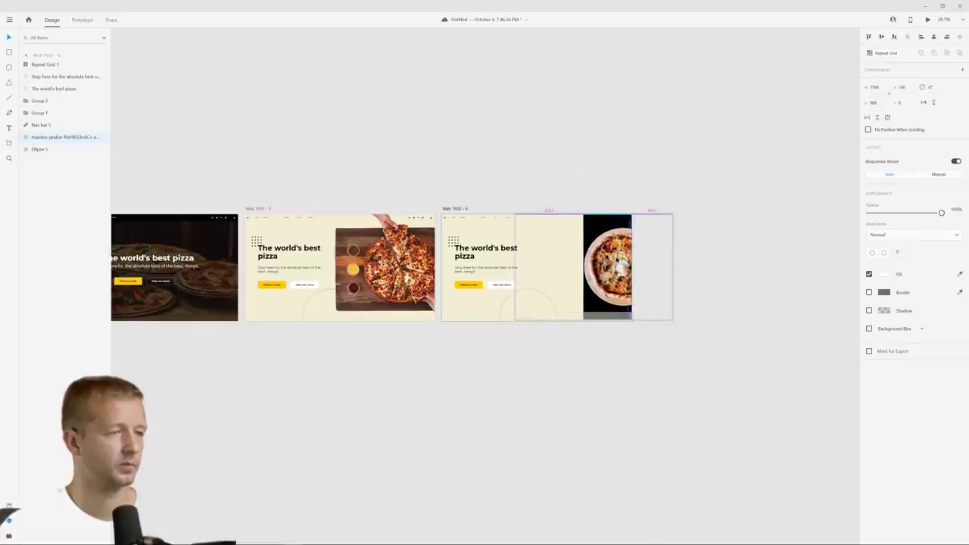
left_click(525, 320)
scroll(572, 326, "up", 2)
scroll(573, 326, "up", 1)
left_click(573, 299)
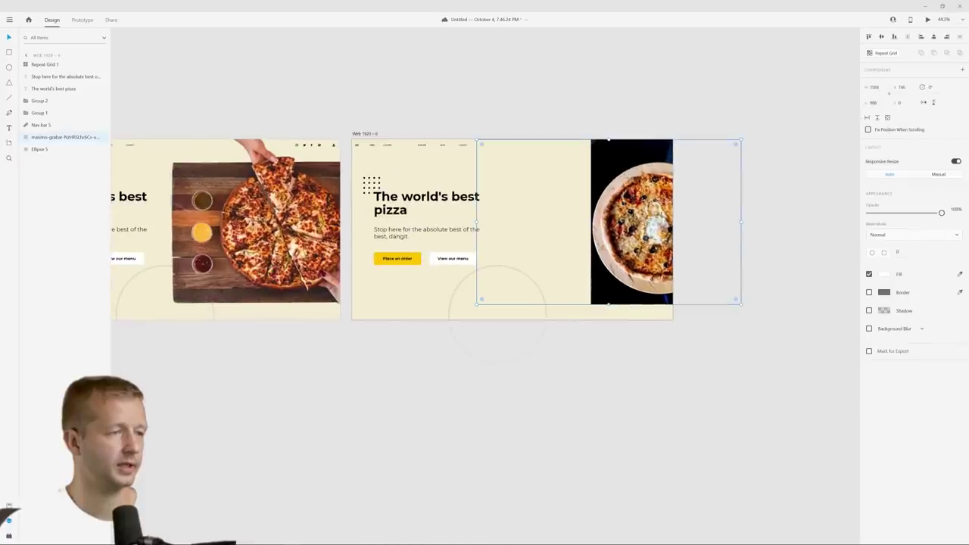
left_click_drag(479, 301, 371, 379)
left_click_drag(589, 258, 616, 251)
left_click_drag(561, 372, 538, 426)
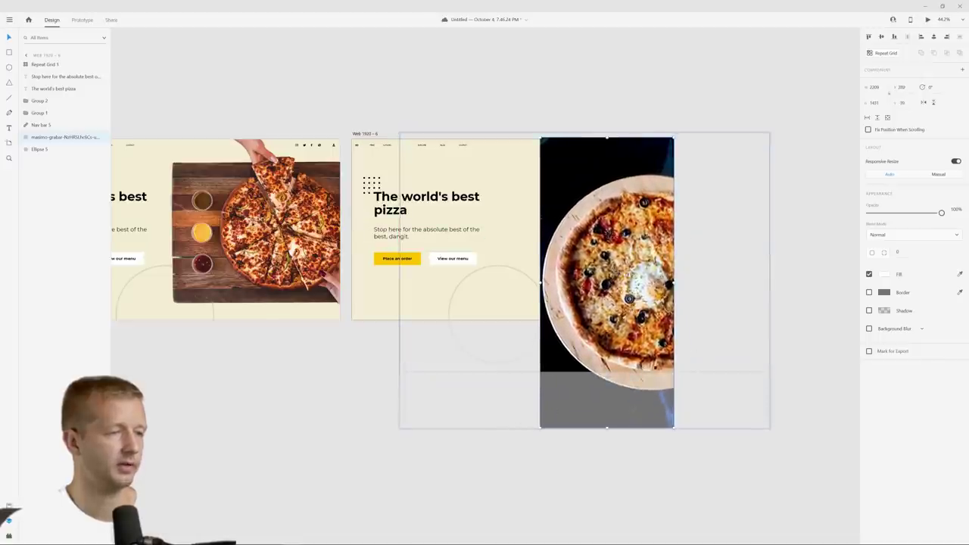
left_click(818, 310)
left_click(598, 223)
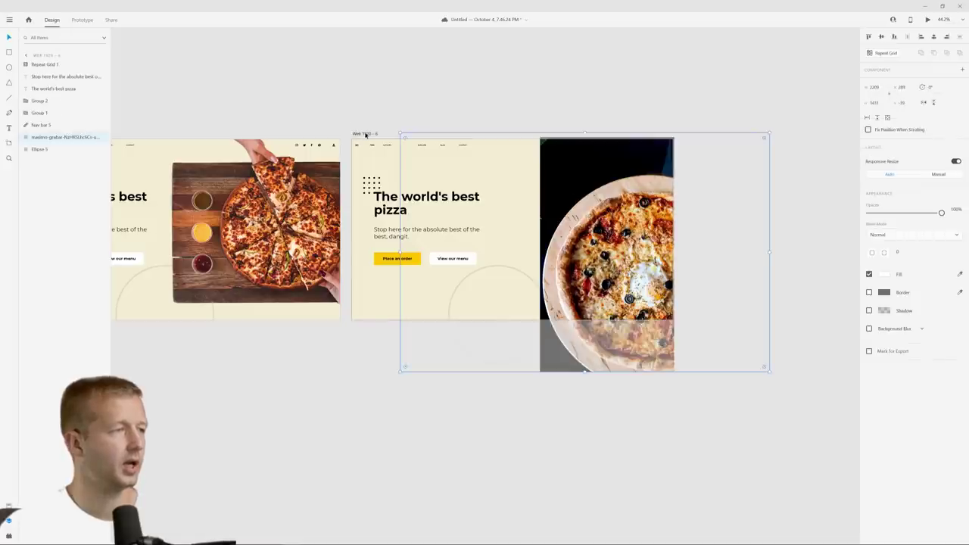
Step: Set the Web 1920 – 6 artboard background fill to #000000
left_click(365, 134)
left_click(888, 238)
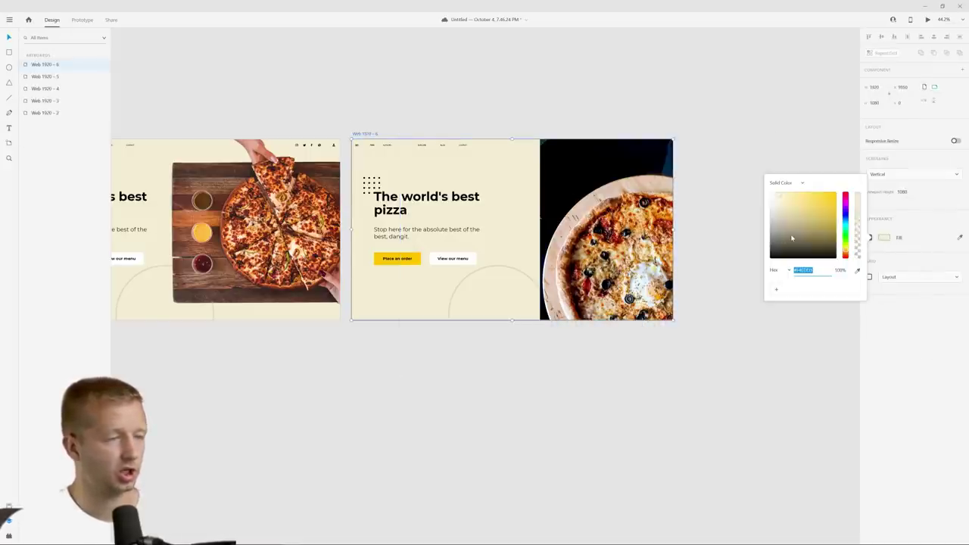
type("000000")
key("Return")
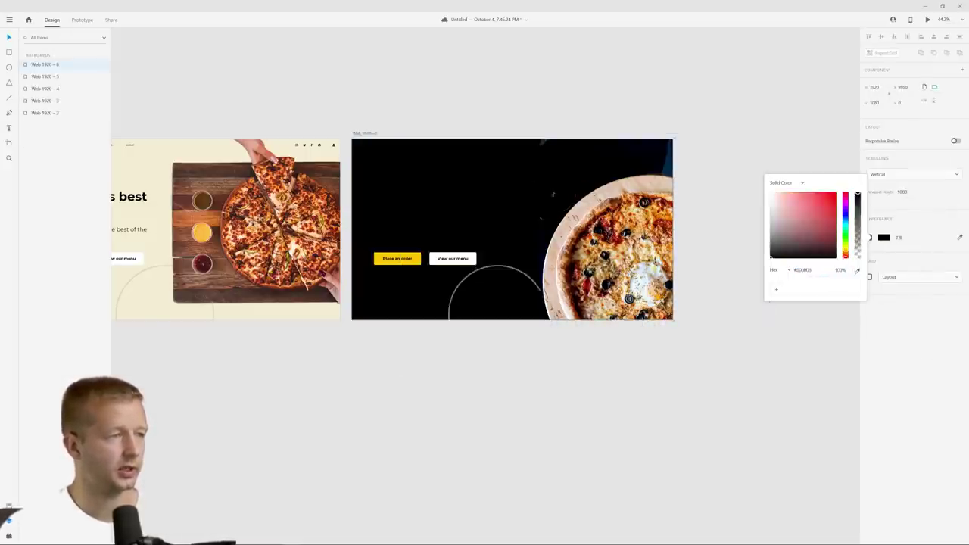
left_click(412, 89)
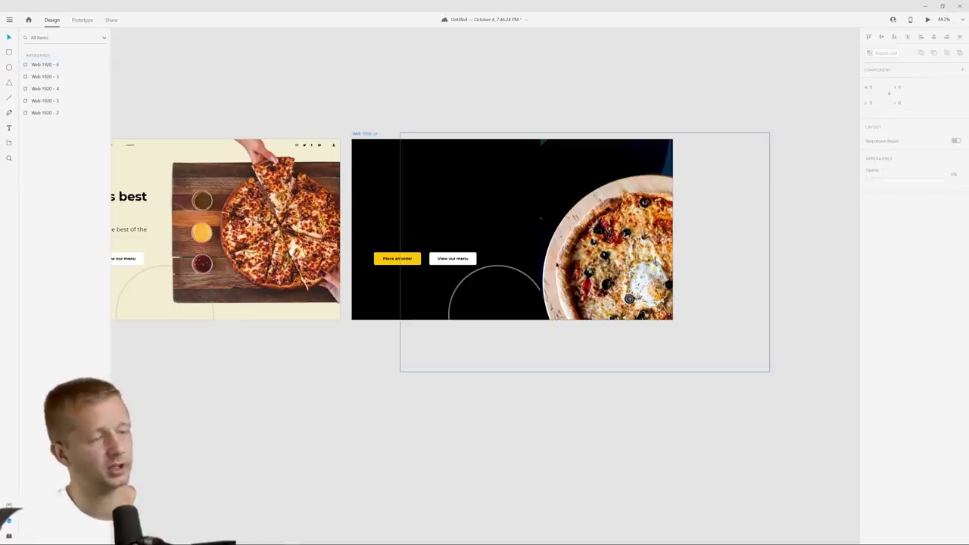
Step: Make the paragraph text and the heading 'The world's best pizza' white
left_click(527, 277)
left_click(385, 238)
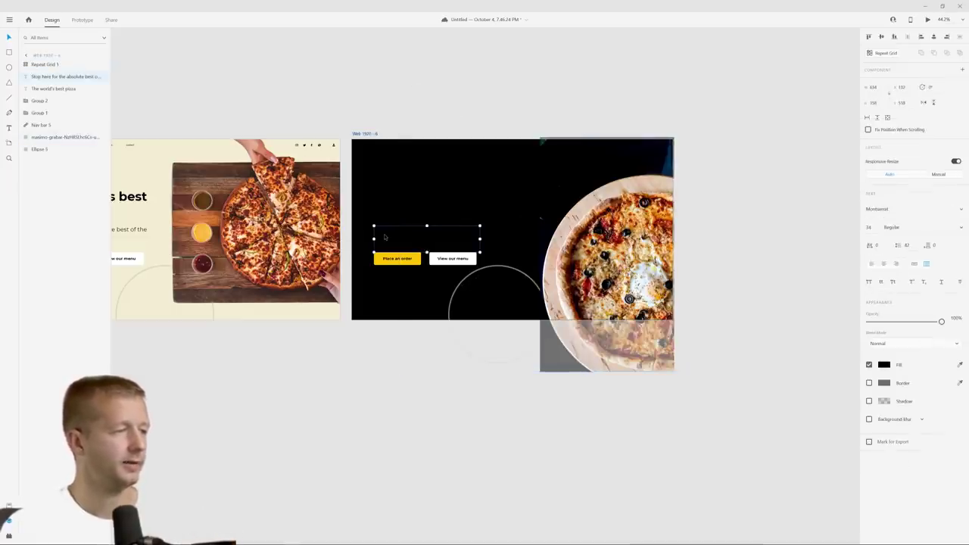
left_click(884, 364)
left_click(770, 314)
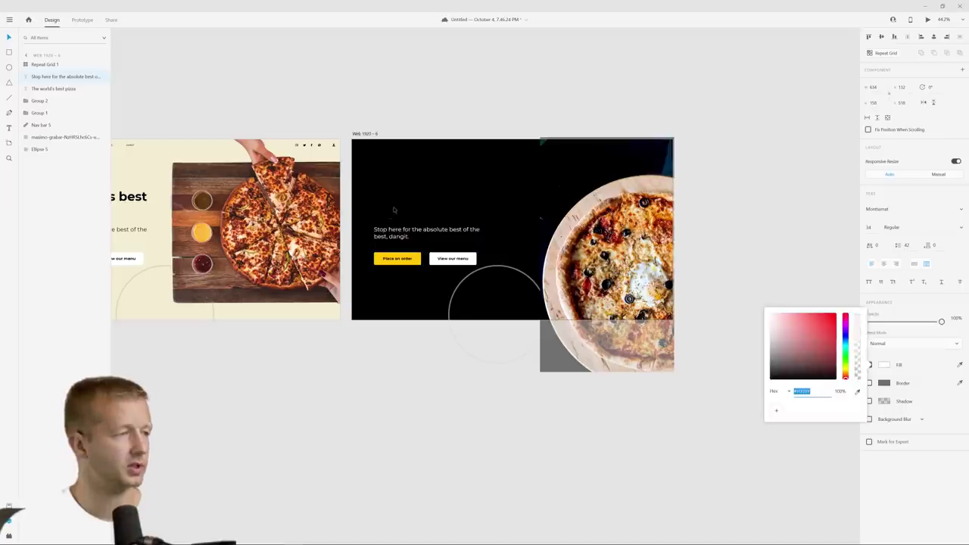
left_click(441, 207)
left_click(884, 364)
left_click(770, 314)
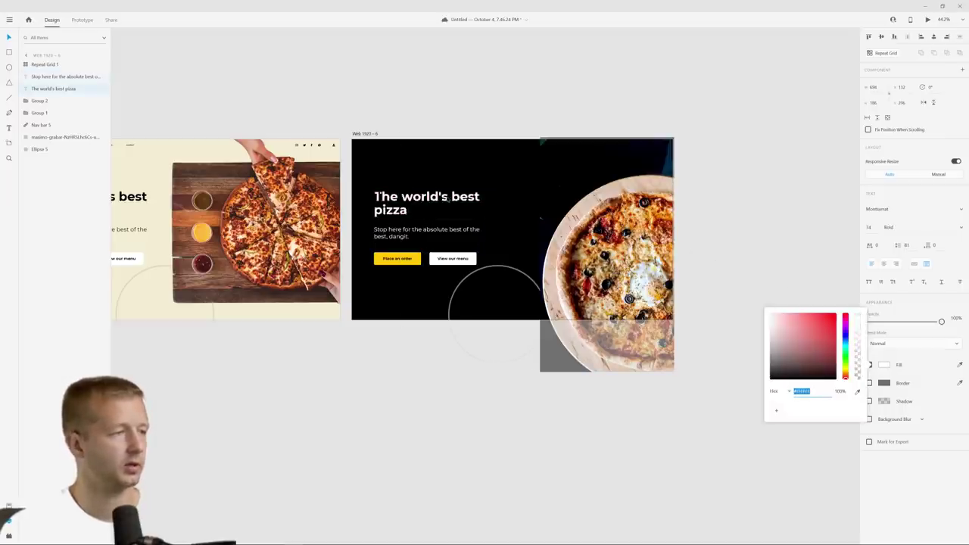
left_click(382, 158)
Step: Turn the navigation bar white, undoing an accidental change to its width
left_click(367, 149)
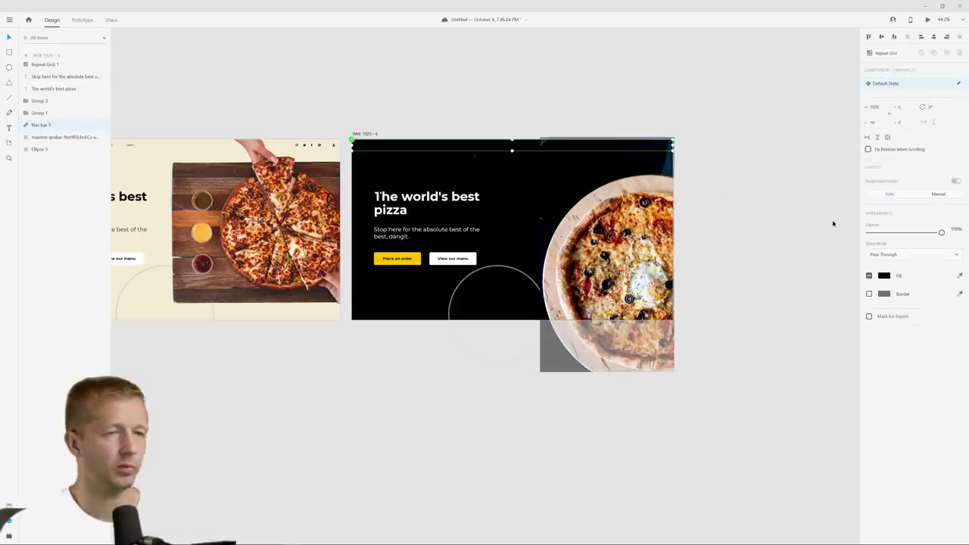
left_click(884, 275)
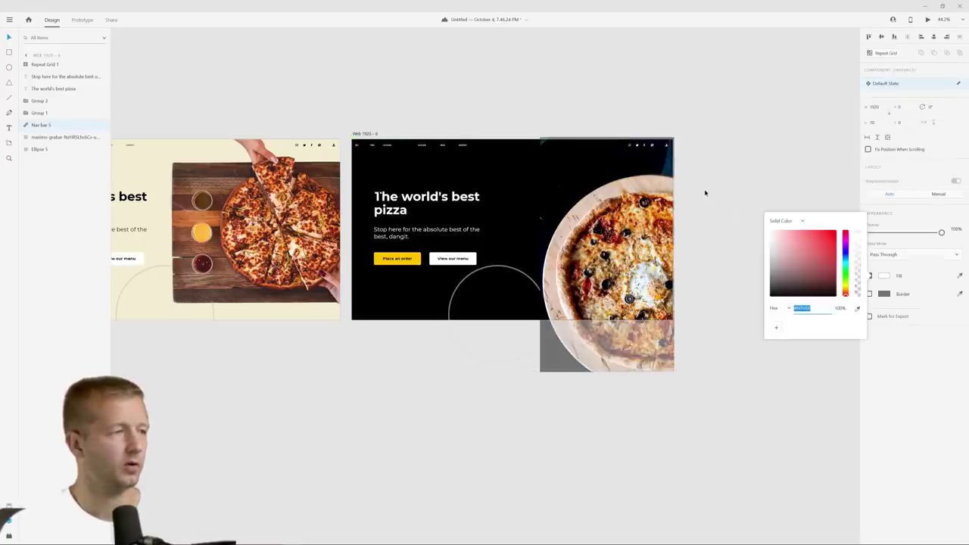
left_click(772, 156)
left_click(364, 150)
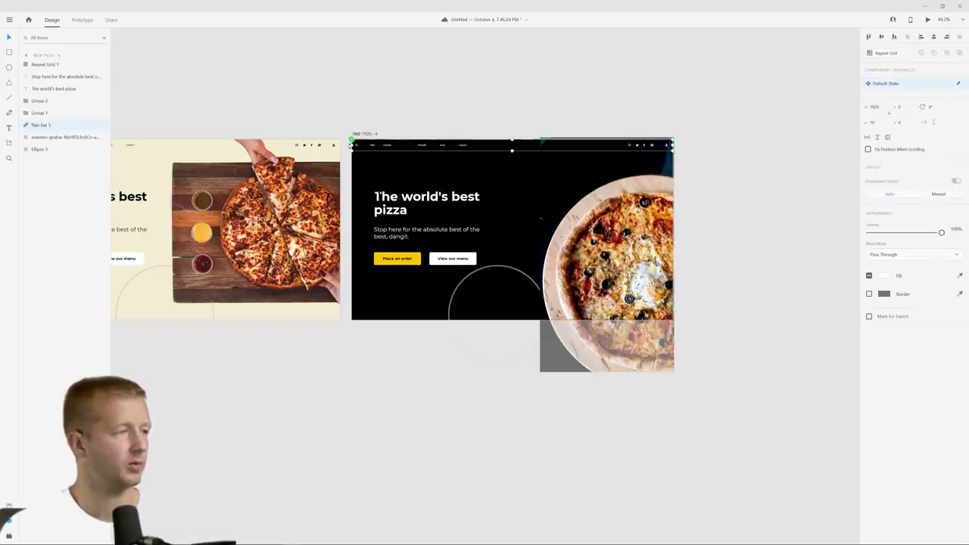
left_click_drag(350, 141, 373, 140)
key("ctrl+z")
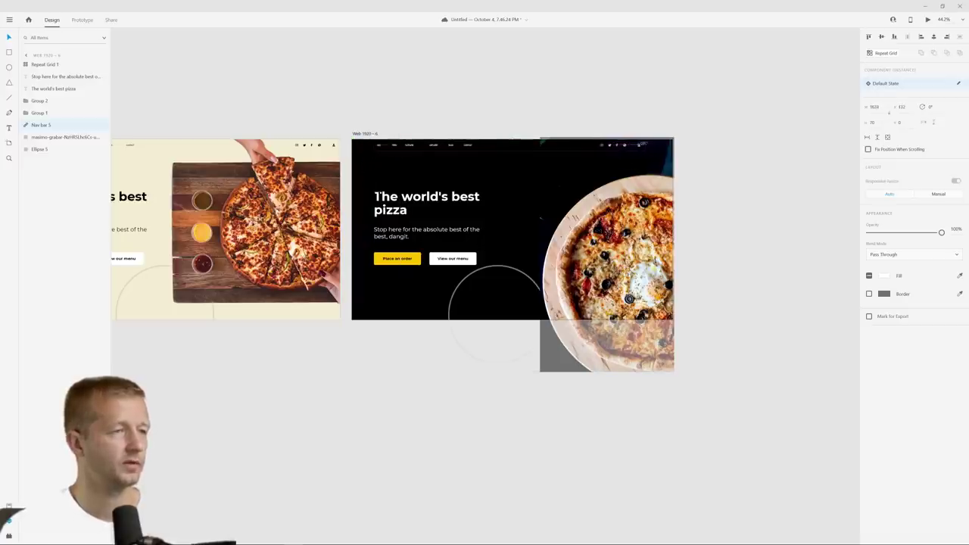
left_click(503, 195)
scroll(503, 194, "up", 3)
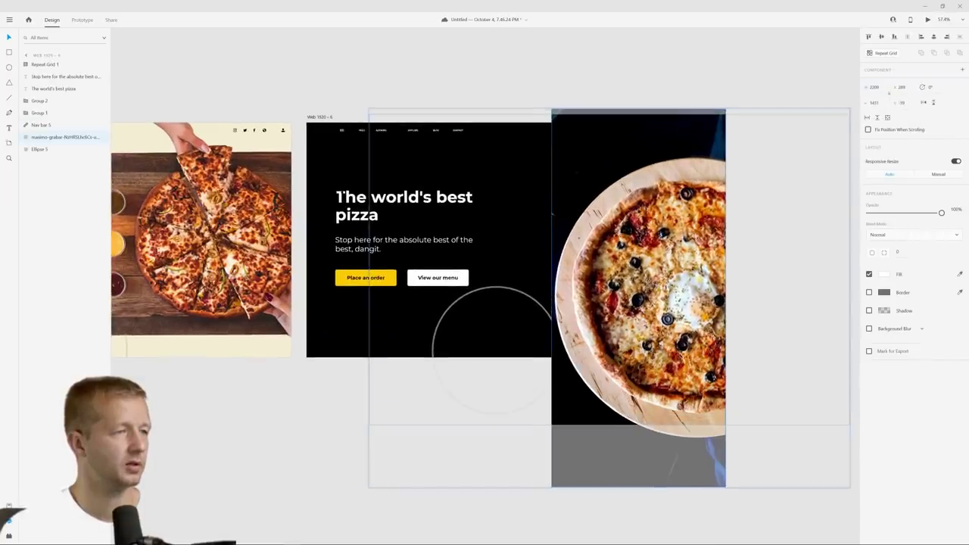
Step: Fade the circle outline to 10% opacity and give it a lighter colour
left_click(522, 76)
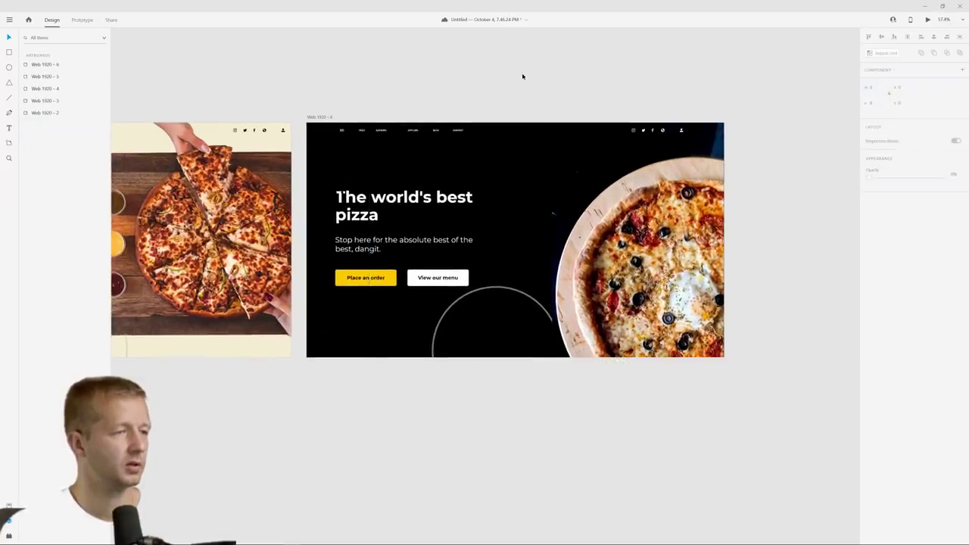
double_click(454, 307)
left_click(441, 331)
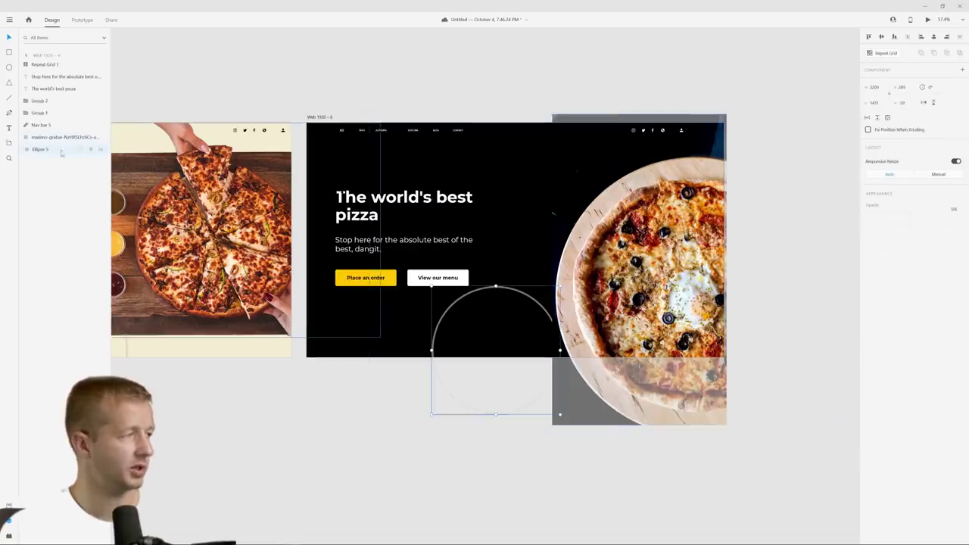
mouse_move(913, 213)
left_mouse_down()
mouse_move(871, 213)
mouse_move(882, 213)
left_mouse_up()
left_click(883, 274)
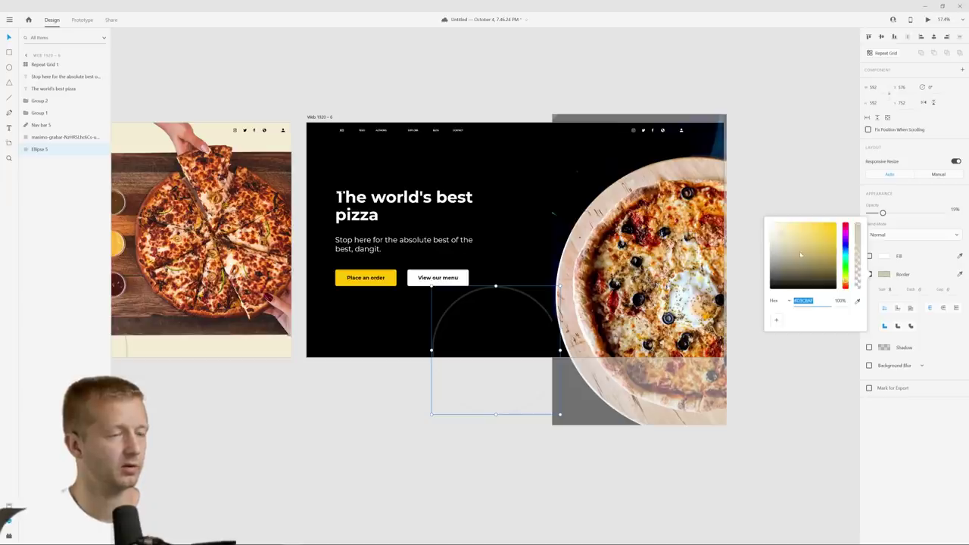
left_click_drag(800, 255, 763, 233)
left_click(366, 114)
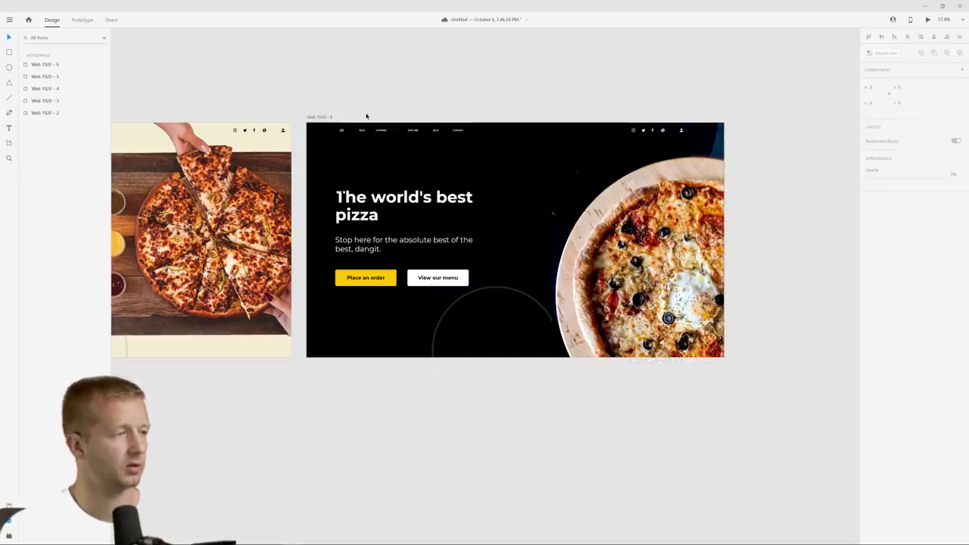
Step: Nudge the masked pizza photo left, then move it back to the right edge
left_click(333, 185)
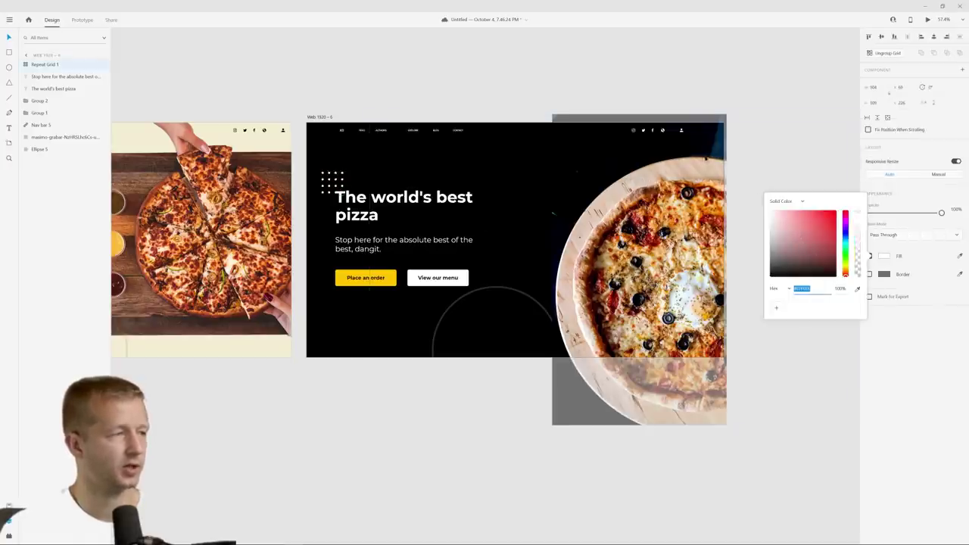
left_click(377, 53)
left_click_drag(644, 250, 613, 250)
left_click_drag(522, 213, 551, 213)
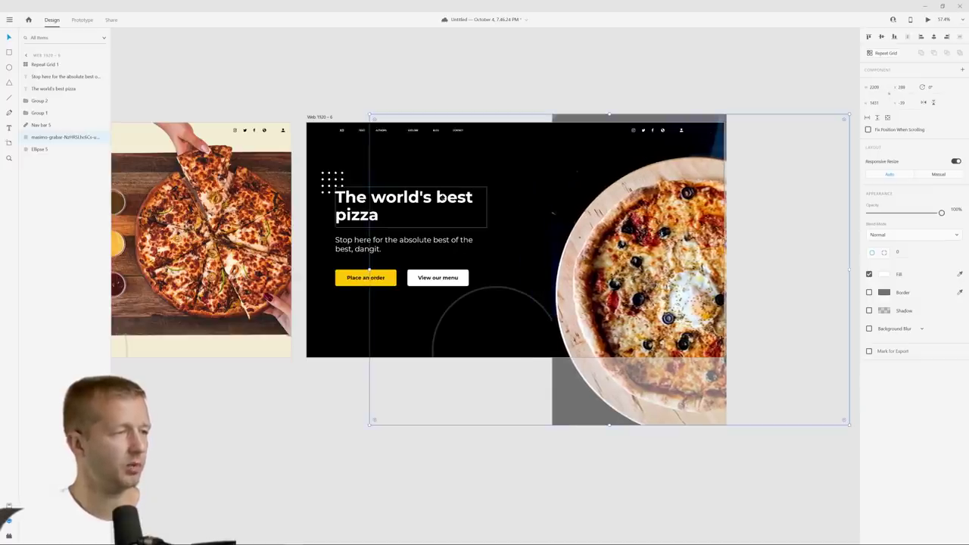
Step: Widen the heading and subtitle text boxes so each fits on one line
left_click(418, 59)
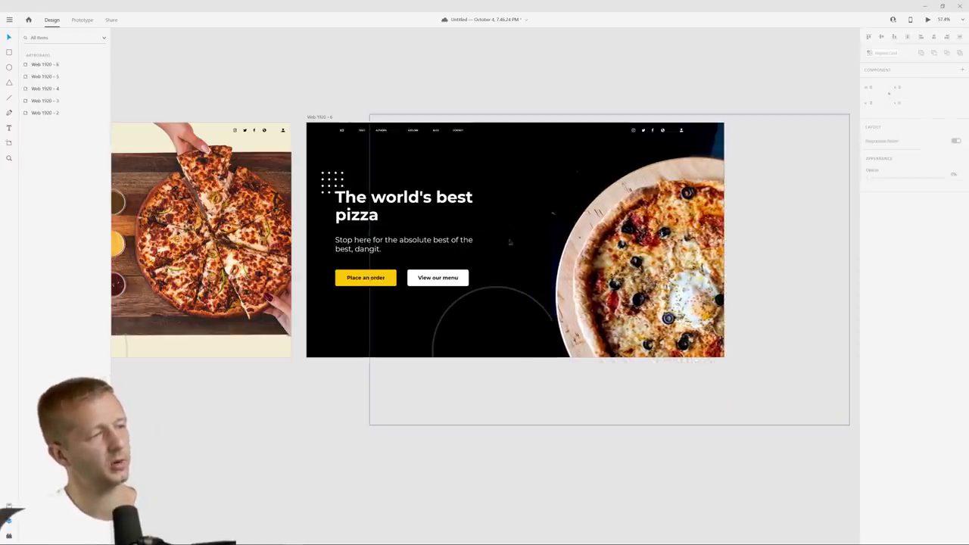
left_click(485, 204)
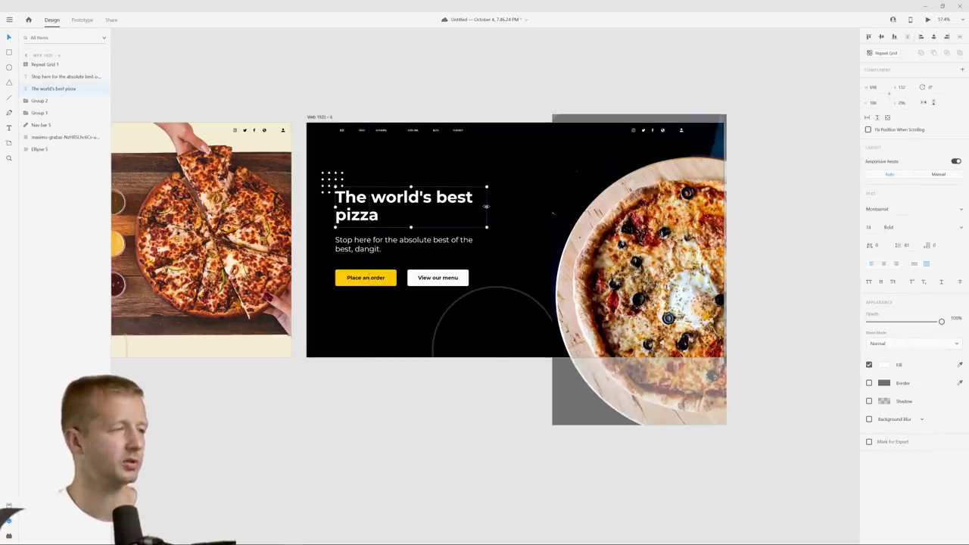
left_click_drag(486, 205, 533, 207)
left_click(466, 246)
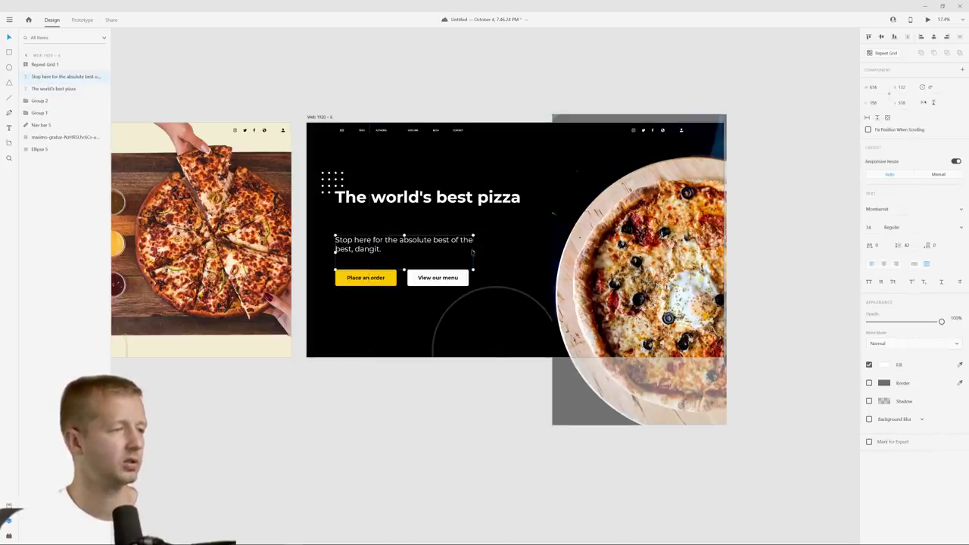
left_click_drag(474, 251, 501, 218)
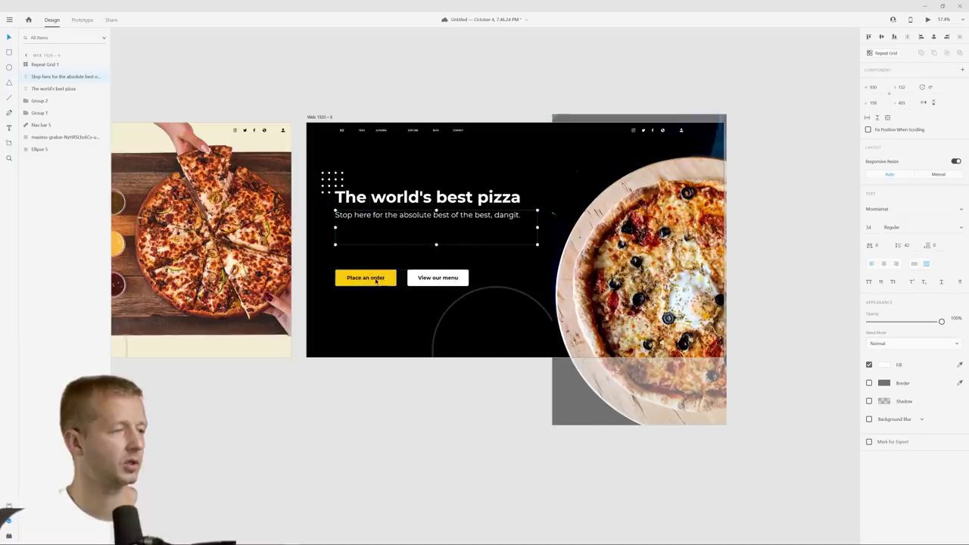
Step: Move both buttons up under the subtitle, then shift the whole hero text block down
left_click(376, 280)
left_click(439, 278, "shift")
left_click_drag(439, 278, 445, 250)
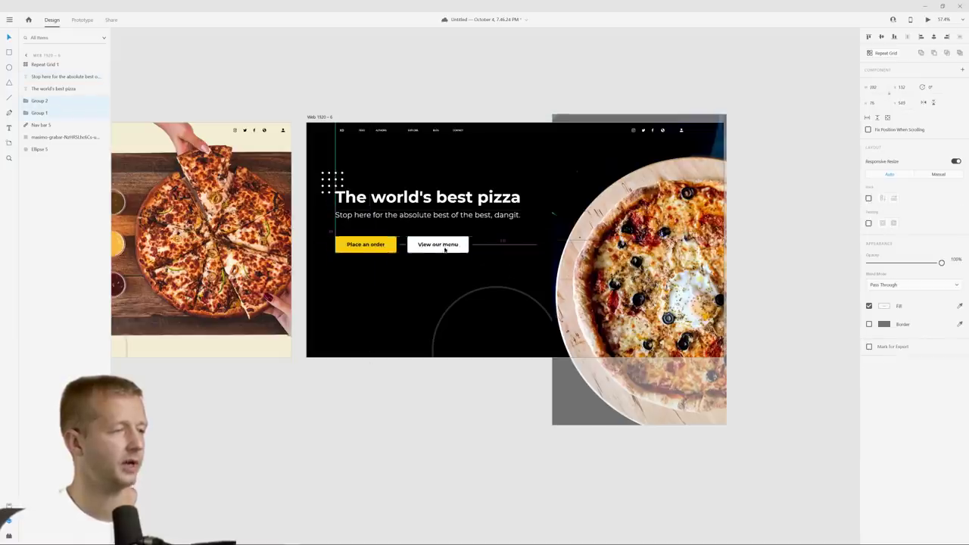
left_click(349, 196, "shift")
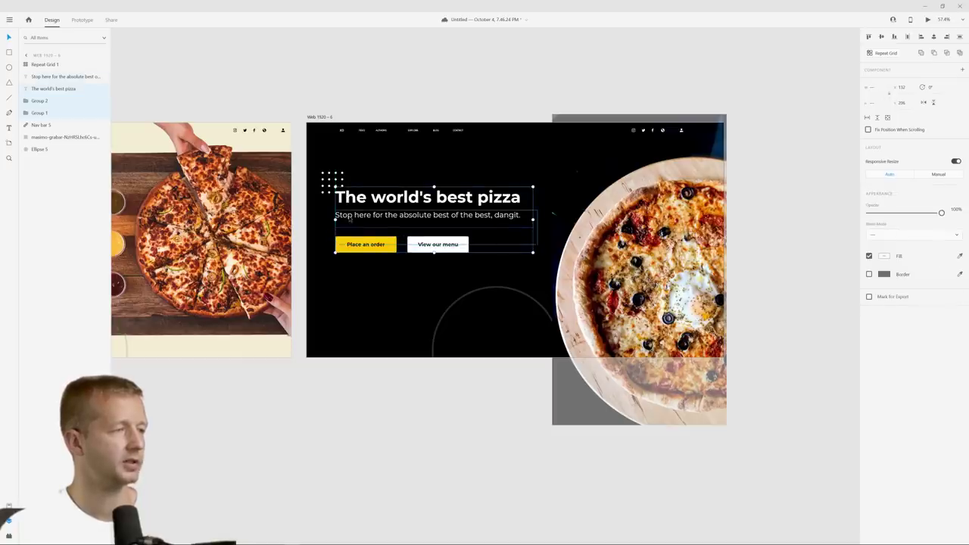
left_click(341, 184, "shift")
left_click_drag(341, 183, 344, 206)
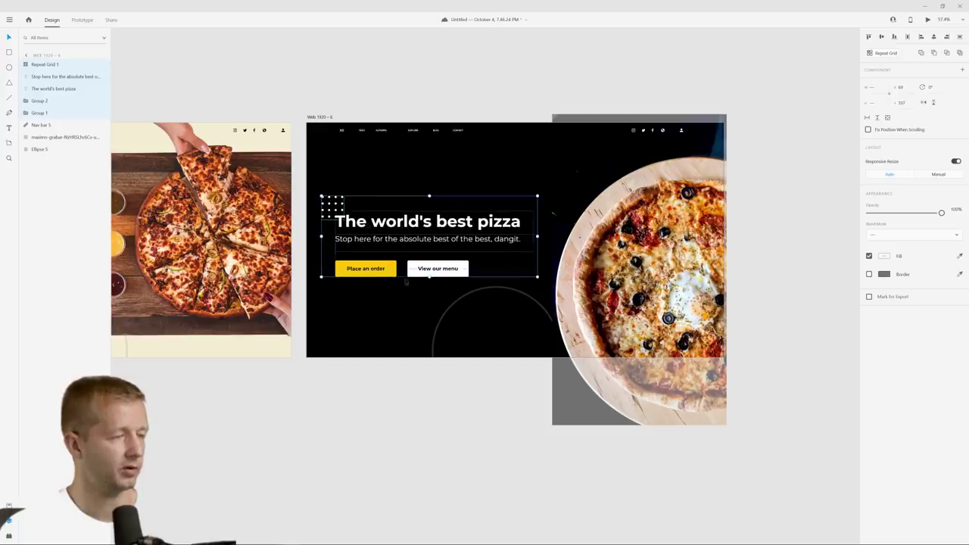
left_click(442, 371)
left_click(502, 470)
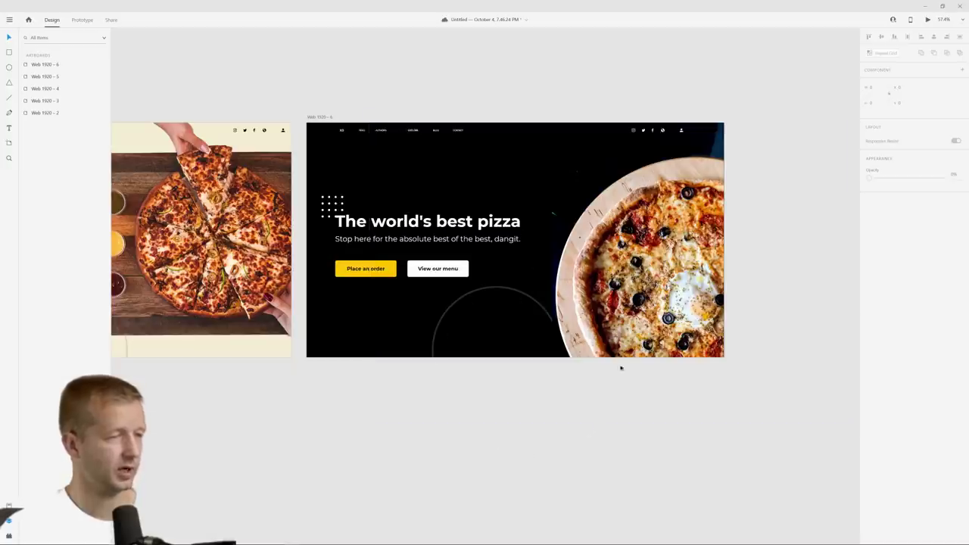
left_click_drag(848, 424, 368, 113)
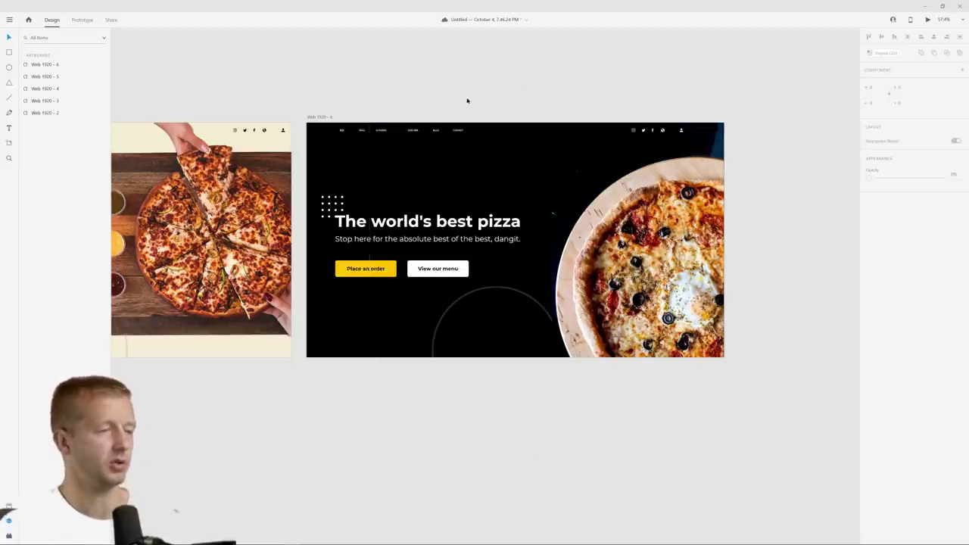
Step: Zoom out and drag artboard Web 1920 – 4 above Web 1920 – 5
scroll(467, 100, "down", 5)
scroll(485, 94, "left", 2)
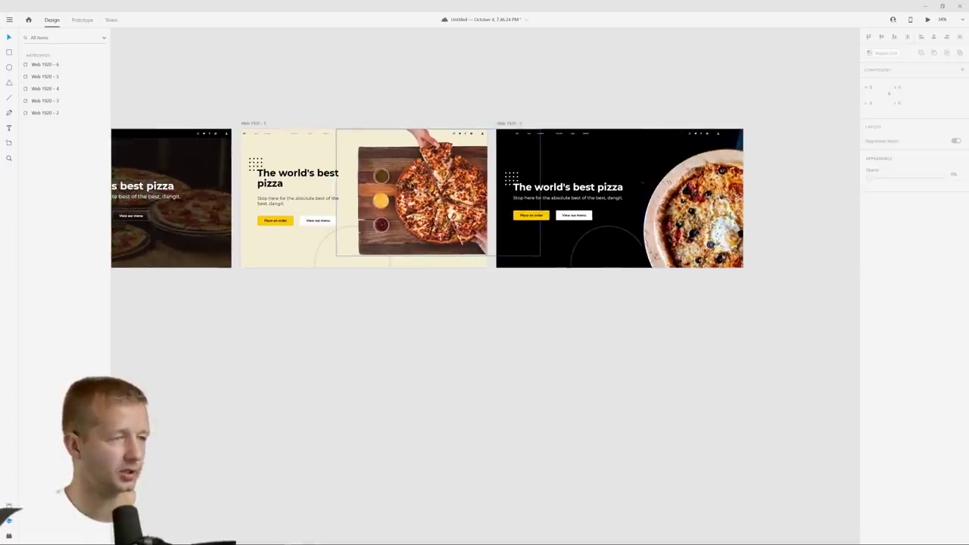
scroll(401, 294, "down", 3)
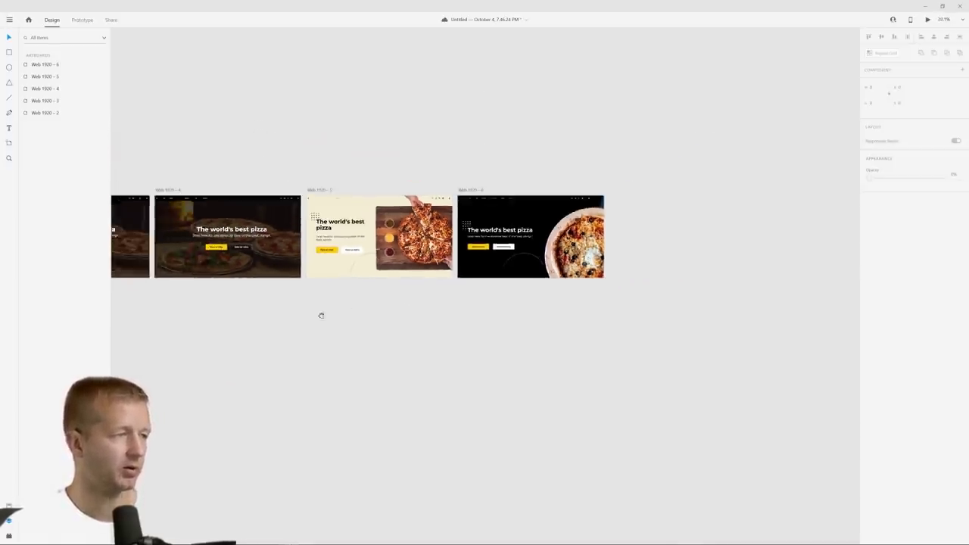
scroll(320, 314, "left", 5)
scroll(275, 184, "right", 3)
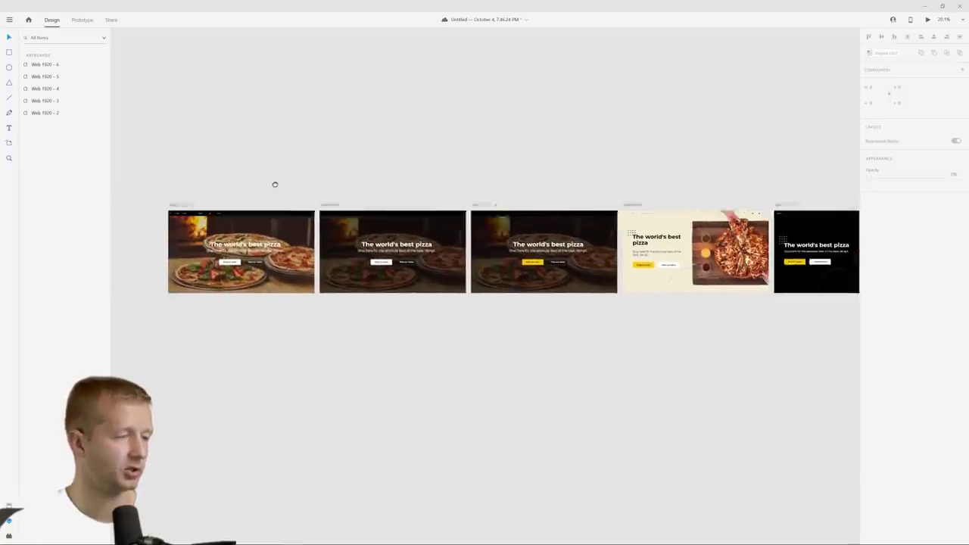
scroll(385, 180, "down", 3)
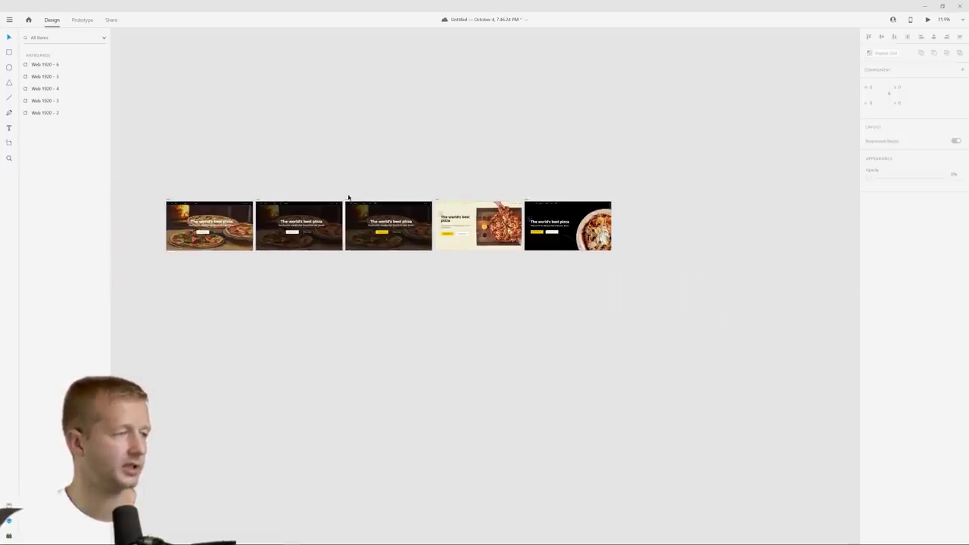
left_click_drag(347, 199, 436, 146)
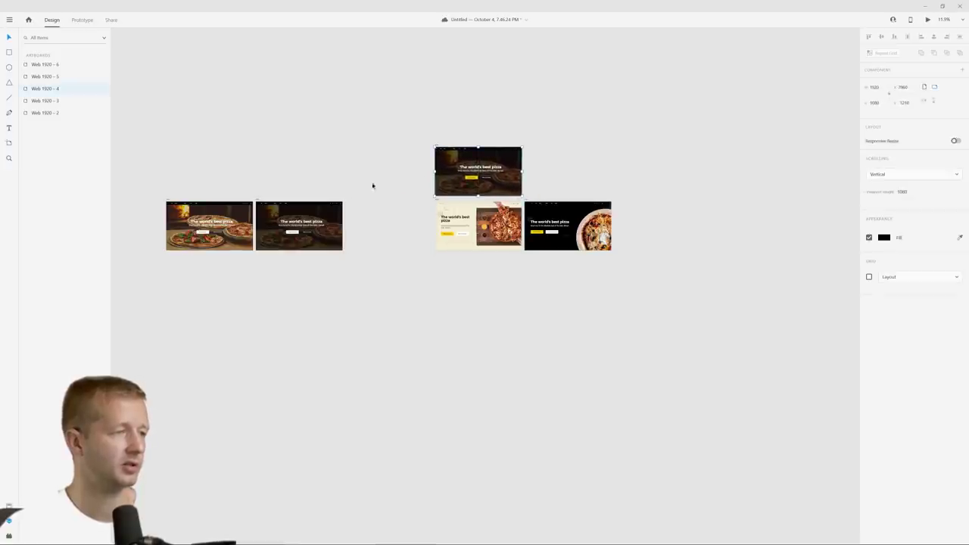
scroll(533, 192, "up", 5)
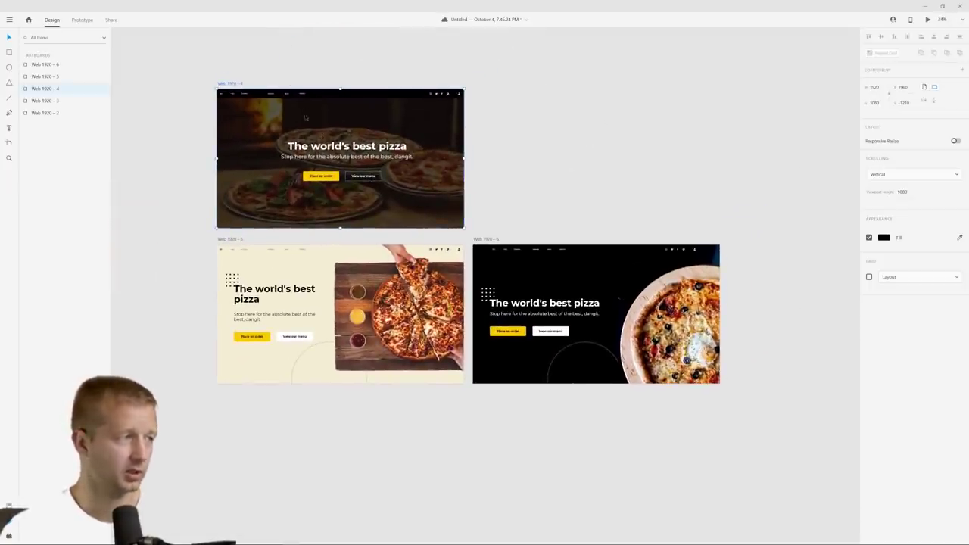
Step: Link artboards 4→5, 5→6 and 6→4 with tap transitions, then preview from Web 1920 – 4
left_click(75, 19)
left_click_drag(463, 151, 402, 288)
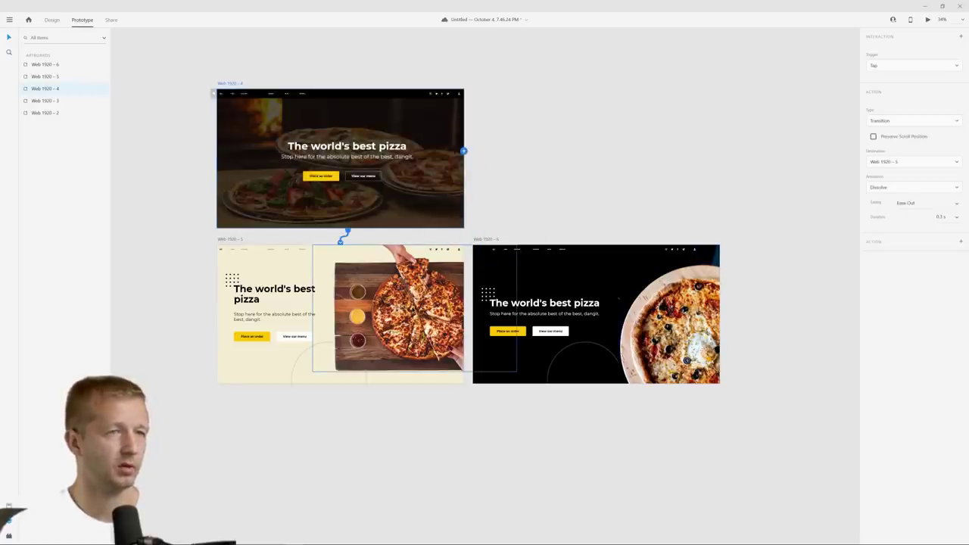
left_click(350, 246)
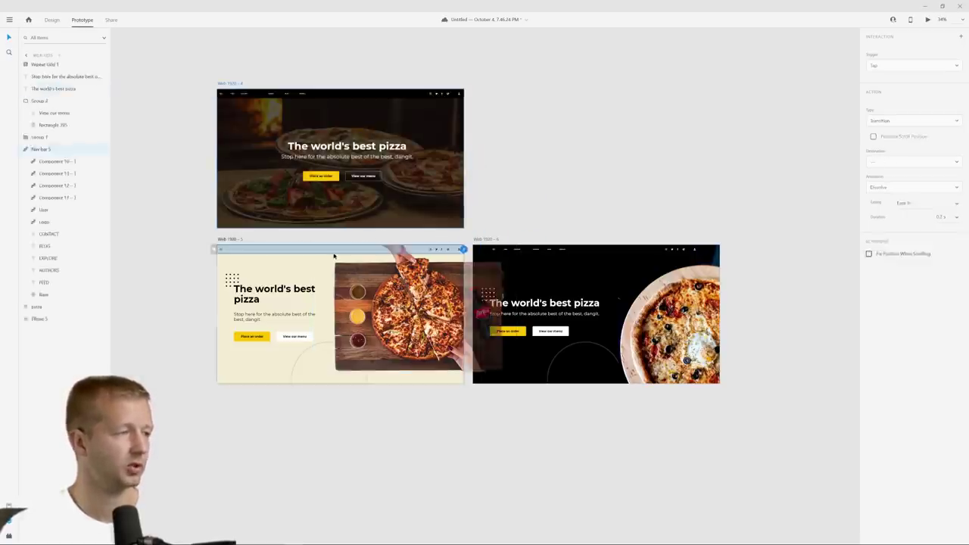
left_click_drag(463, 307, 521, 309)
left_click(512, 240)
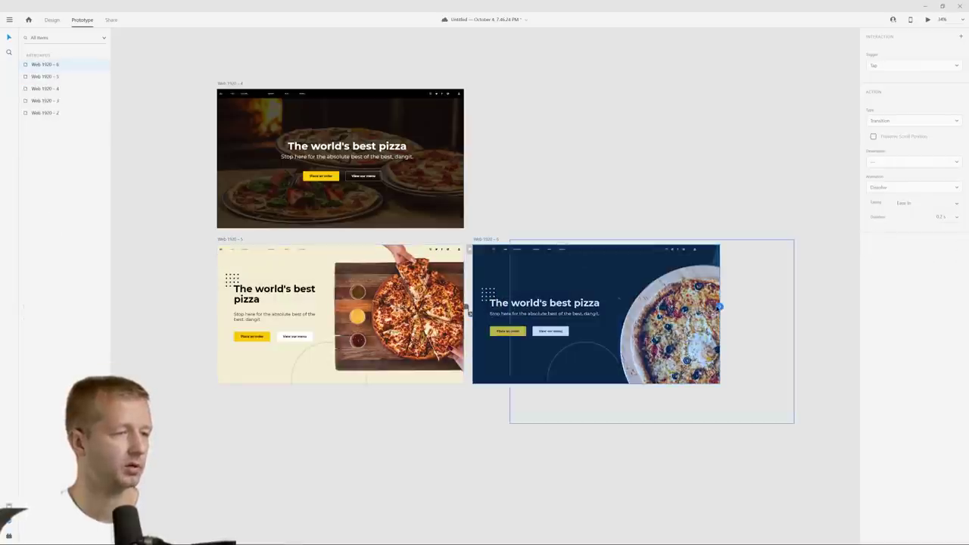
left_click_drag(720, 307, 537, 162)
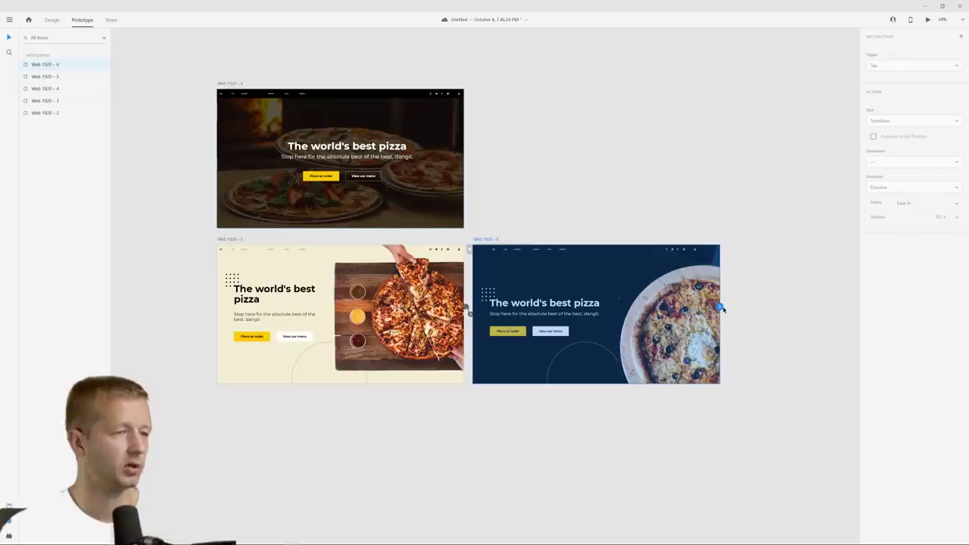
left_click_drag(720, 307, 463, 155)
left_click(231, 84)
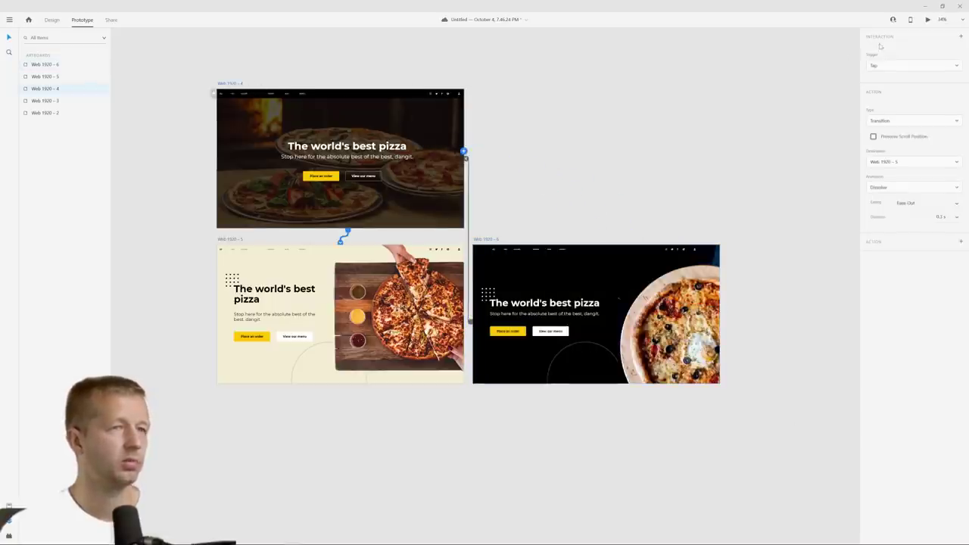
left_click(928, 19)
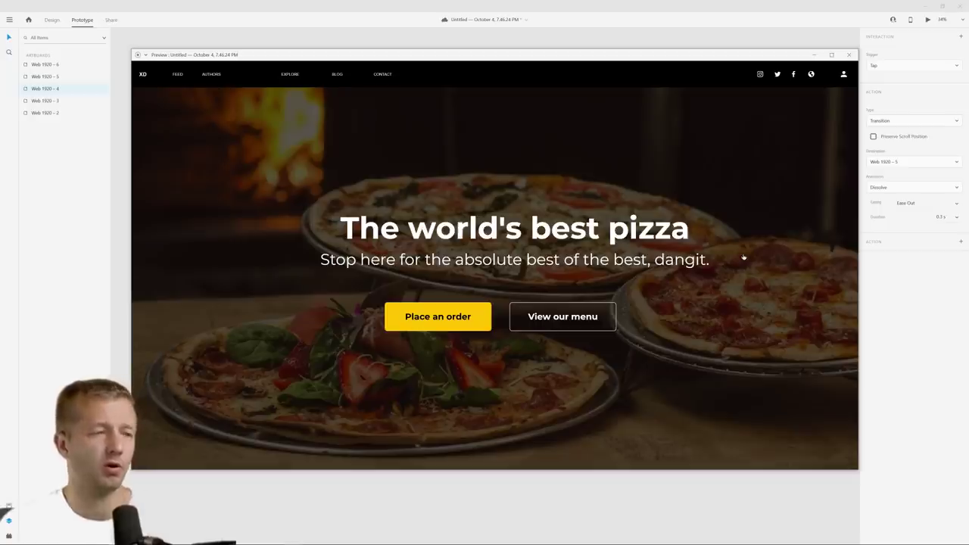
left_click(744, 259)
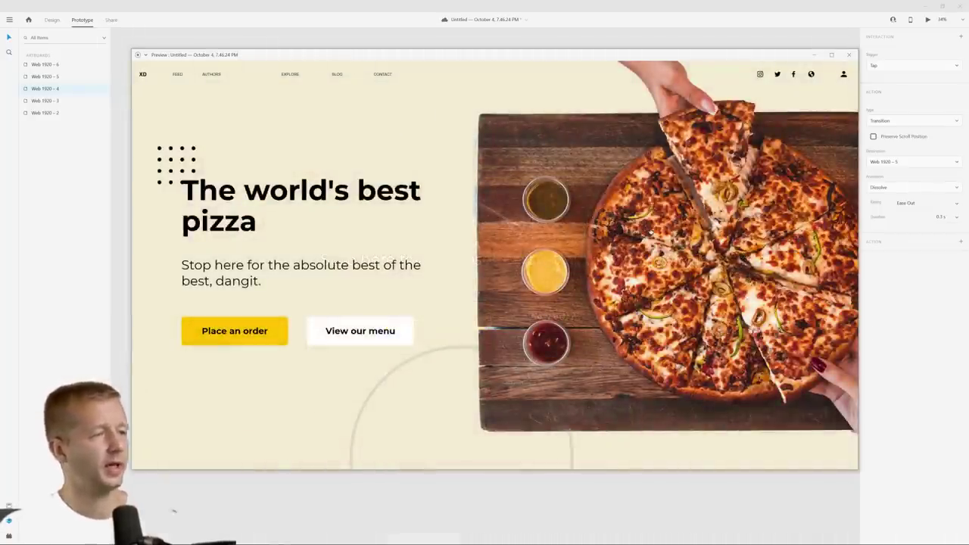
left_click(787, 305)
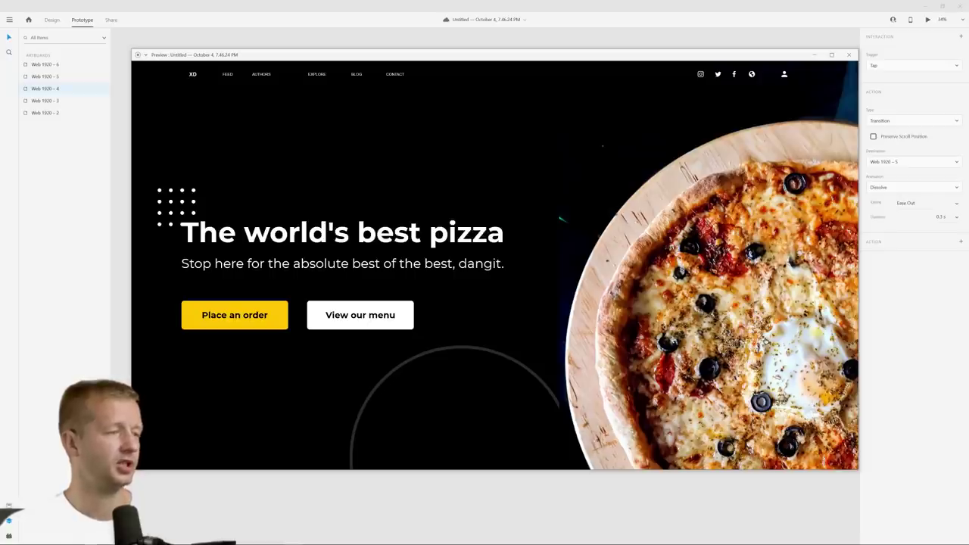
left_click(773, 336)
left_click(770, 327)
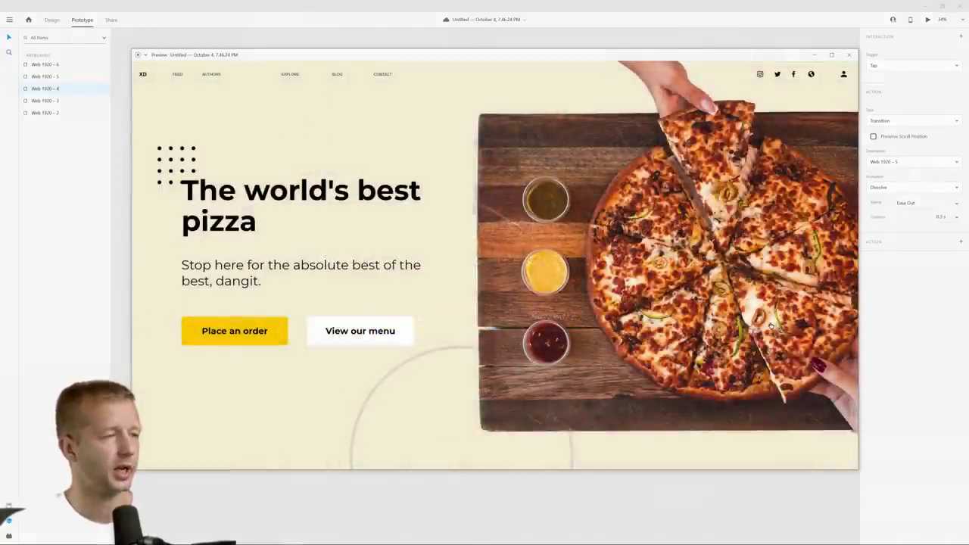
left_click(771, 327)
left_click(769, 326)
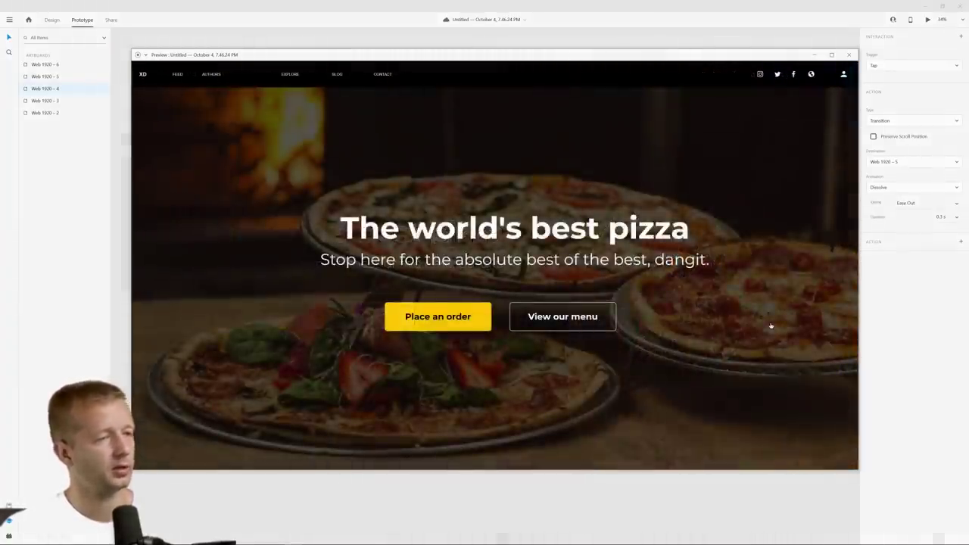
left_click(771, 327)
left_click(771, 327)
left_click(770, 328)
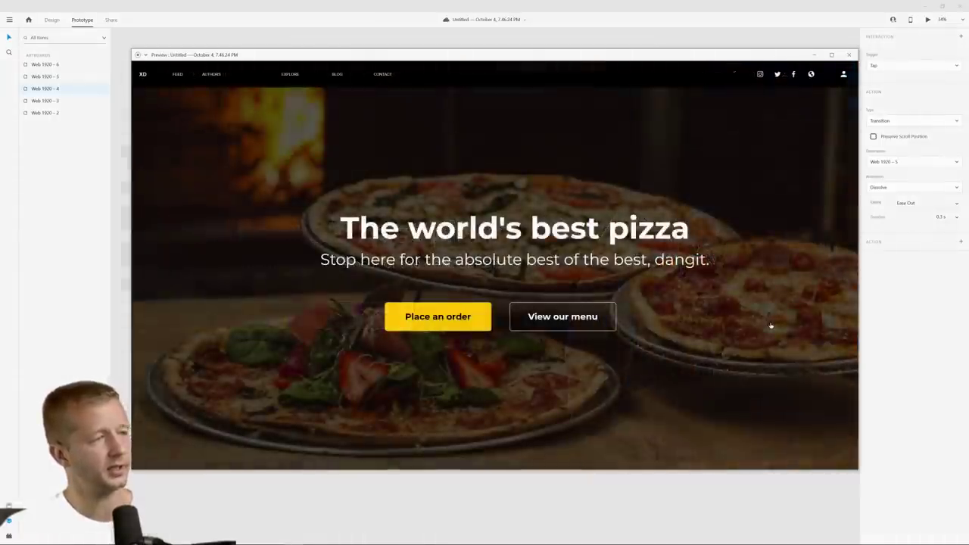